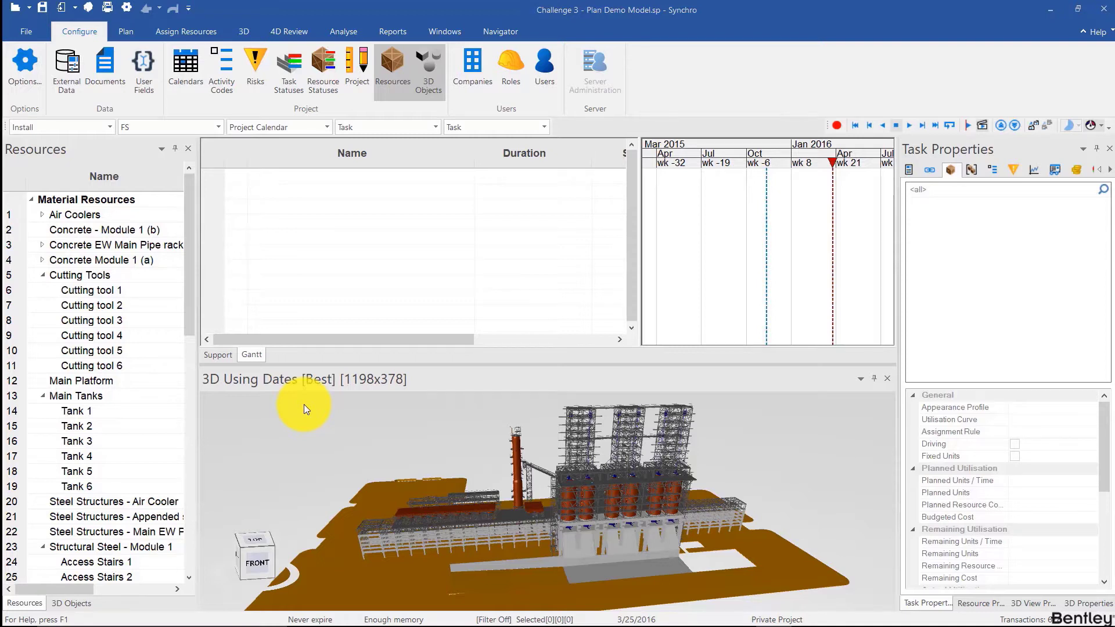
Step: Open Appearance Profiles and add a new user profile named Concrete
click(498, 35)
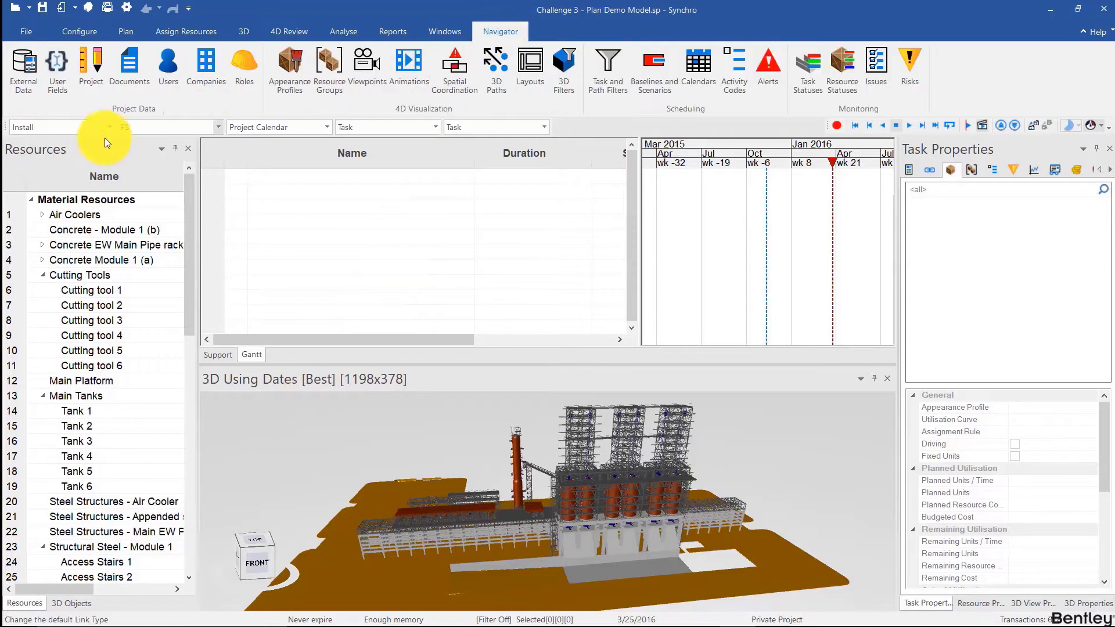
click(273, 70)
right_click(62, 206)
click(84, 215)
text(Clncrete)
key(Return)
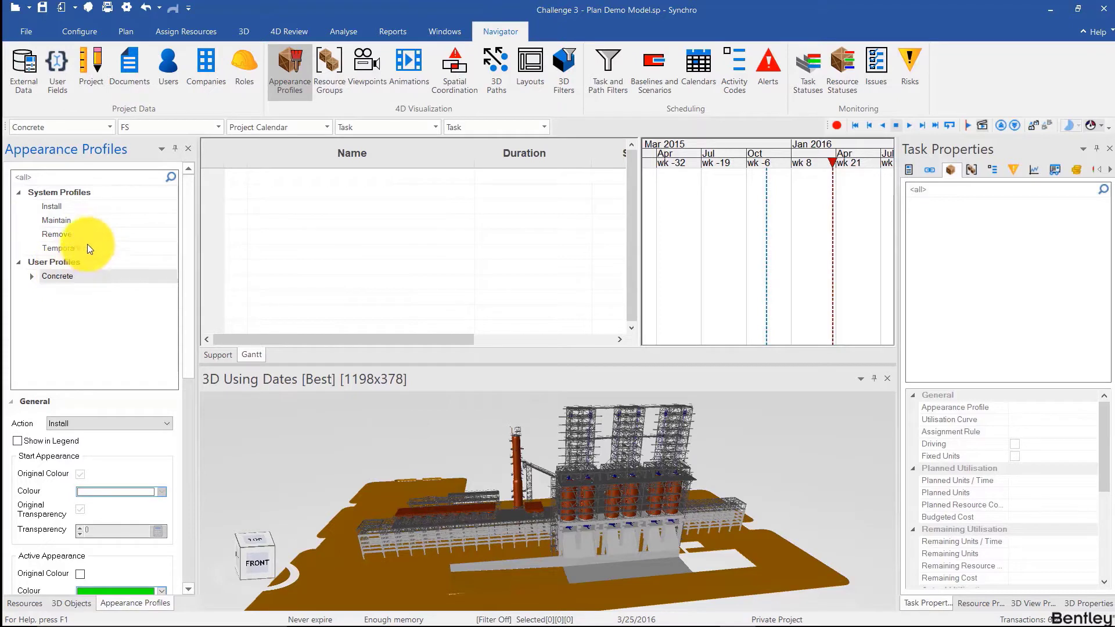
Step: Add a second user profile named Steel, then select the Concrete and Steel profiles
right_click(72, 213)
click(92, 220)
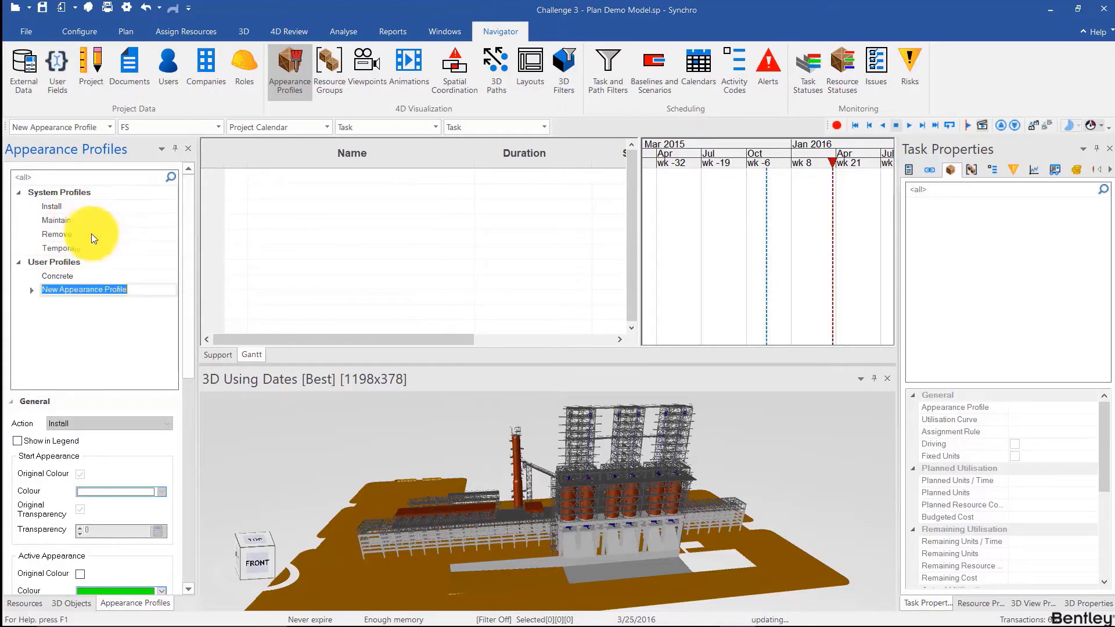
text(Stee)
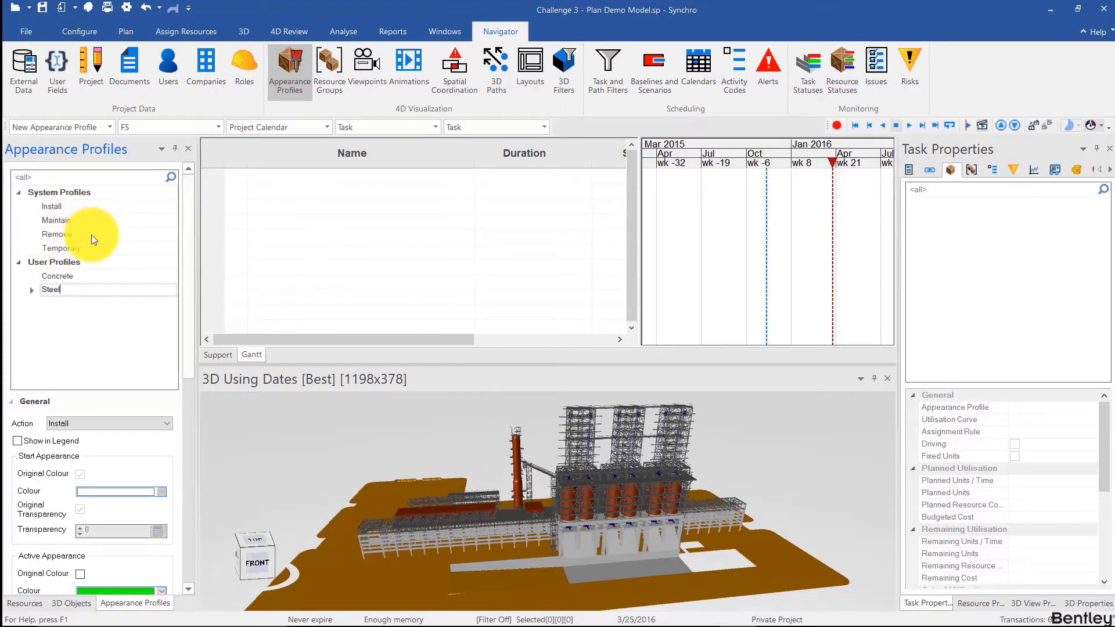
text(l)
key(Return)
click(73, 275)
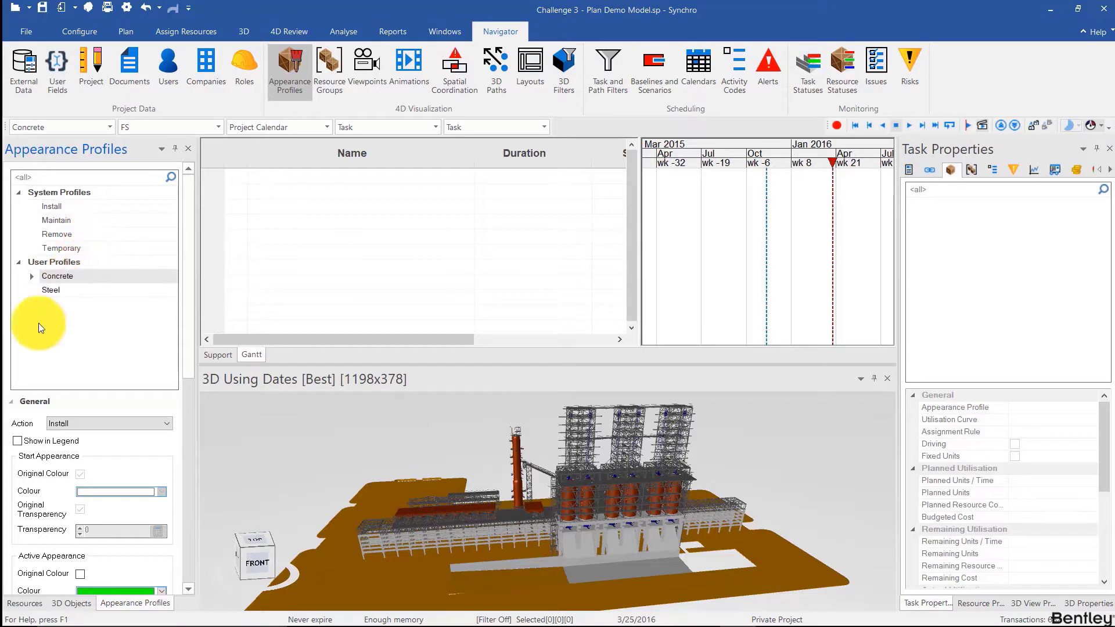
click(59, 295)
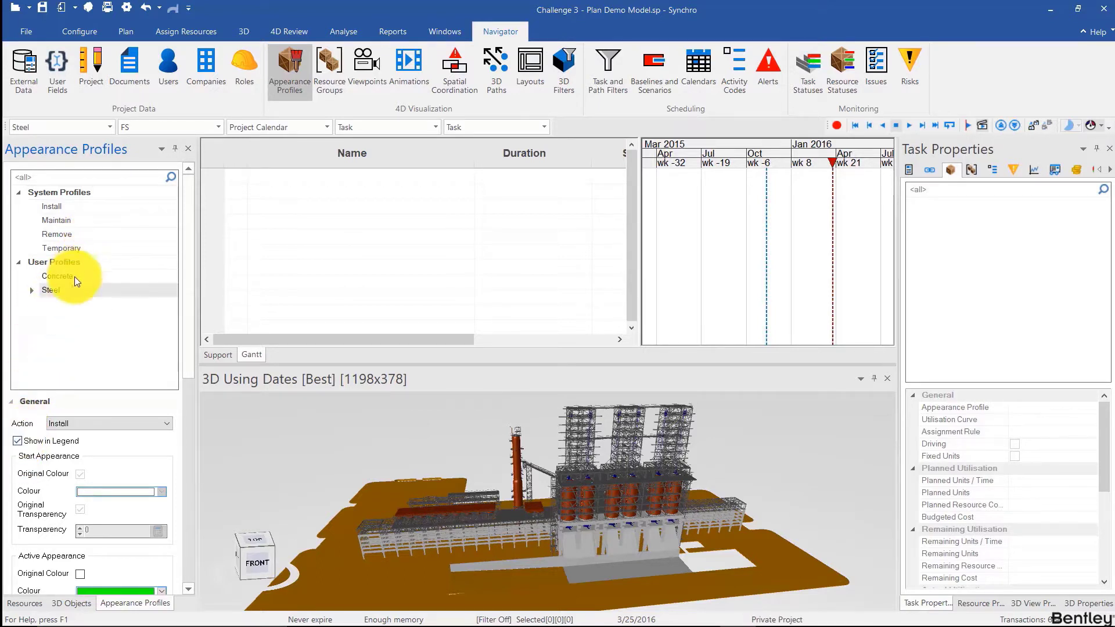
Step: Give the Concrete profile an orange active colour and Left - Right growth simulation
click(74, 277)
scroll(156, 473, down, 3)
click(163, 470)
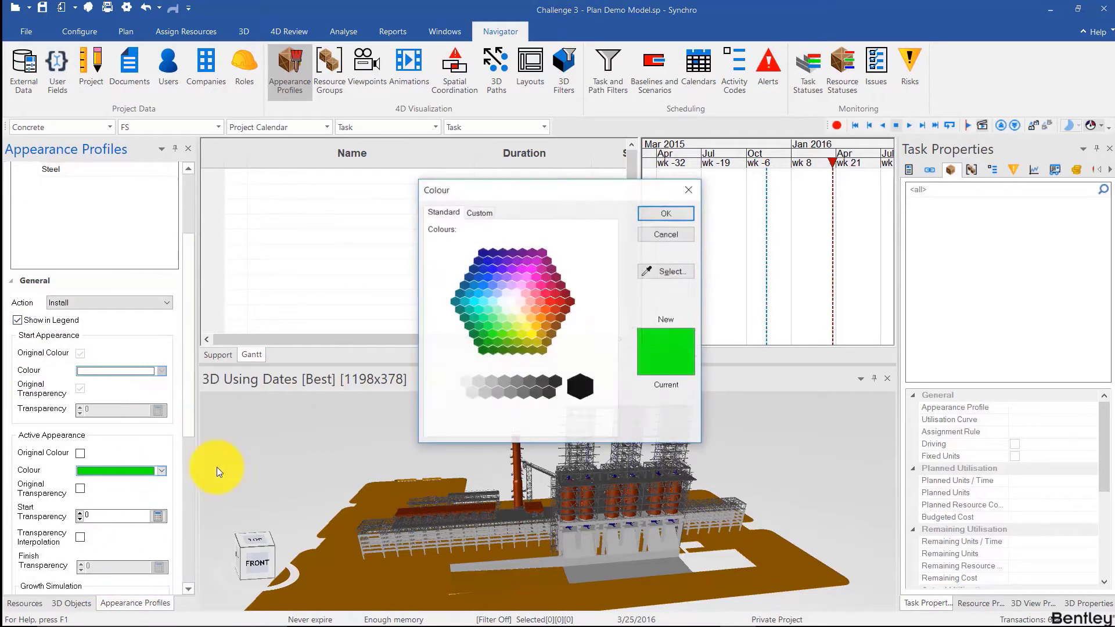
click(543, 318)
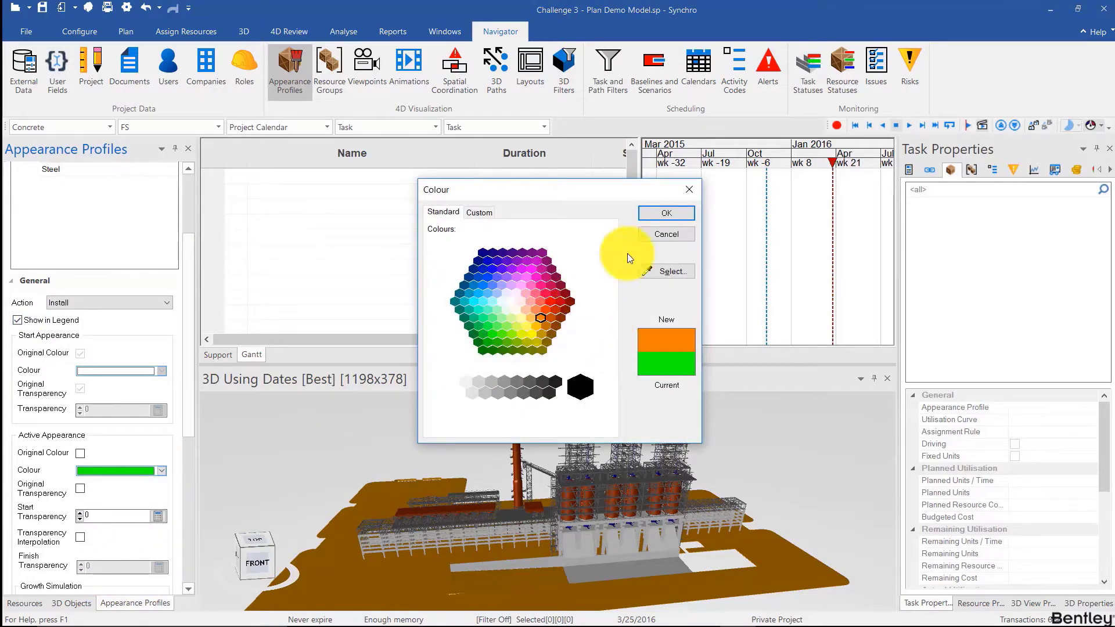
click(656, 214)
scroll(133, 407, down, 3)
click(140, 490)
click(159, 490)
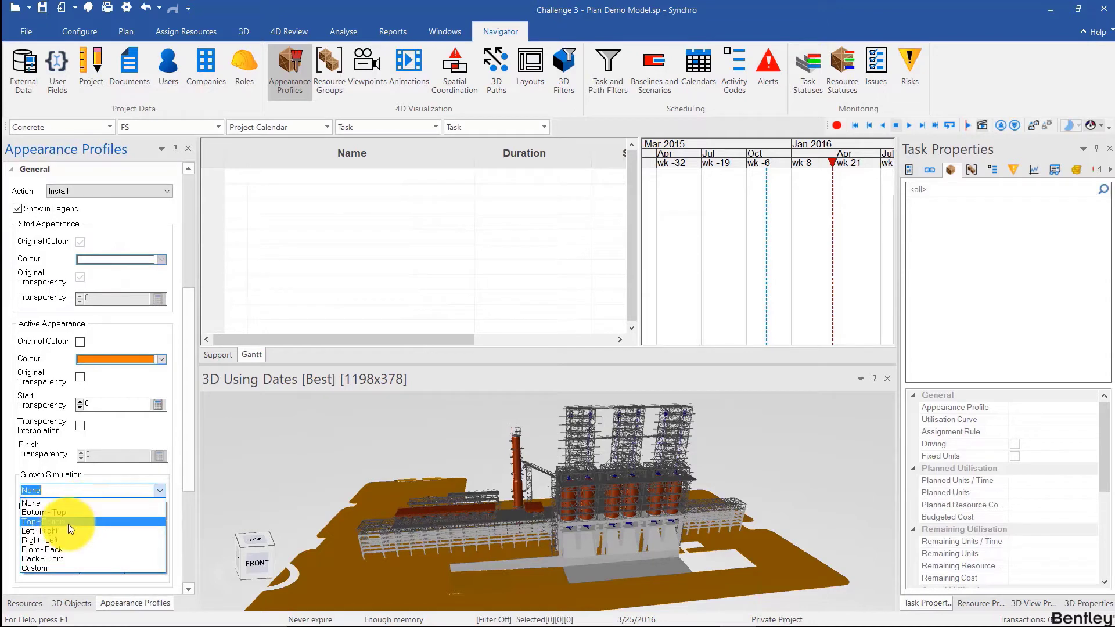
click(66, 527)
drag(185, 303, 146, 235)
Step: Give the Steel profile a yellow active colour and Left - Right growth simulation
click(118, 262)
scroll(174, 379, down, 5)
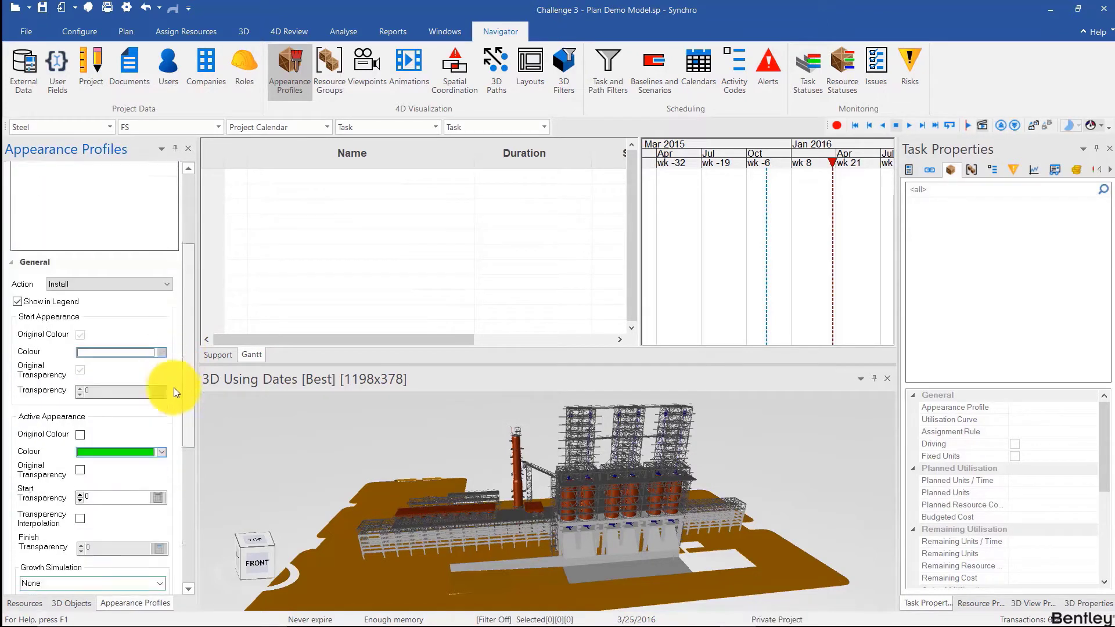
click(161, 378)
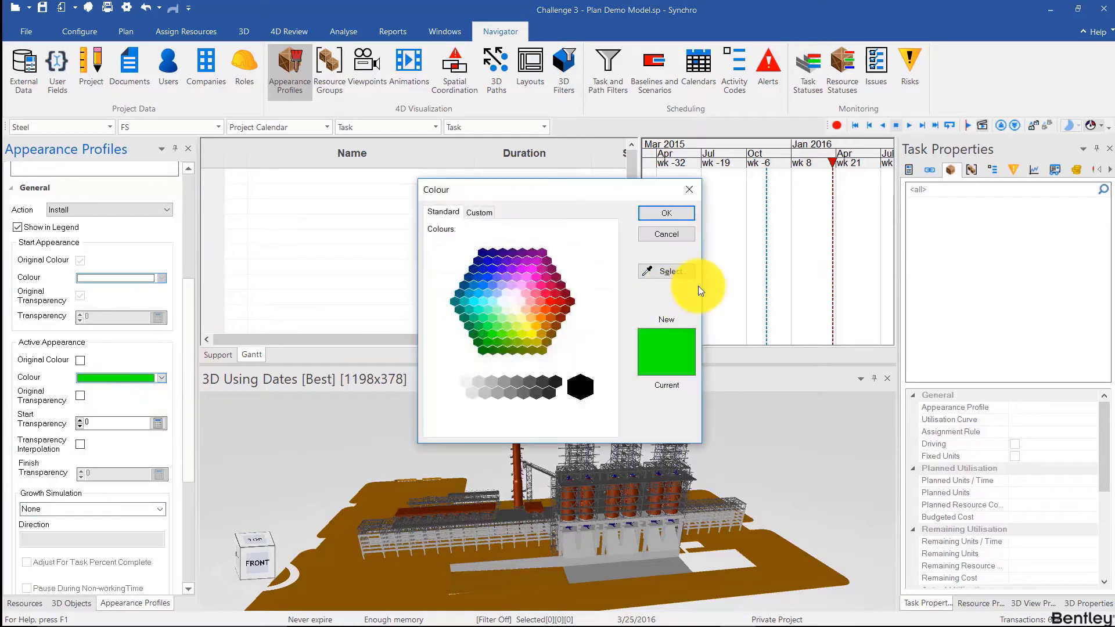
click(531, 332)
click(652, 217)
drag(188, 347, 182, 439)
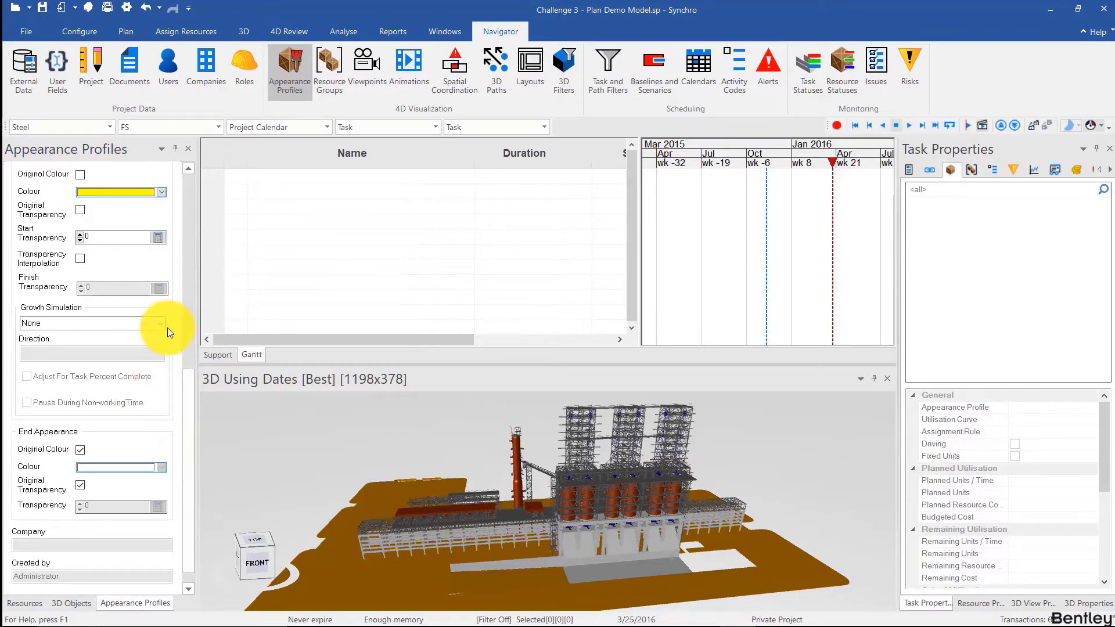
click(158, 325)
click(136, 363)
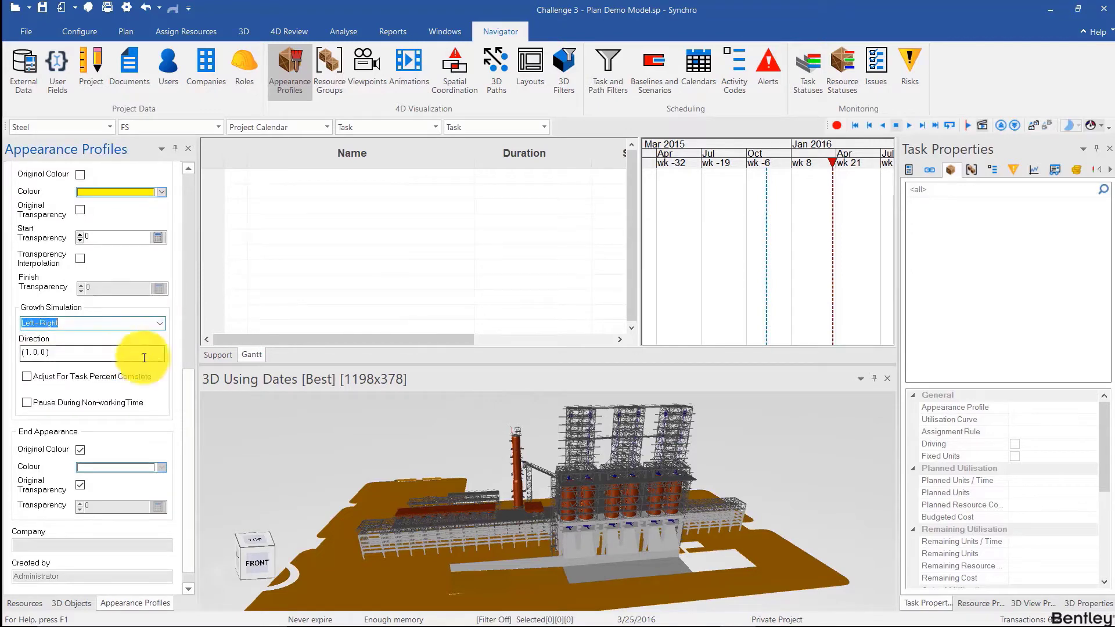
drag(191, 419, 191, 209)
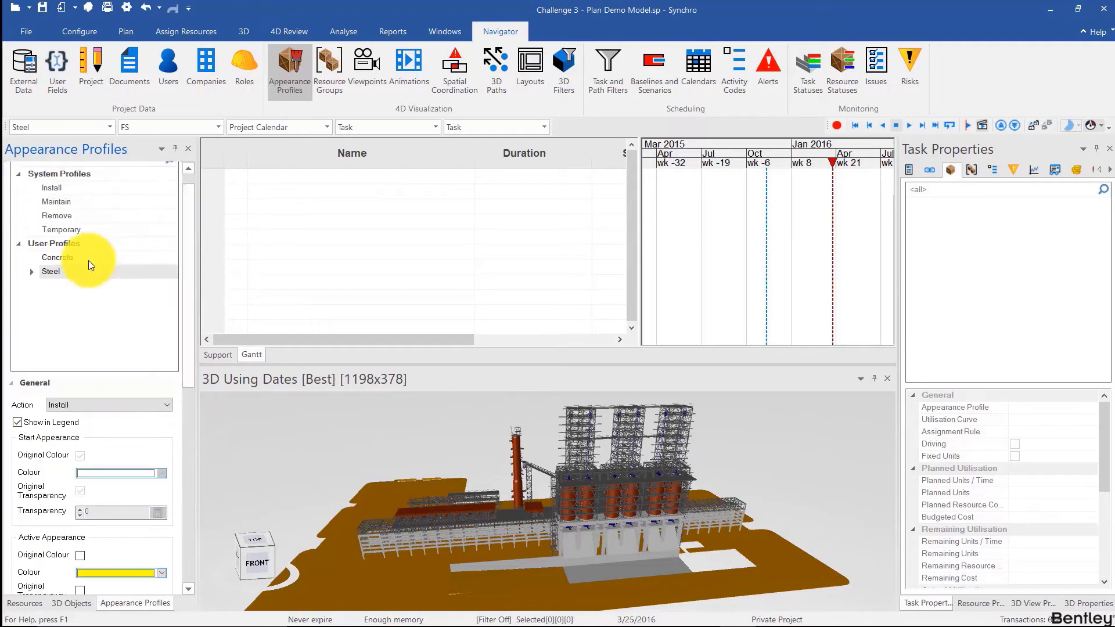
click(90, 261)
mouse_move(508, 523)
middle_down()
mouse_move(510, 471)
mouse_move(513, 509)
mouse_move(501, 504)
mouse_move(505, 484)
mouse_move(541, 514)
mouse_move(503, 508)
middle_up()
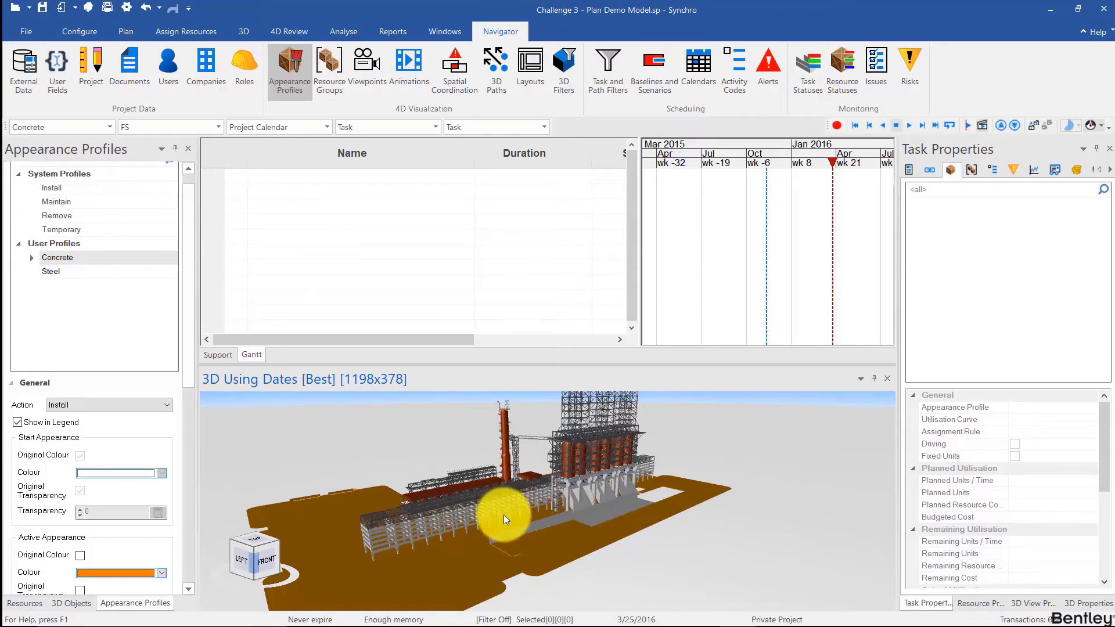
middle_drag(502, 524, 550, 518)
middle_drag(533, 465, 722, 537)
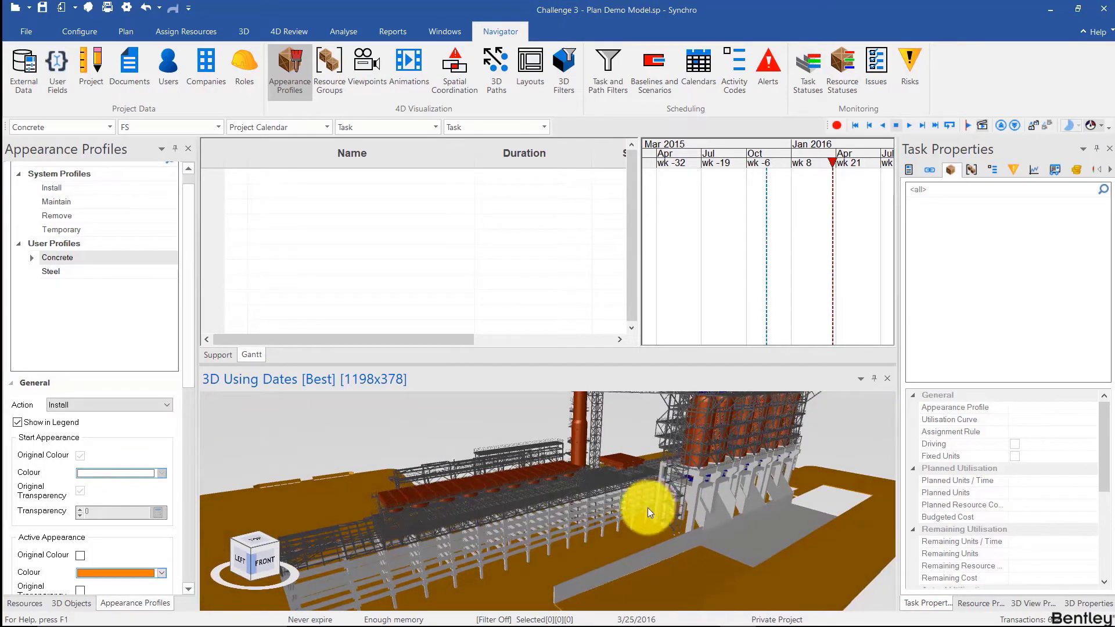
scroll(641, 511, down, 5)
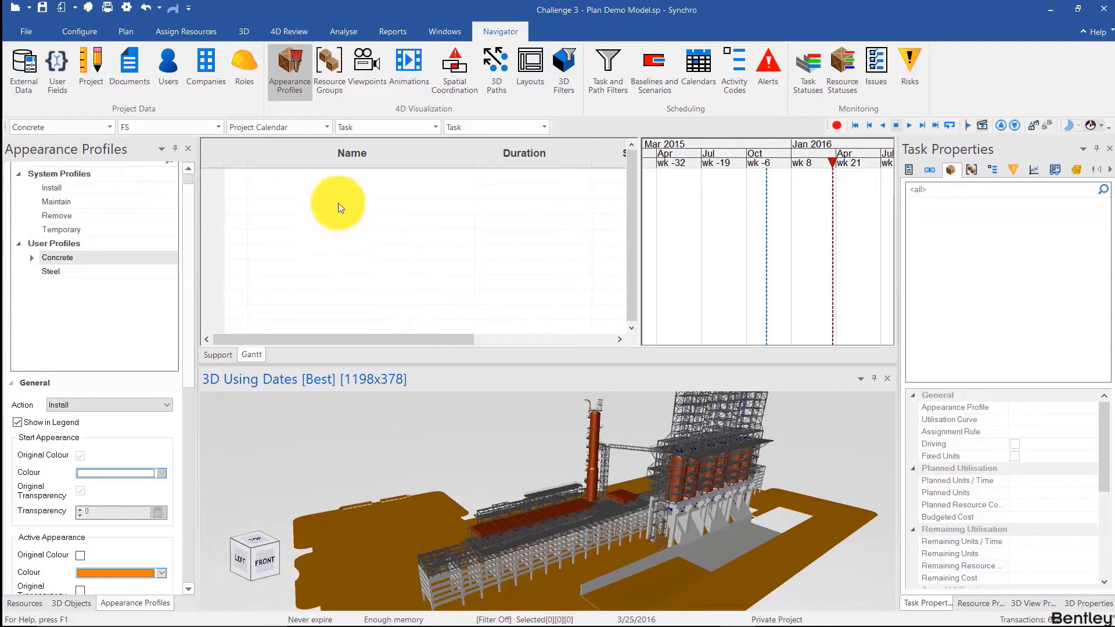
Step: Add a task named Pipe Racks with a 50-day duration in the first row and select it
click(334, 177)
text(Pipe Racks)
key(Return)
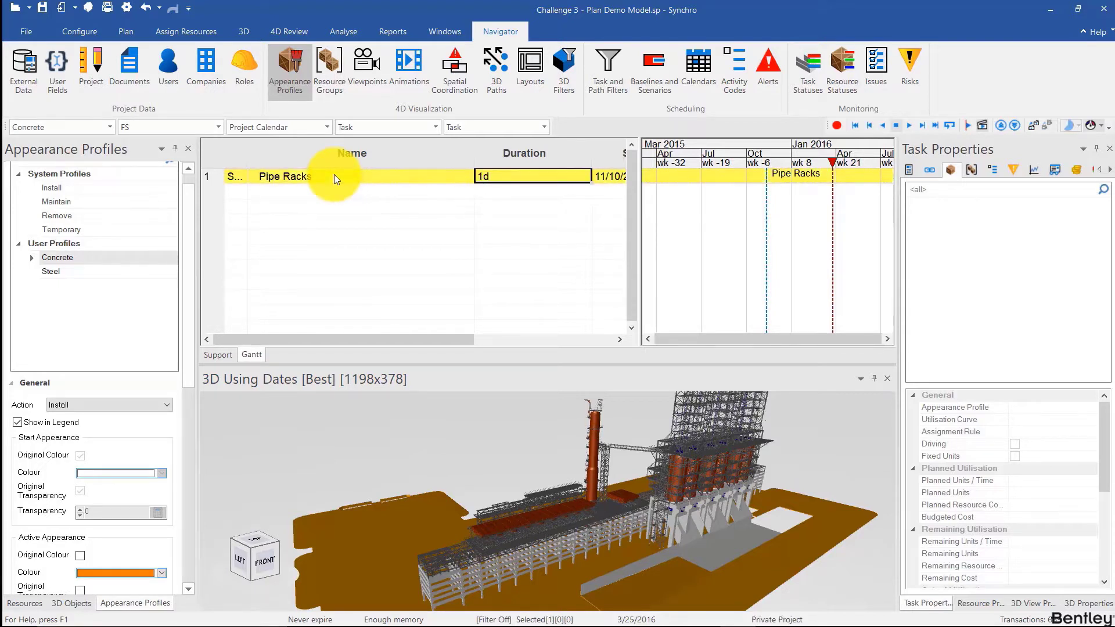
text(50)
key(Return)
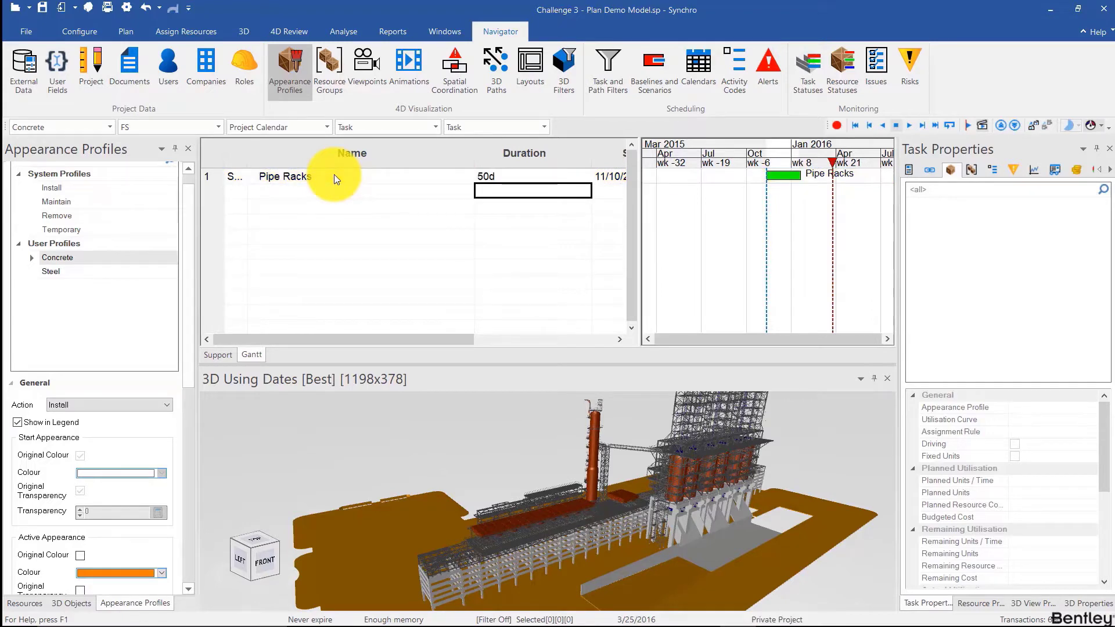
click(333, 177)
drag(509, 487, 636, 522)
Step: Select the piles, pipe rack steel structures and grey deck together in the 3D model
click(671, 447)
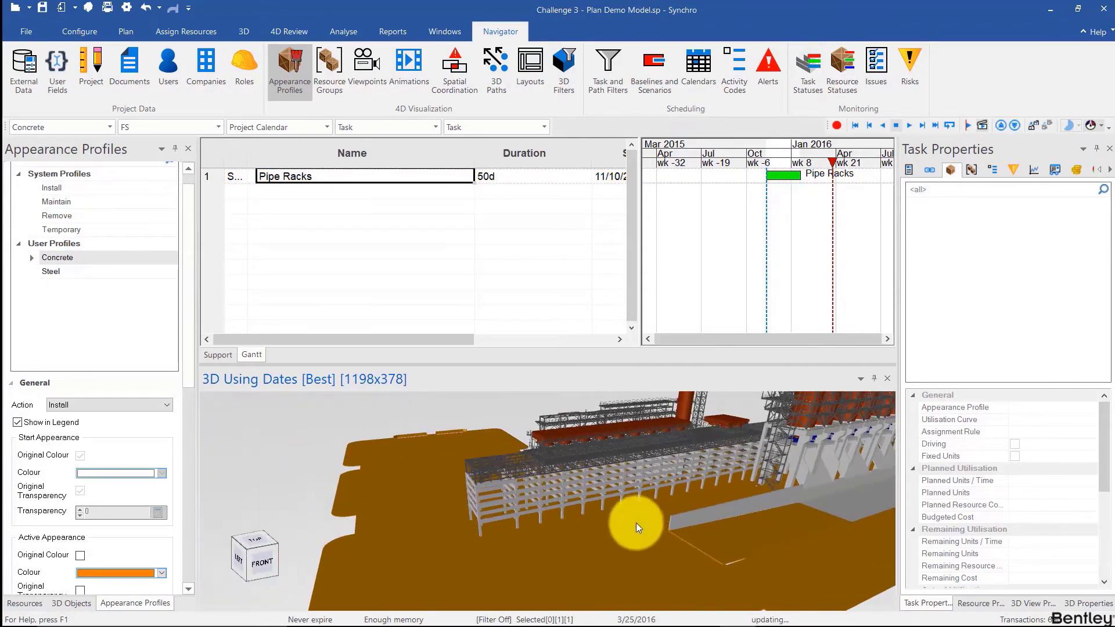
ctrl+click(613, 485)
scroll(503, 470, up, 2)
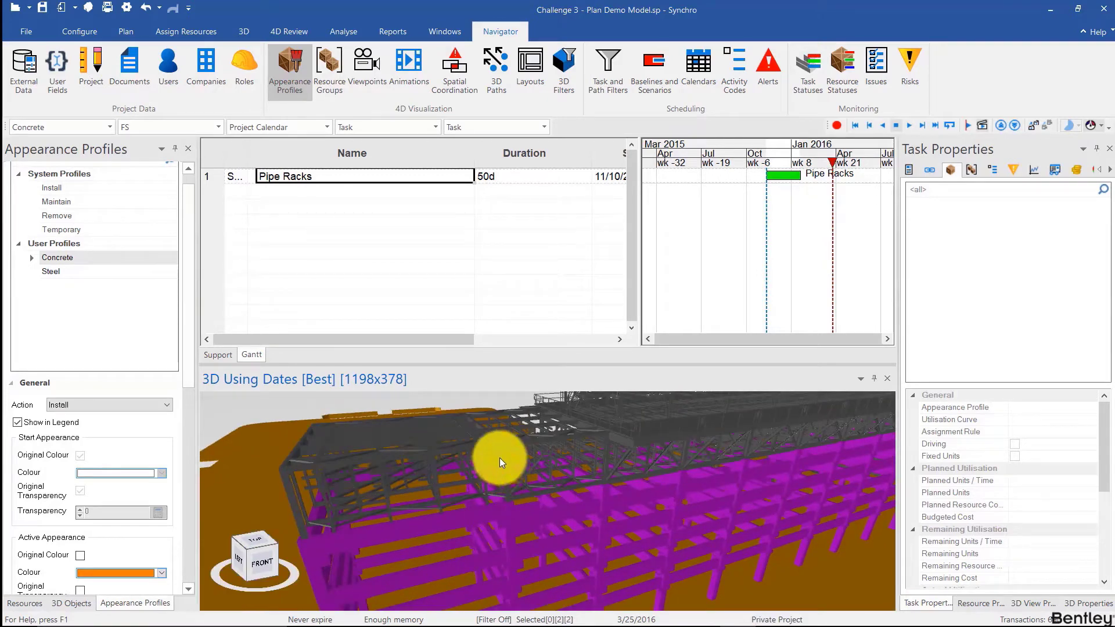
ctrl+click(545, 511)
drag(544, 511, 505, 521)
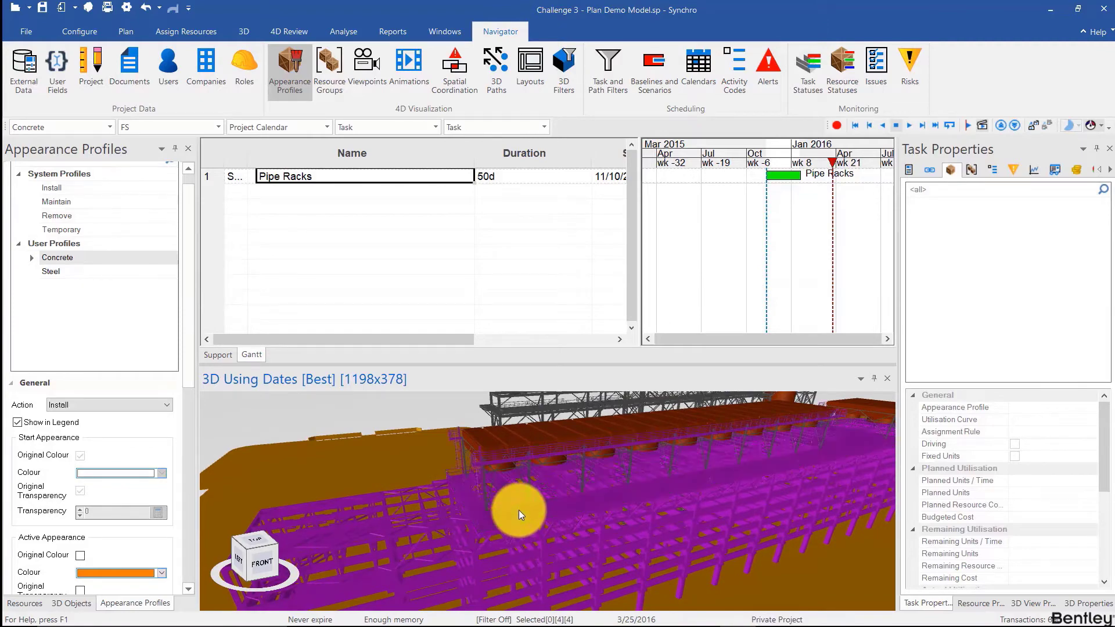
ctrl+click(518, 510)
drag(518, 509, 488, 521)
scroll(544, 528, down, 3)
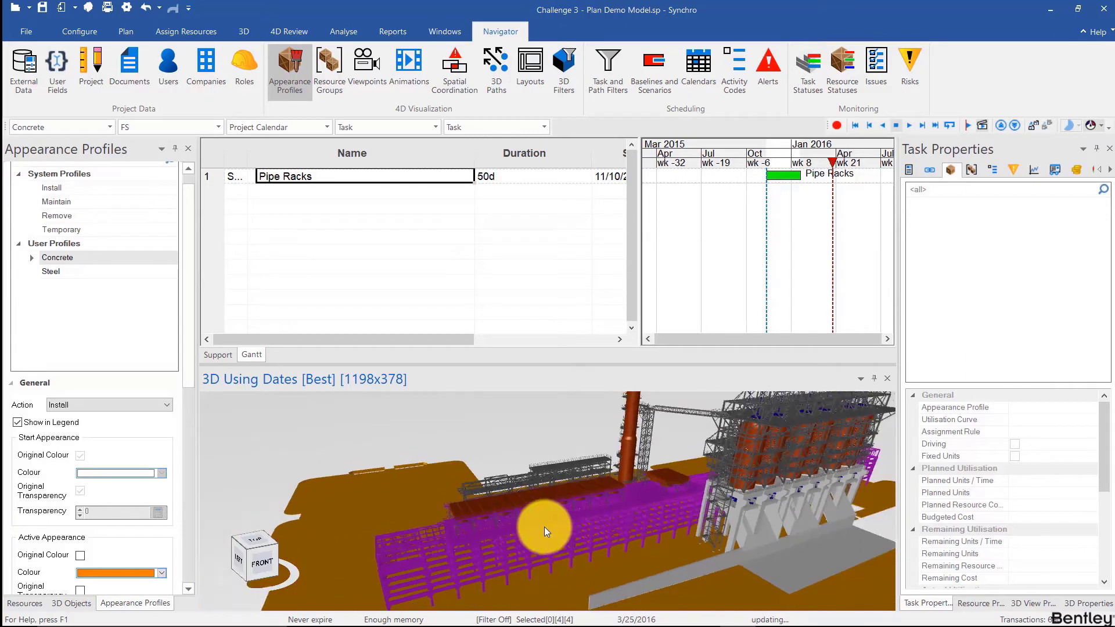
drag(534, 529, 488, 508)
Step: Create five 10-day subtasks under Pipe Racks, one per selected resource, from the 3D objects
right_click(558, 524)
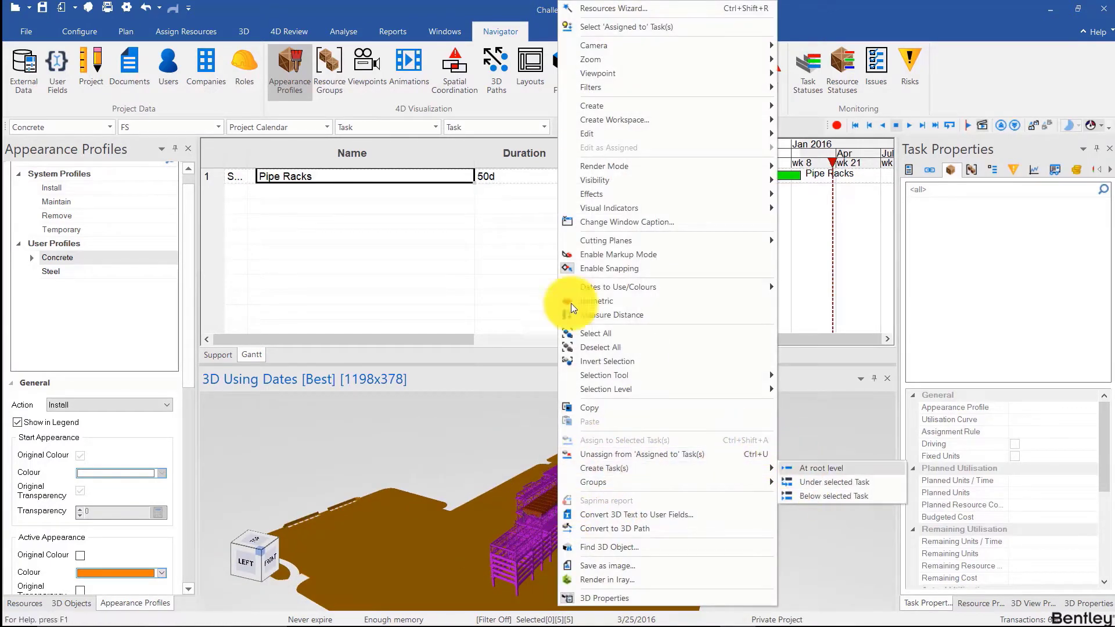
click(416, 174)
click(411, 190)
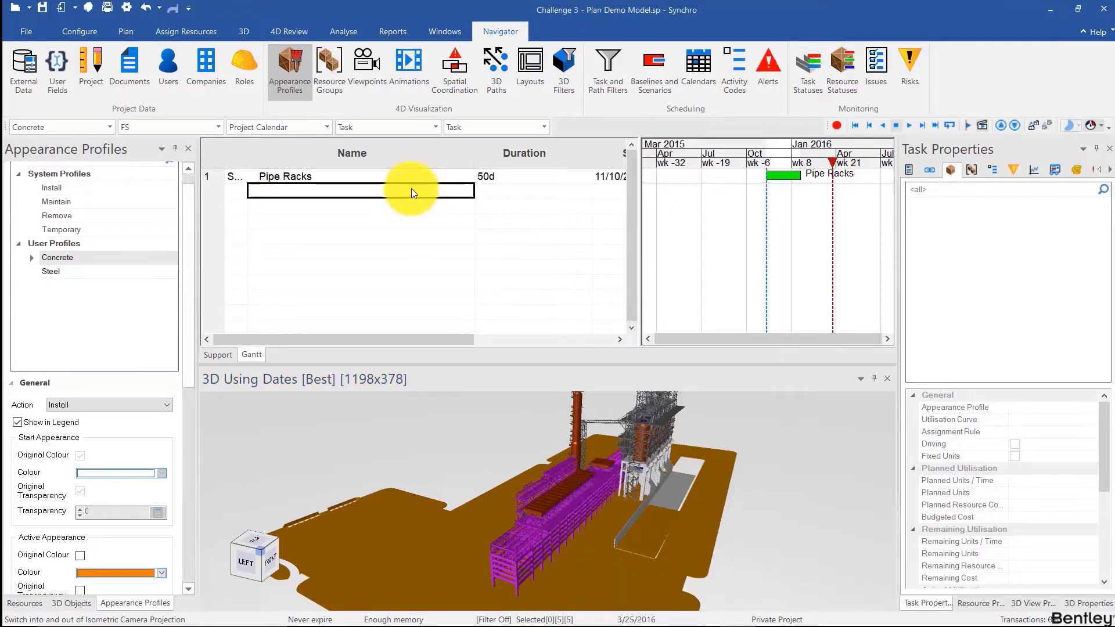
right_click(574, 490)
mouse_move(632, 467)
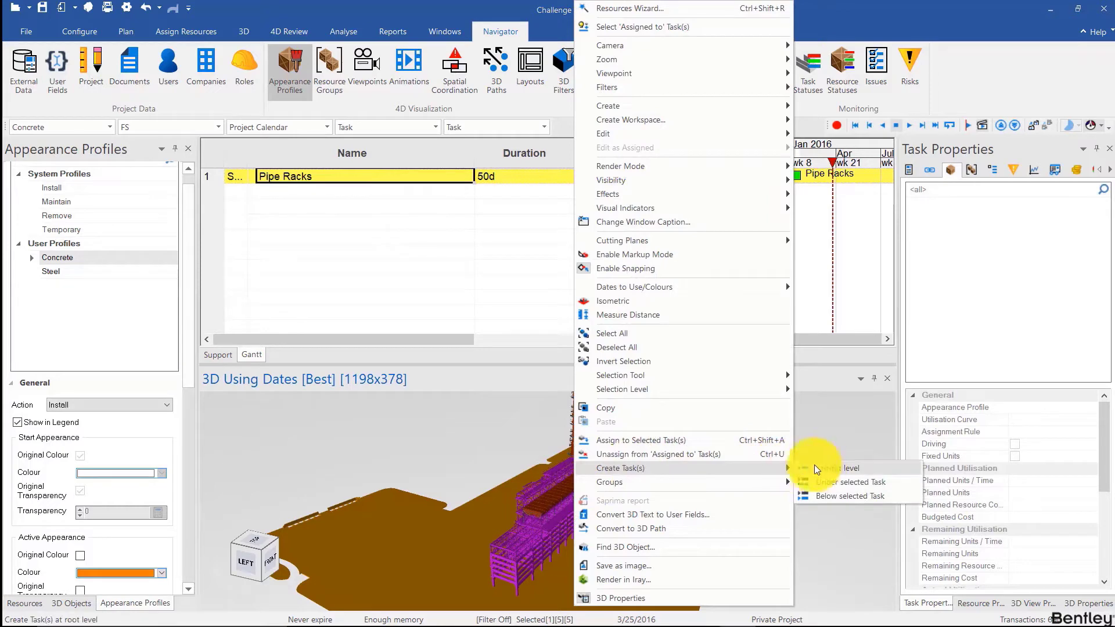
click(826, 482)
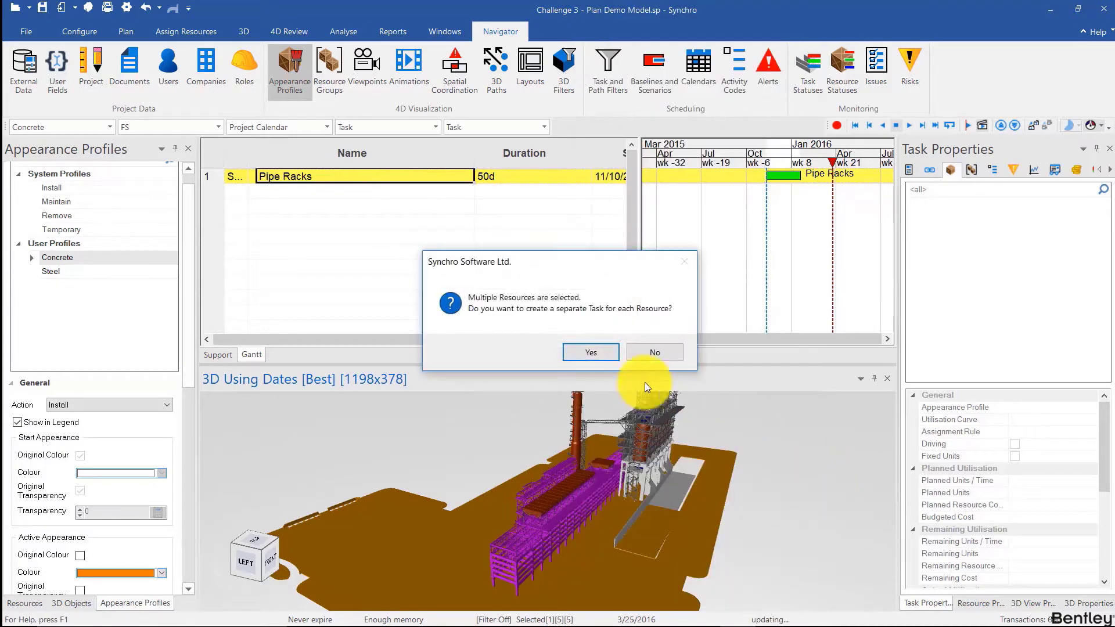
click(579, 350)
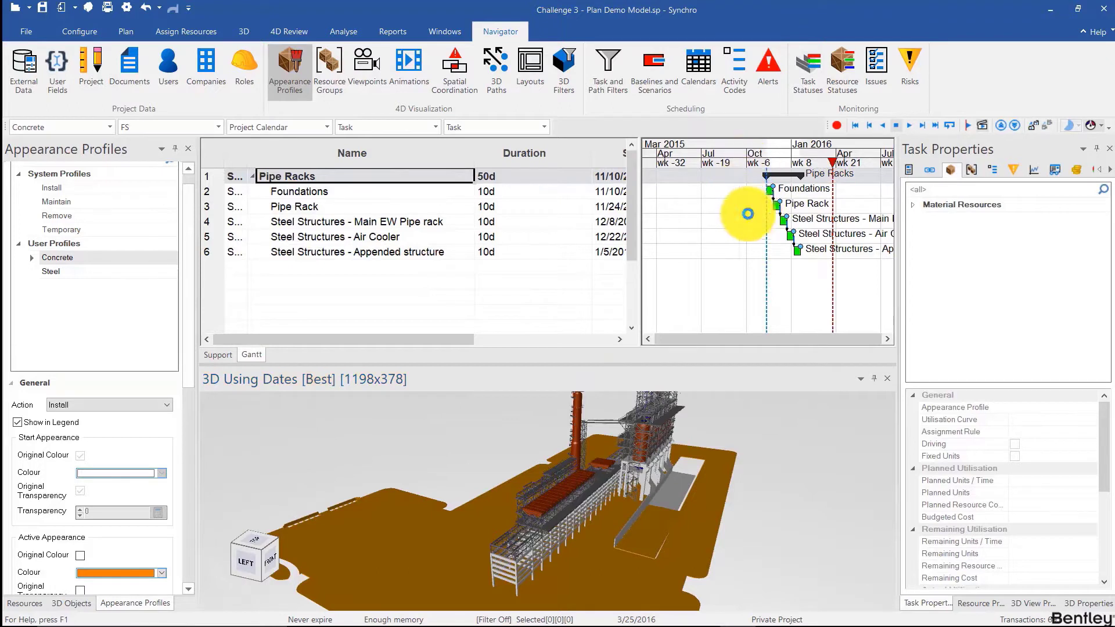
scroll(739, 197, right, 1)
Step: Move the focus time to December 2015 and orbit the model, selecting the concrete slab
click(739, 154)
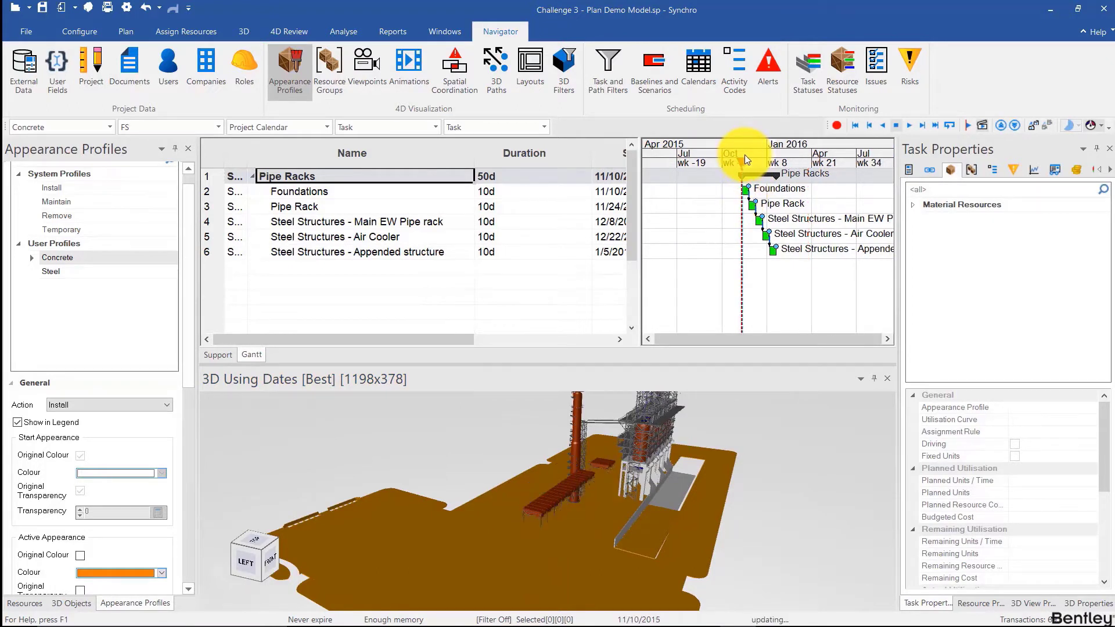
drag(747, 154, 783, 155)
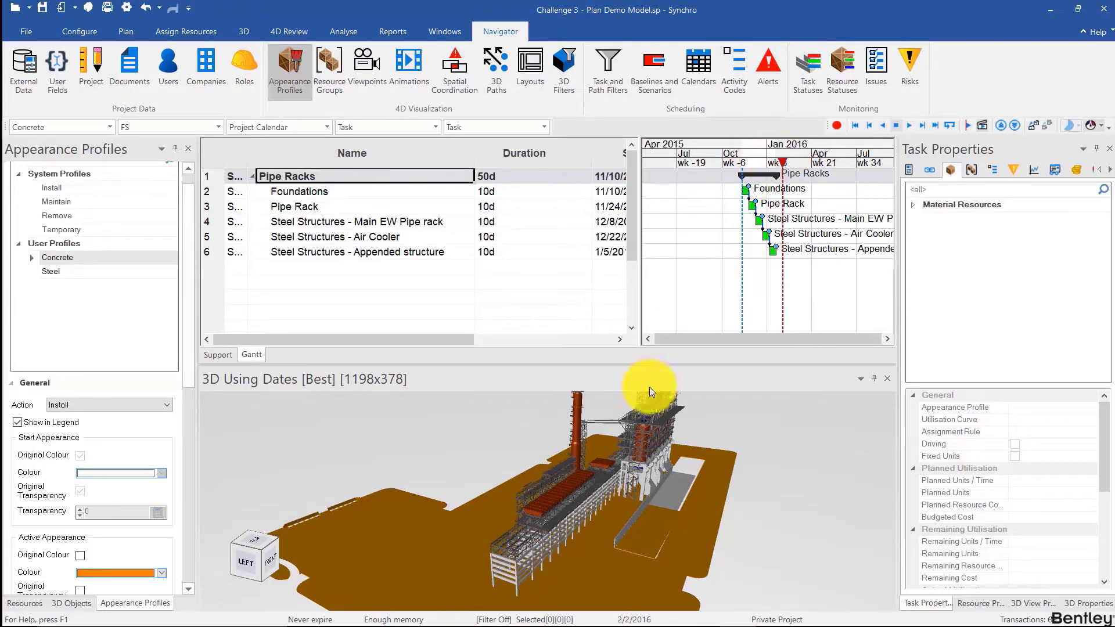
drag(610, 448, 567, 529)
click(567, 527)
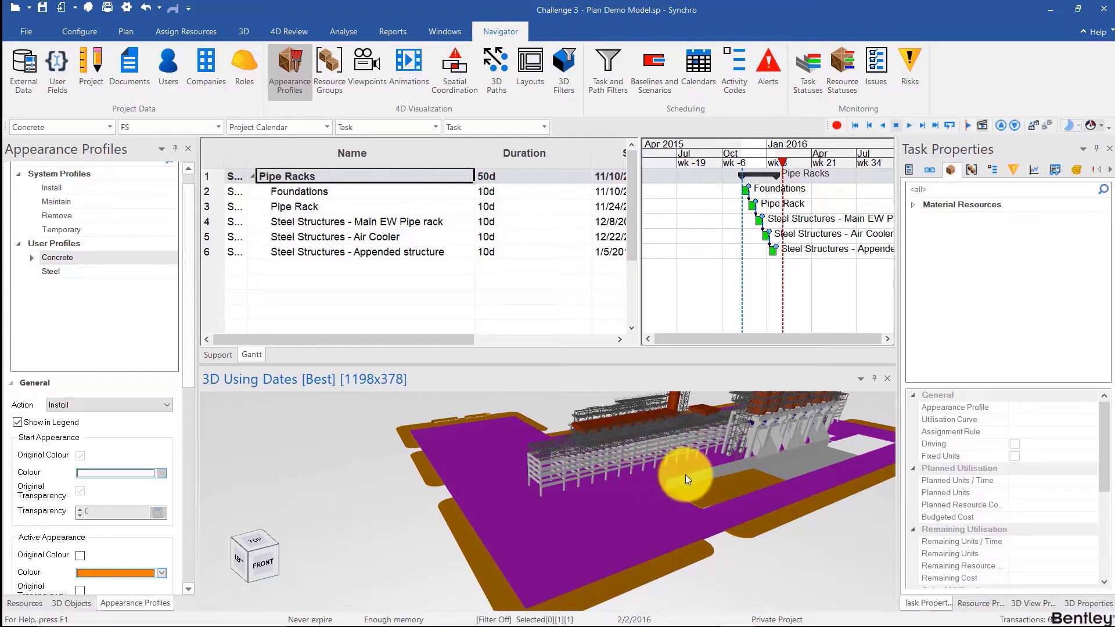
drag(640, 474, 556, 535)
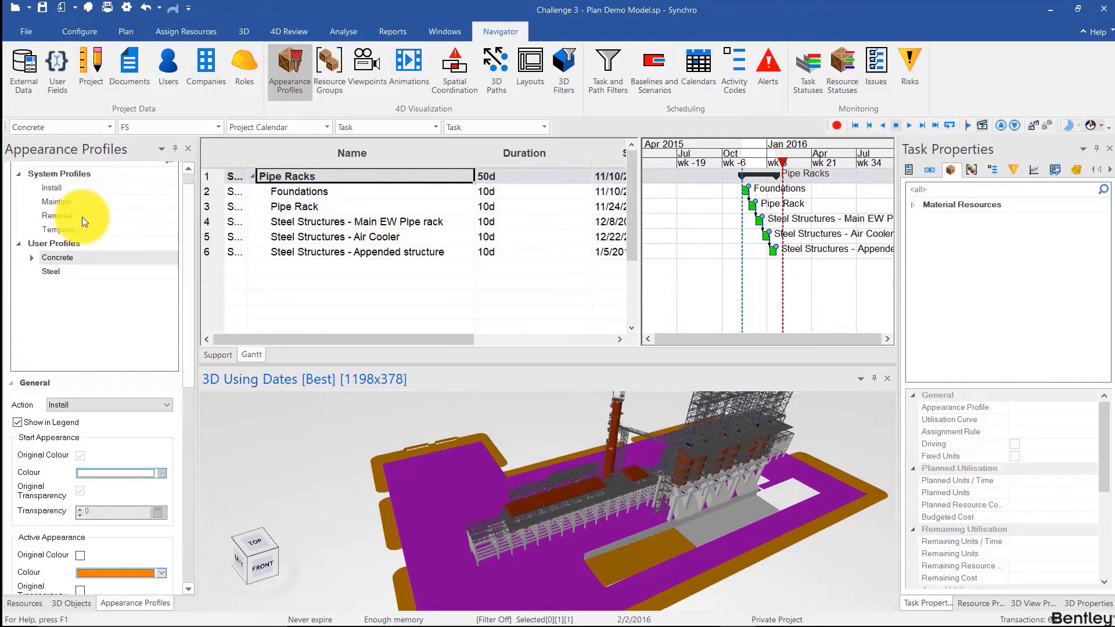
Step: Add a Temp Transp profile using original active colour with start transparency 70
right_click(73, 228)
click(92, 235)
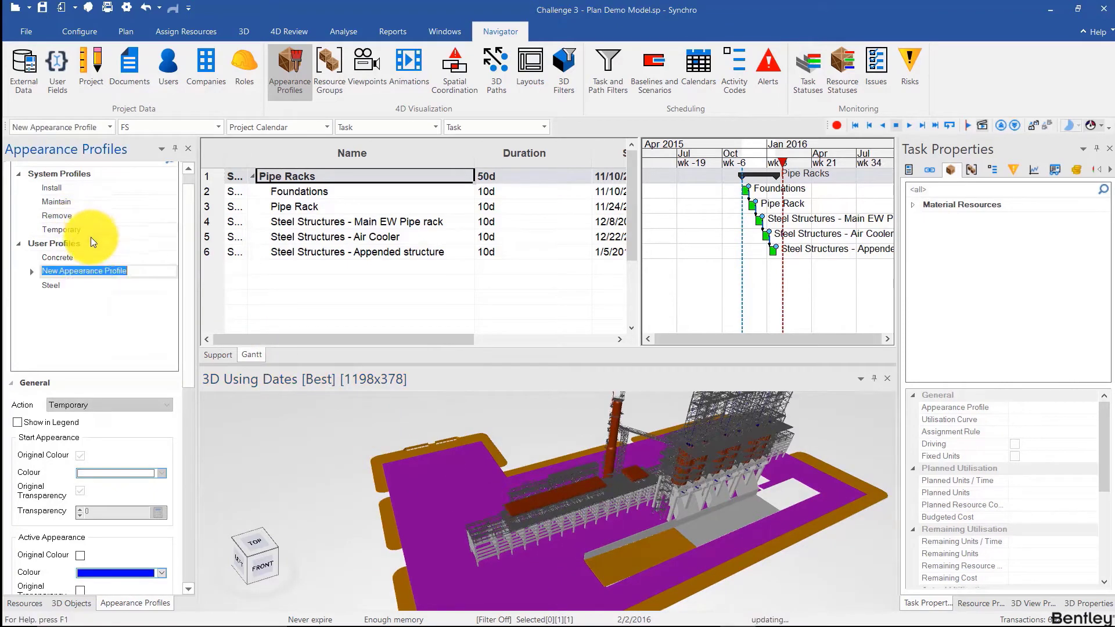
text(Temp Transp)
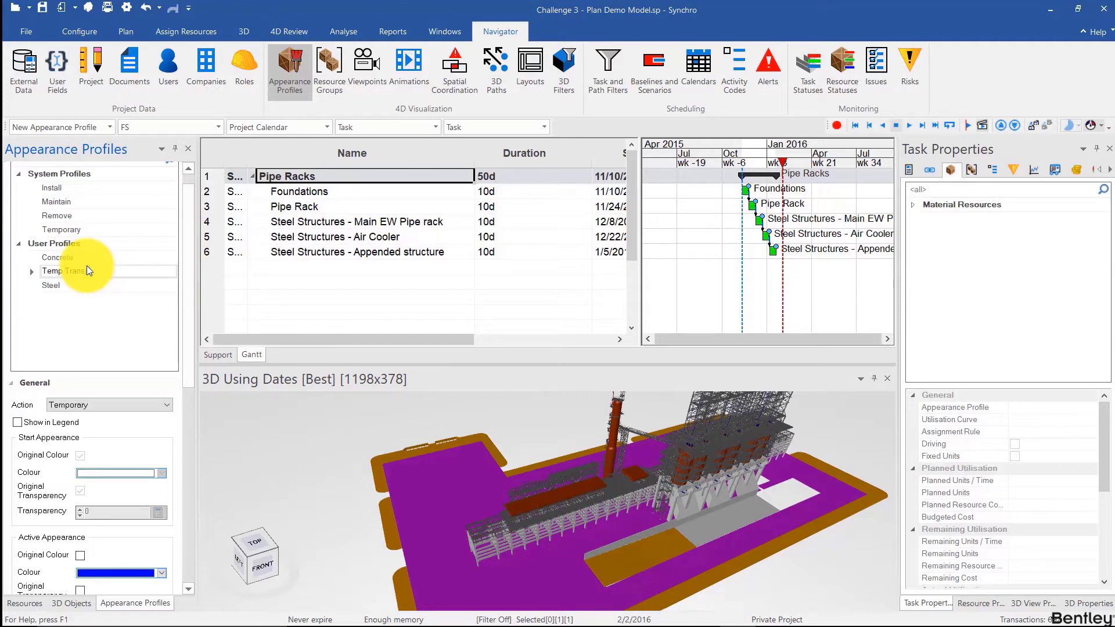
click(92, 309)
click(69, 289)
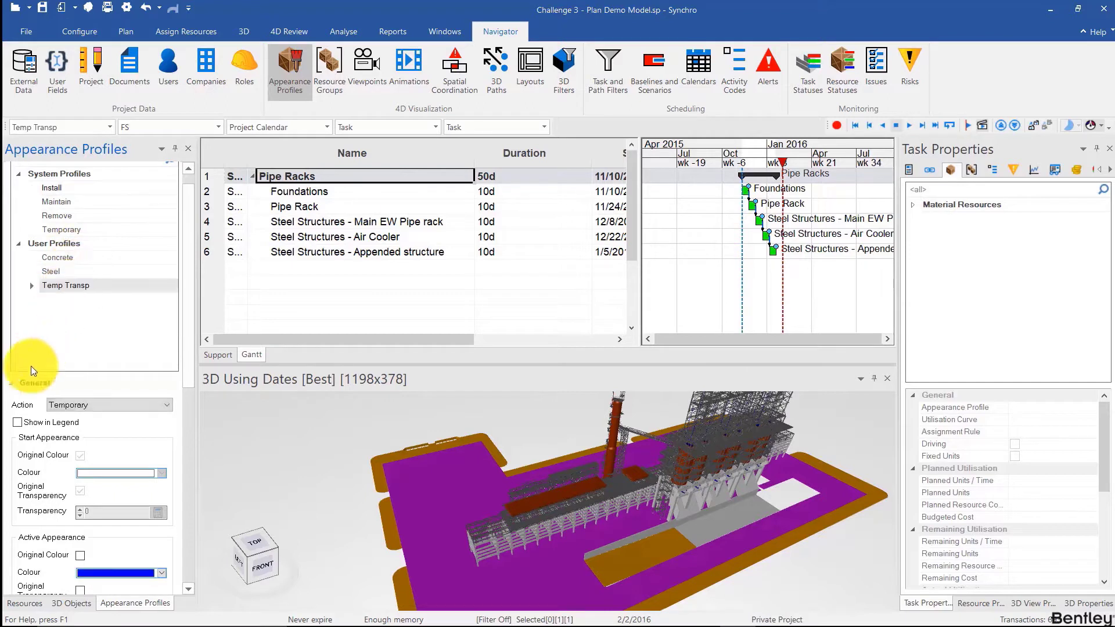
scroll(44, 415, down, 4)
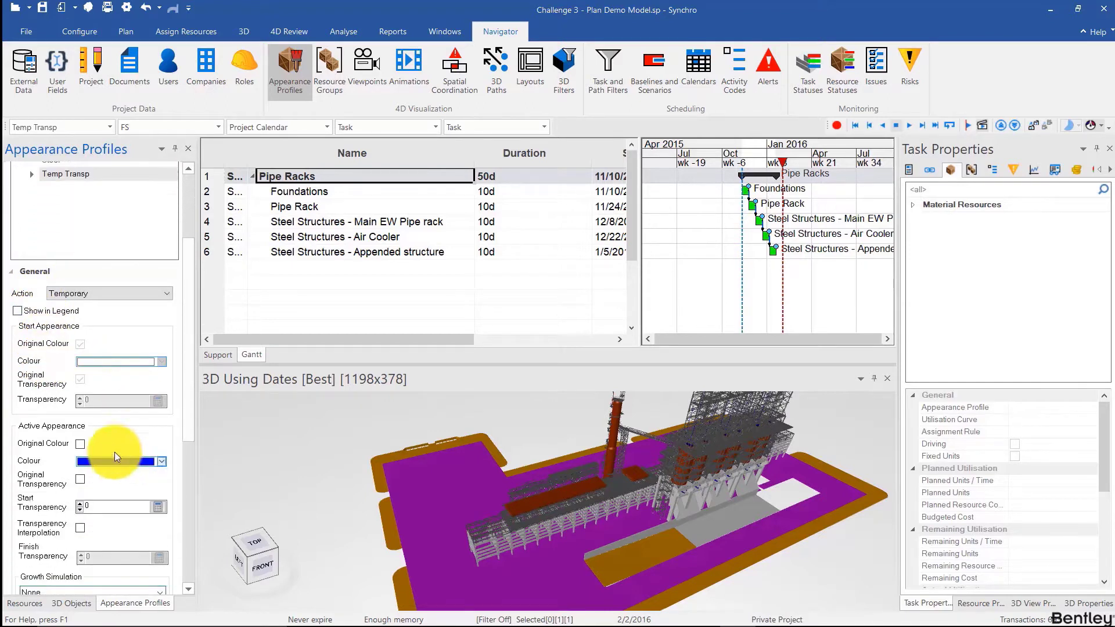
click(79, 444)
click(123, 506)
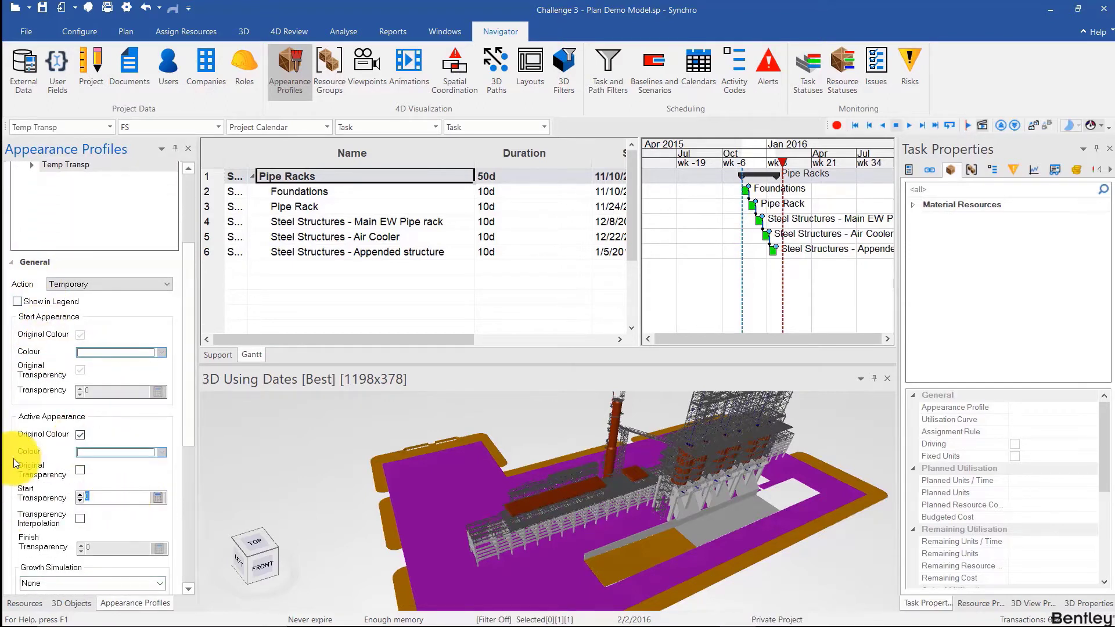
text(70)
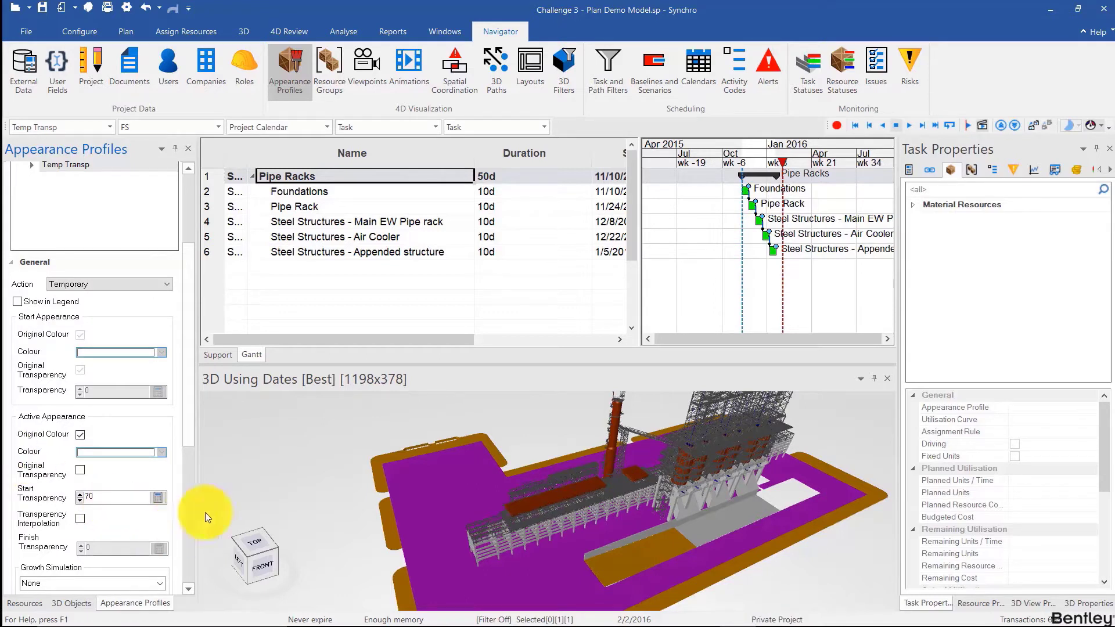
click(320, 190)
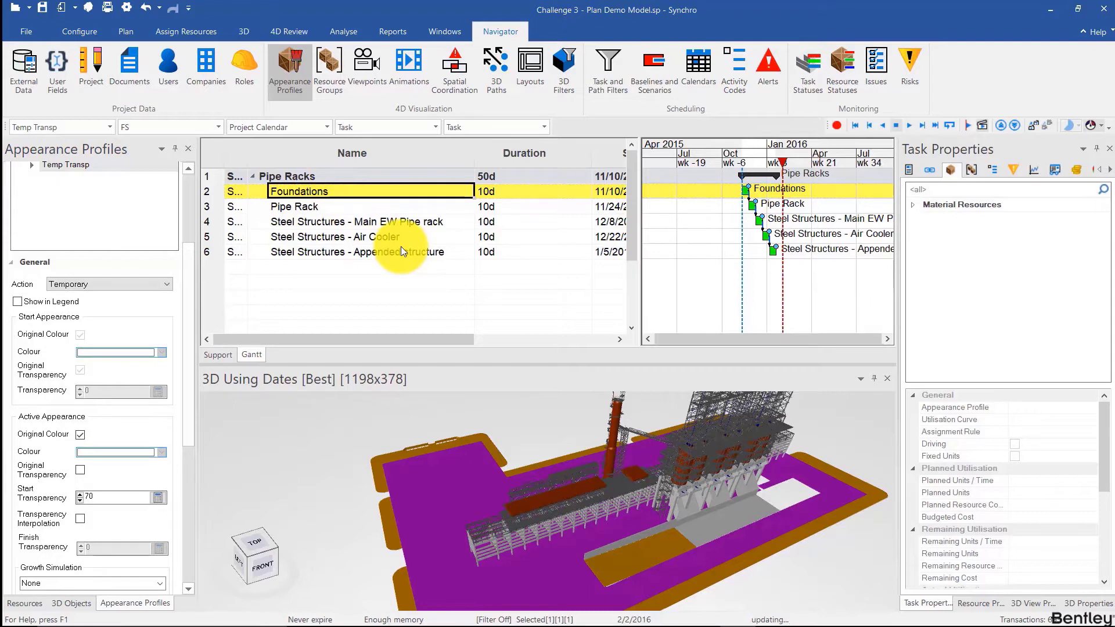
Step: Set Temp Transp's action to Maintain and its start transparency to 55
click(466, 263)
drag(734, 155, 750, 156)
click(152, 285)
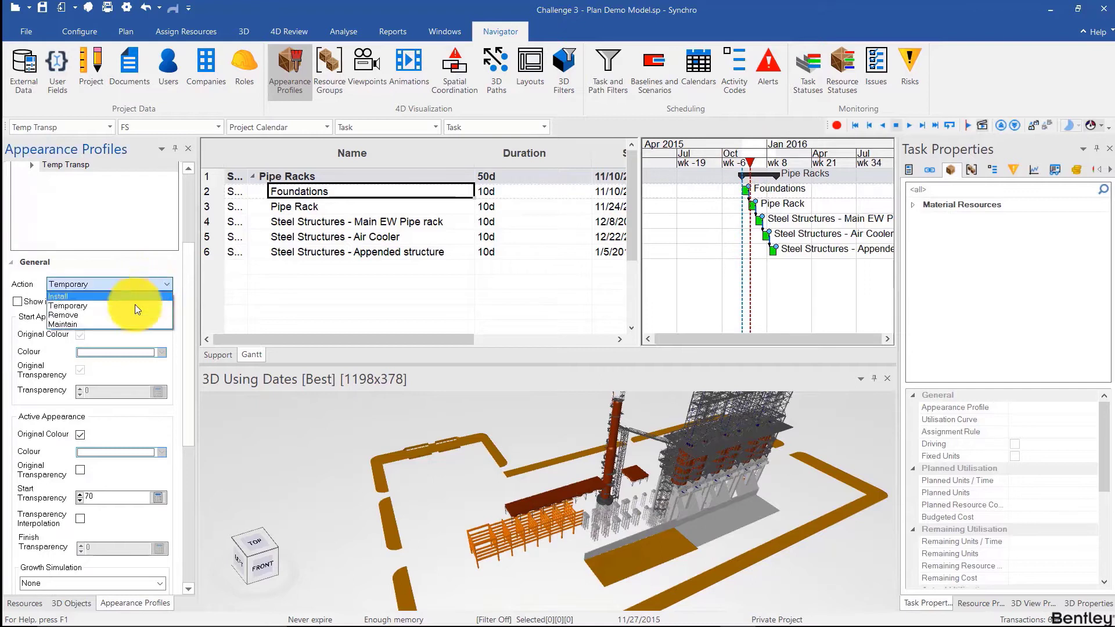
click(125, 323)
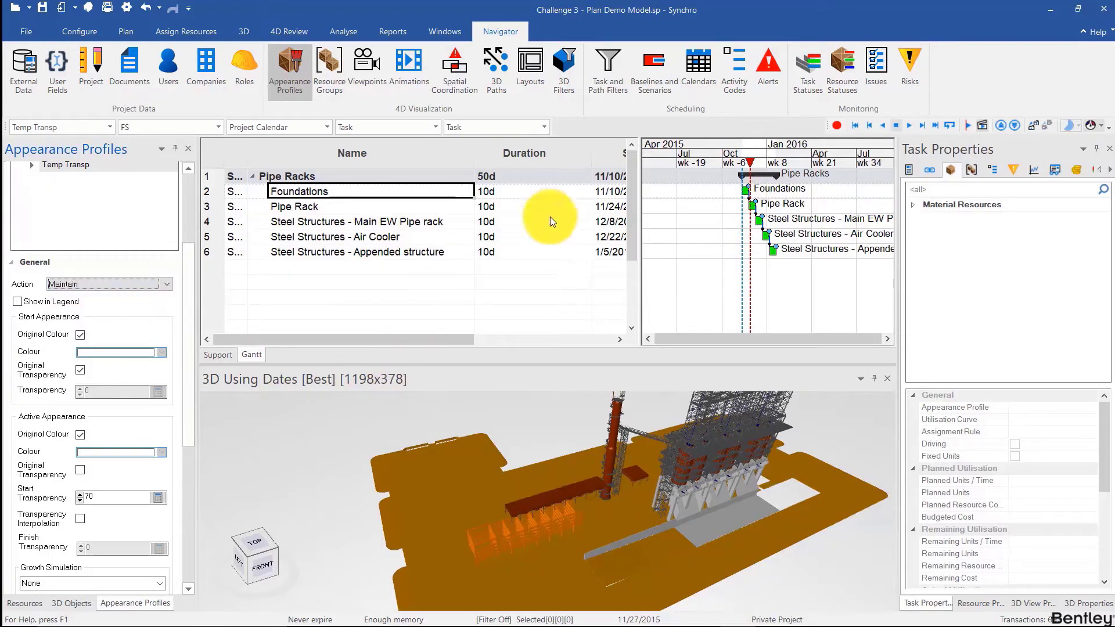
drag(727, 161, 750, 161)
double_click(89, 496)
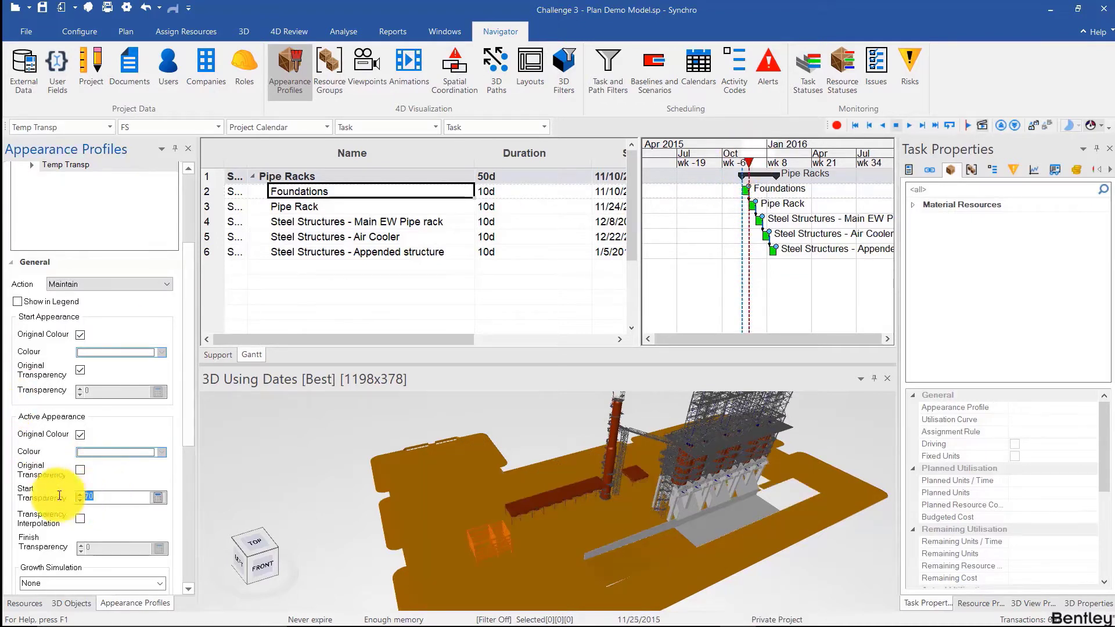
text(55)
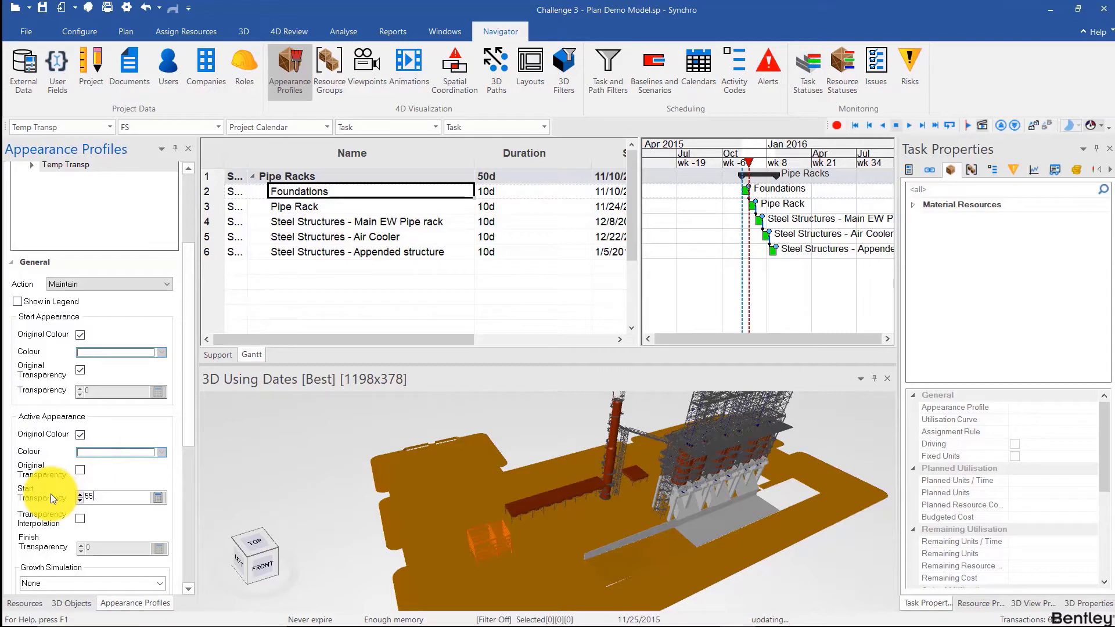
drag(735, 156, 782, 164)
Step: Assign the Steel appearance profile to the resources of the three steel structure tasks
click(295, 221)
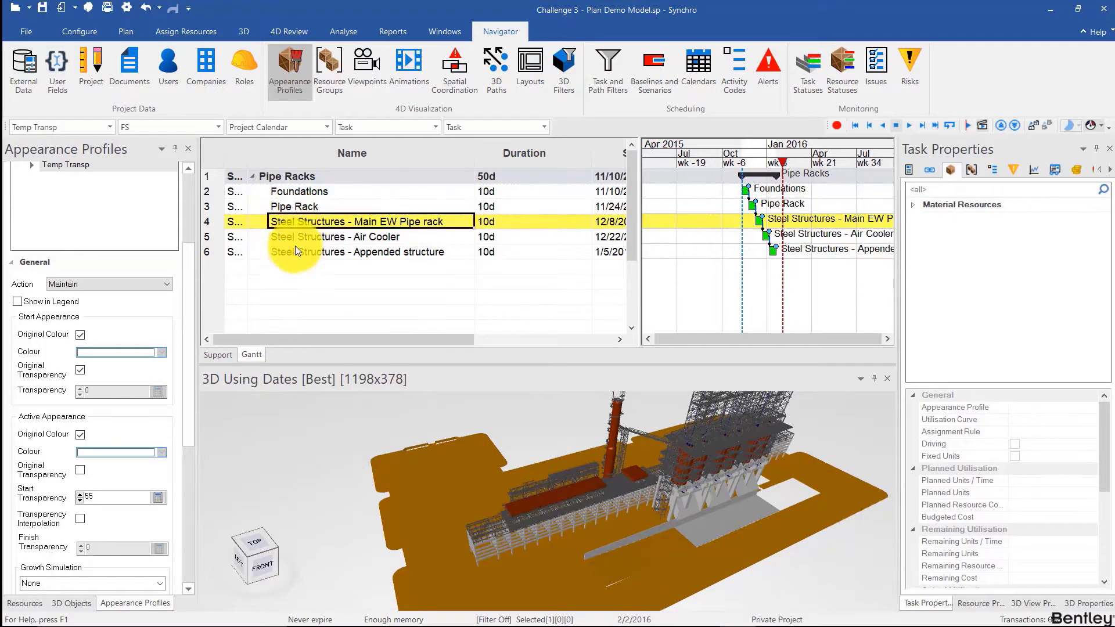
shift+click(295, 254)
right_click(300, 239)
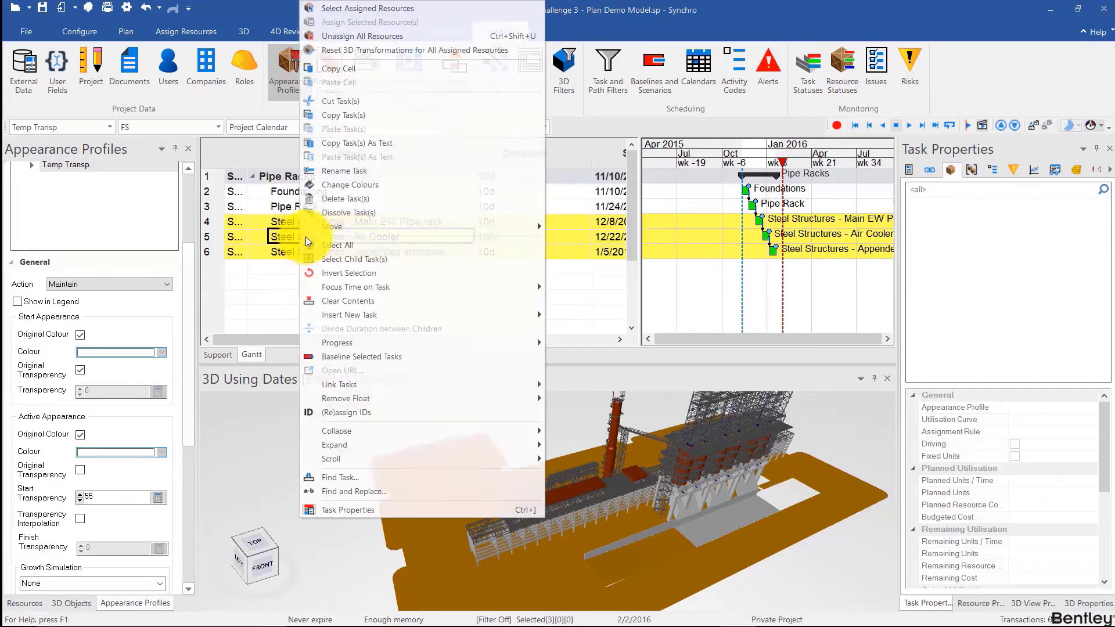
click(362, 8)
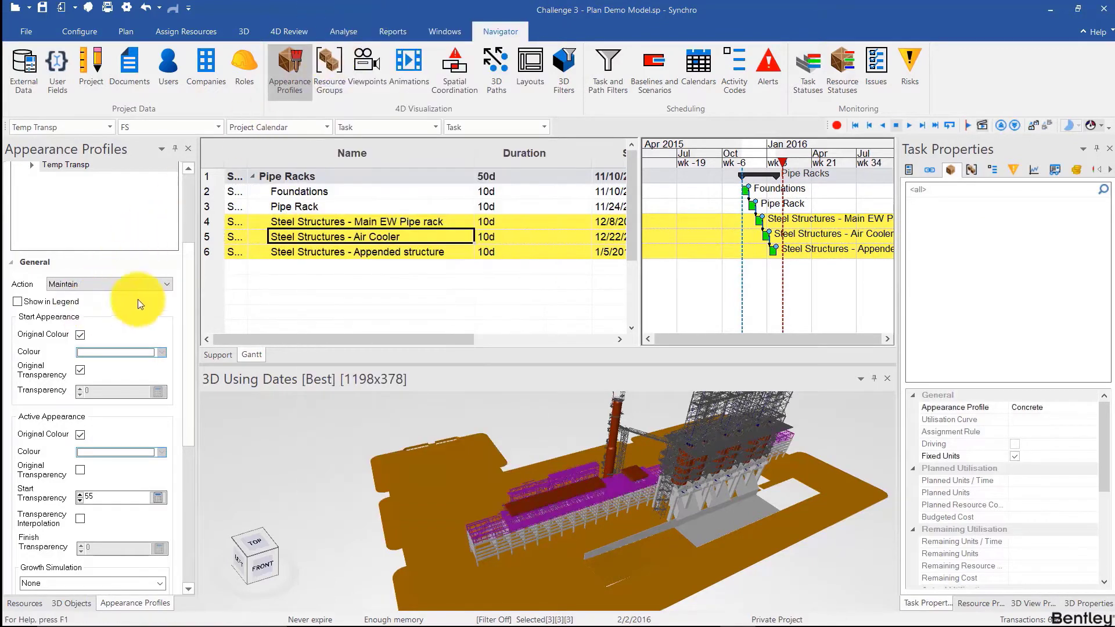
click(1090, 408)
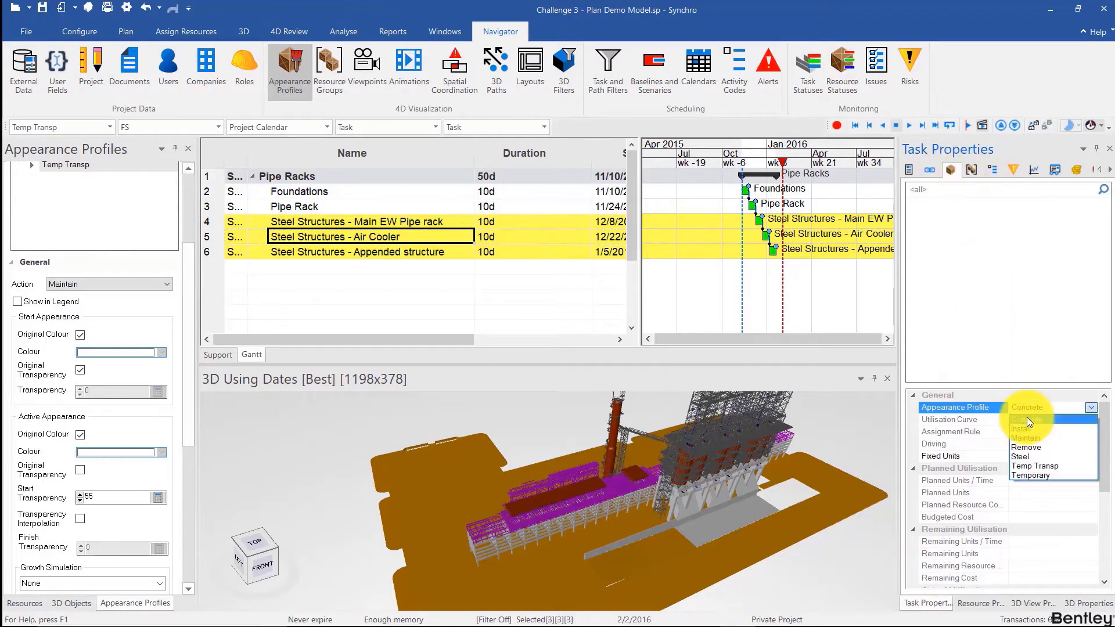
click(1031, 457)
click(610, 356)
click(602, 502)
Step: Move the focus time to early November 2015 and orbit the view over the pipe rack
mouse_move(783, 334)
mouse_down()
mouse_move(738, 154)
mouse_move(783, 167)
mouse_up()
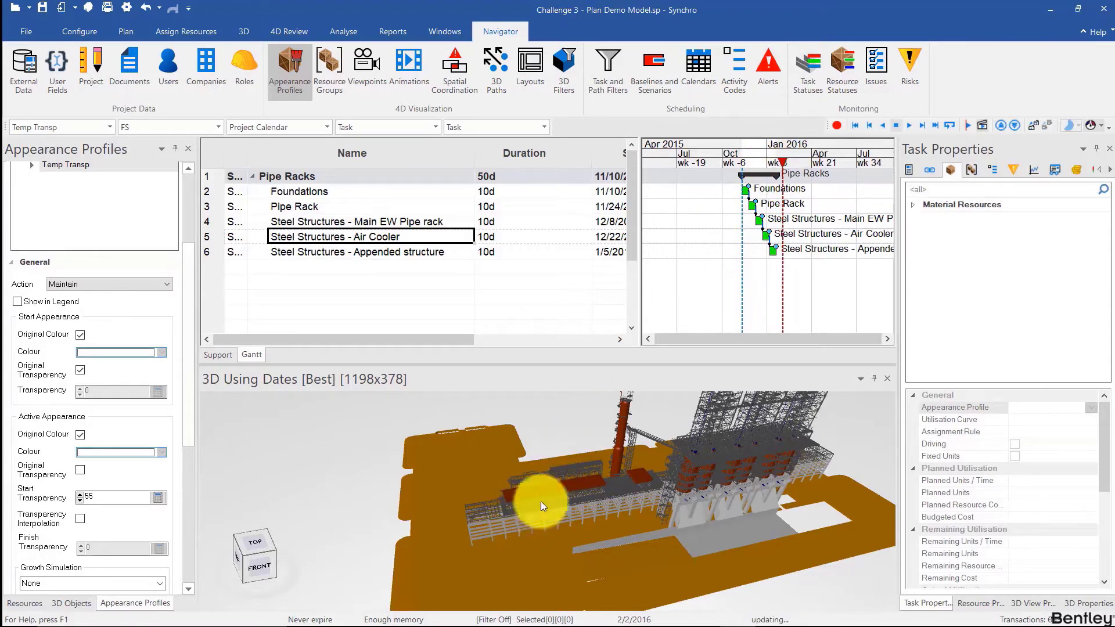
scroll(535, 492, up, 5)
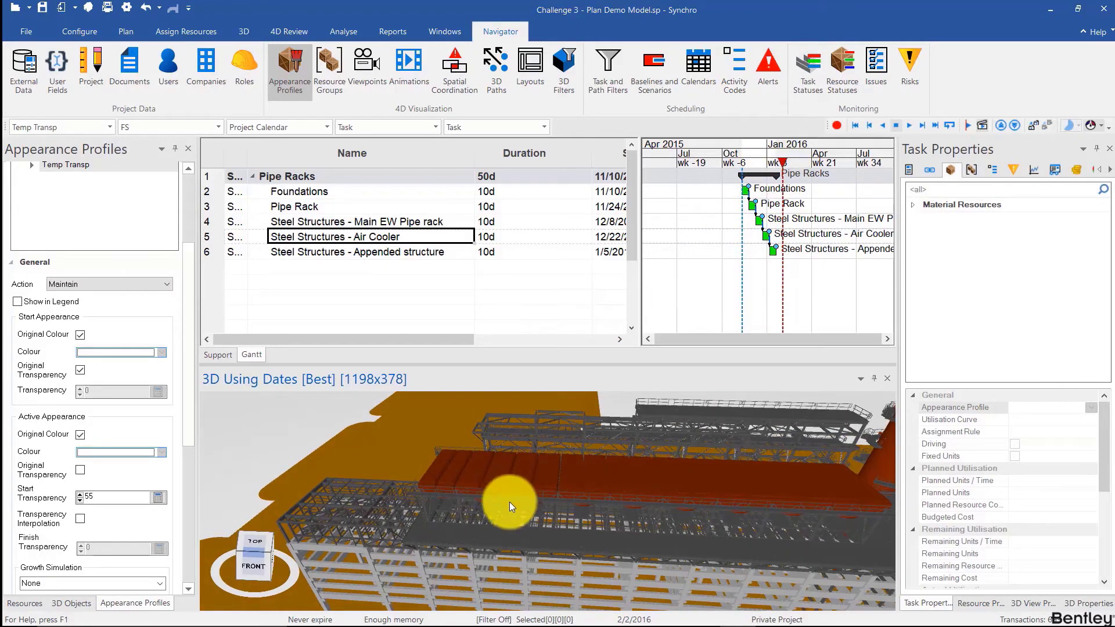
drag(518, 502, 513, 468)
scroll(85, 255, up, 5)
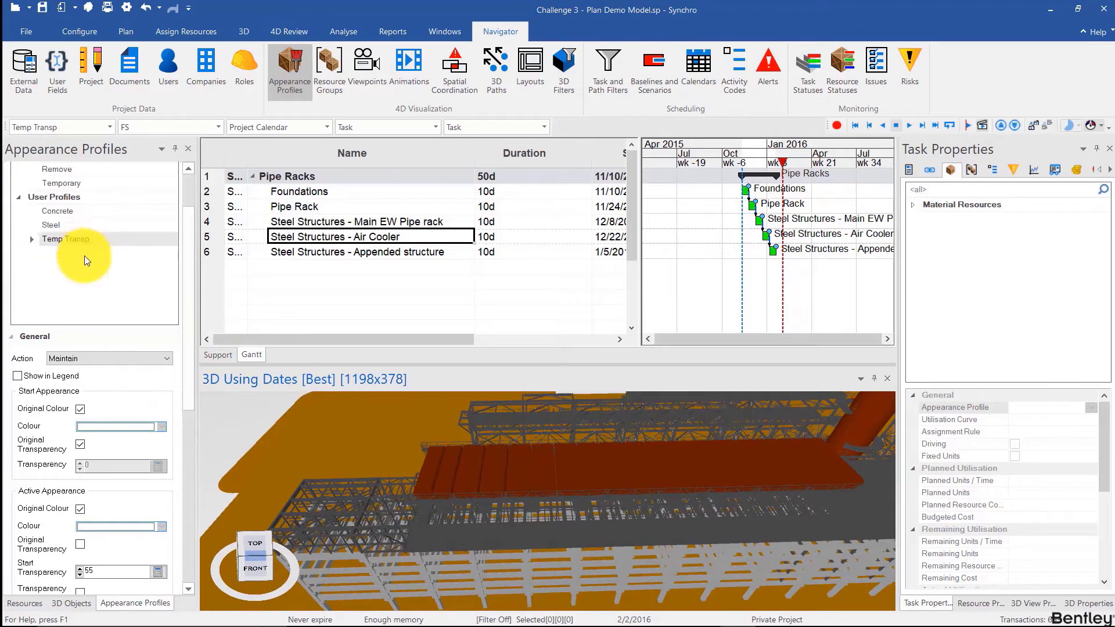
click(70, 207)
drag(497, 453, 409, 404)
click(344, 262)
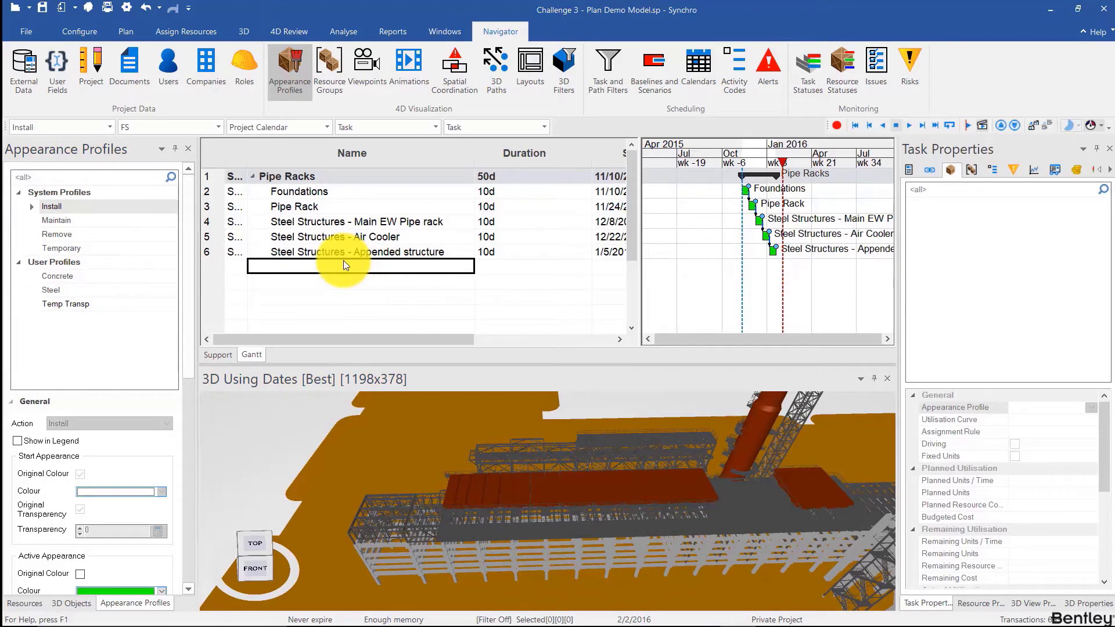
Step: Add a 20-day Air Coolers task and begin selecting its slab segments in the 3D view
text(Pl)
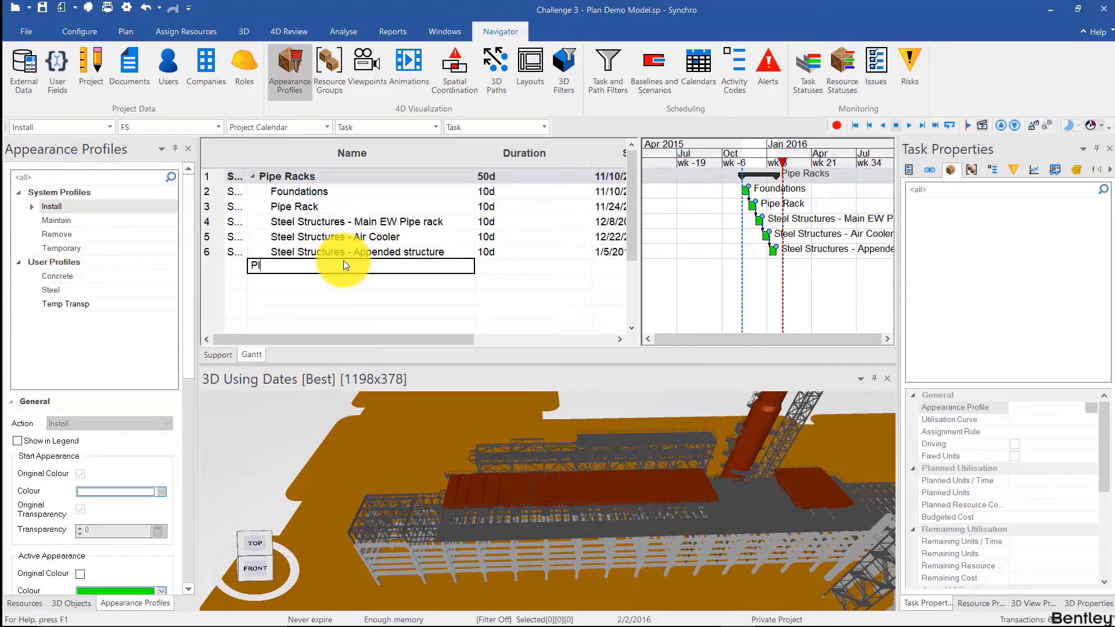
key(BackSpace)
text(Air Coolers)
key(Return)
click(515, 266)
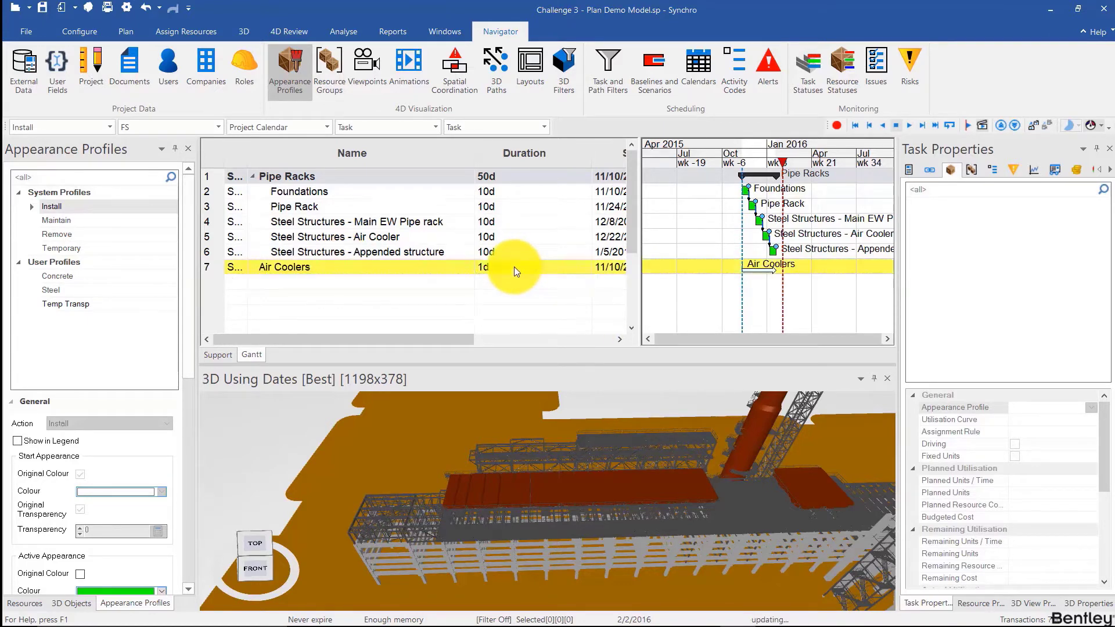
text(20)
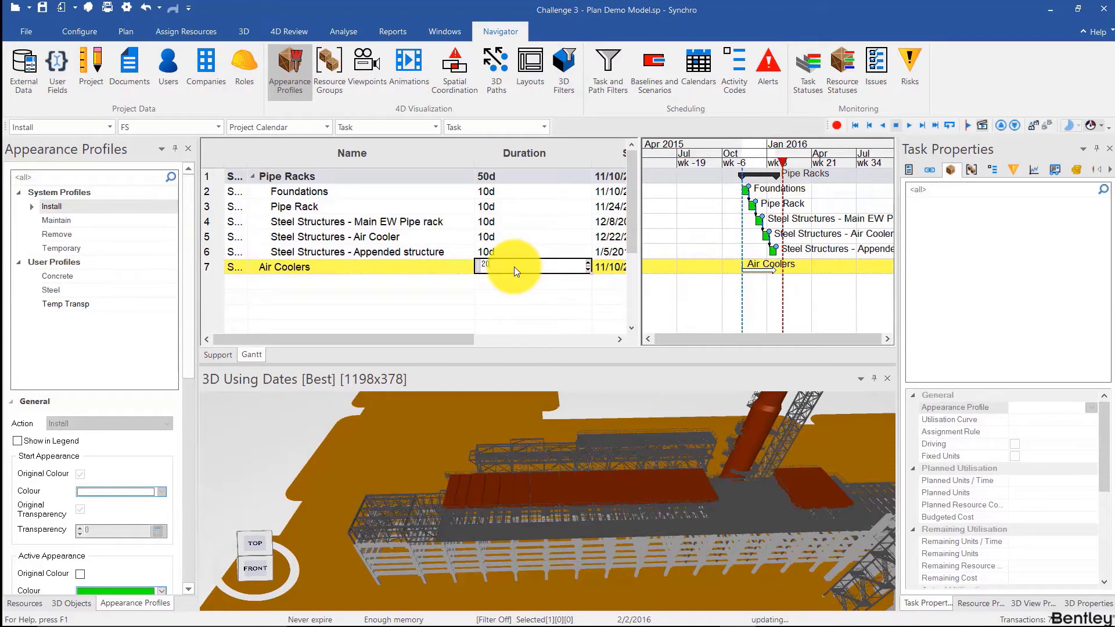
key(Return)
click(414, 268)
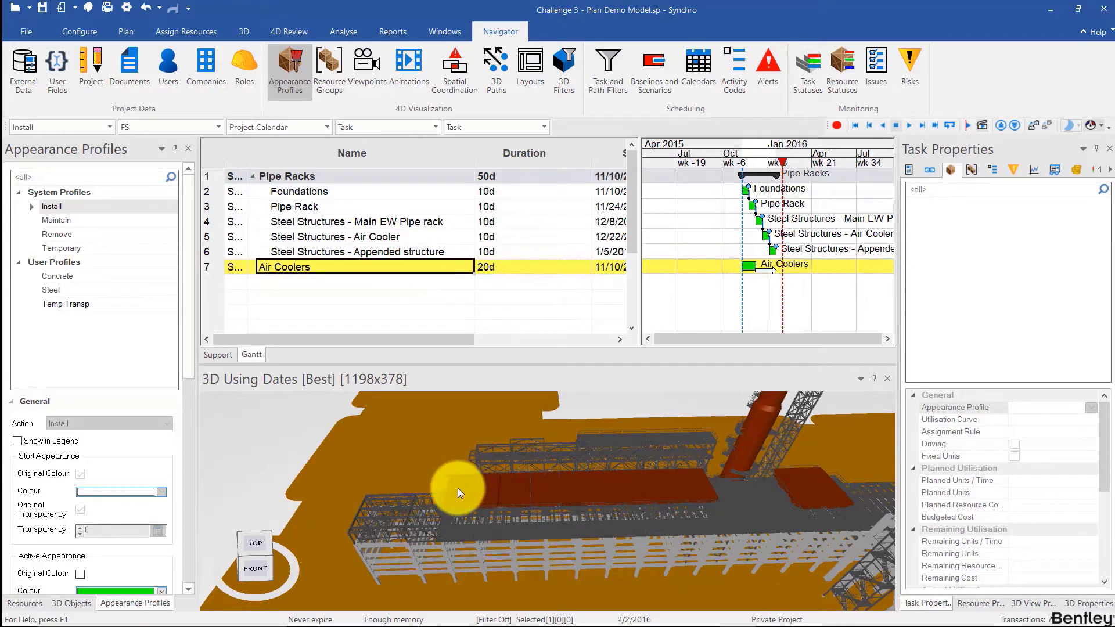
click(467, 488)
ctrl+click(500, 490)
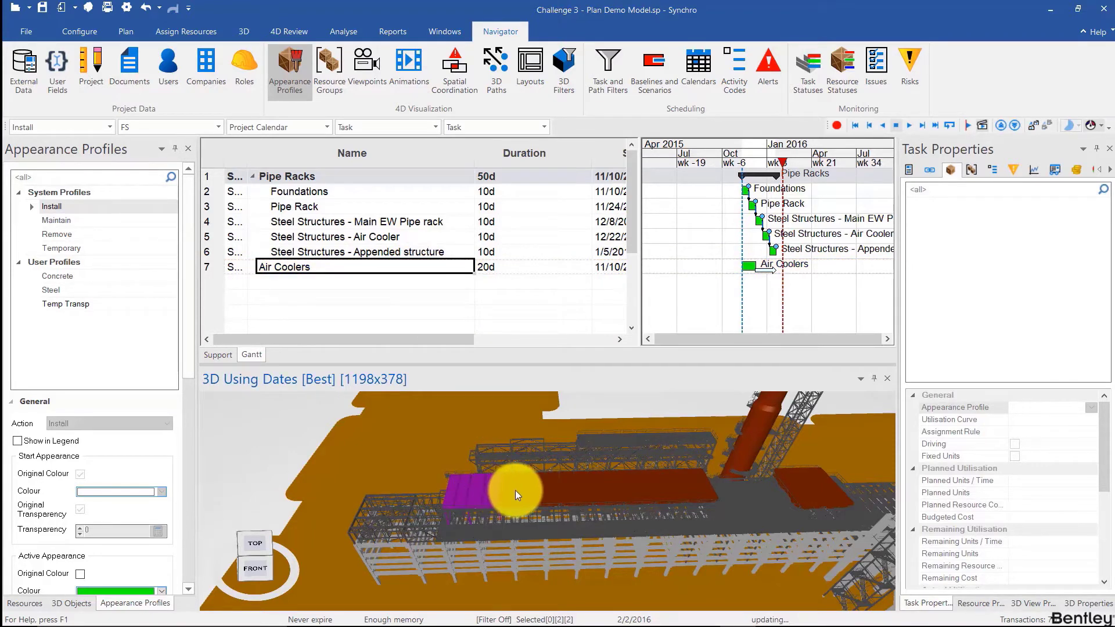
Step: Select the remaining air cooler slab segments and assign them to the Air Coolers task
ctrl+click(520, 490)
ctrl+click(543, 494)
ctrl+click(580, 495)
ctrl+click(608, 491)
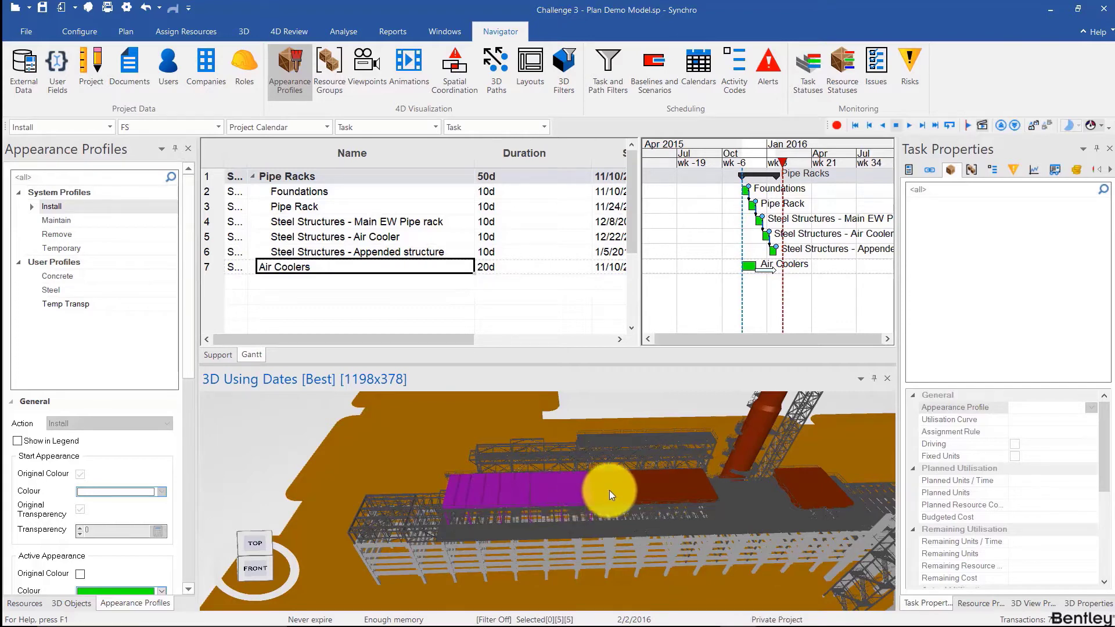
ctrl+click(640, 492)
ctrl+click(673, 490)
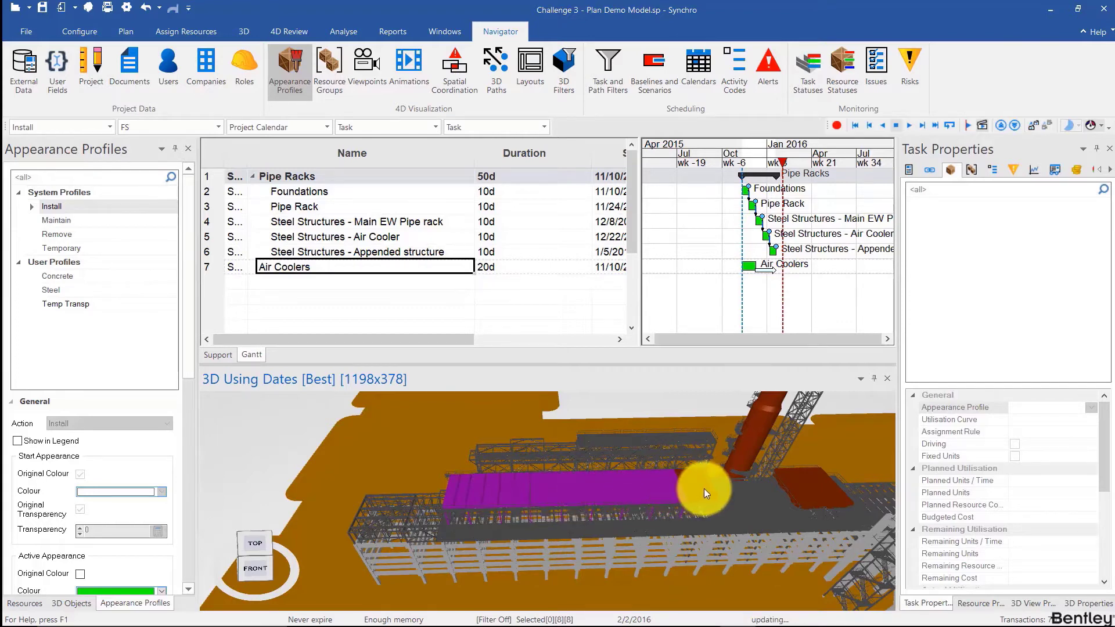
ctrl+click(703, 489)
ctrl+click(806, 495)
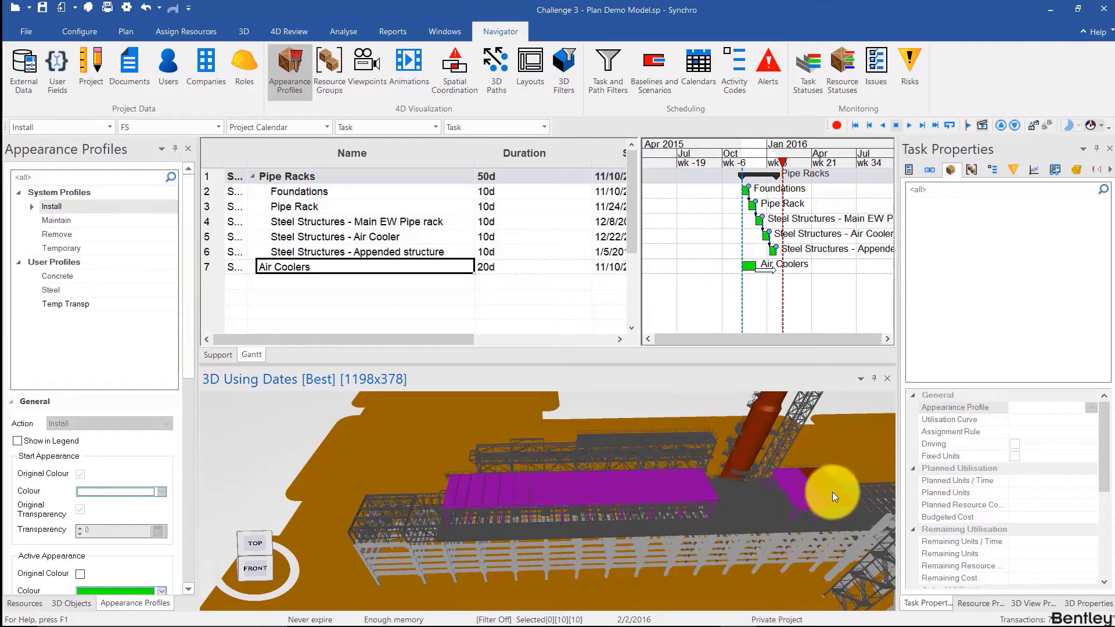
ctrl+click(832, 493)
right_click(587, 508)
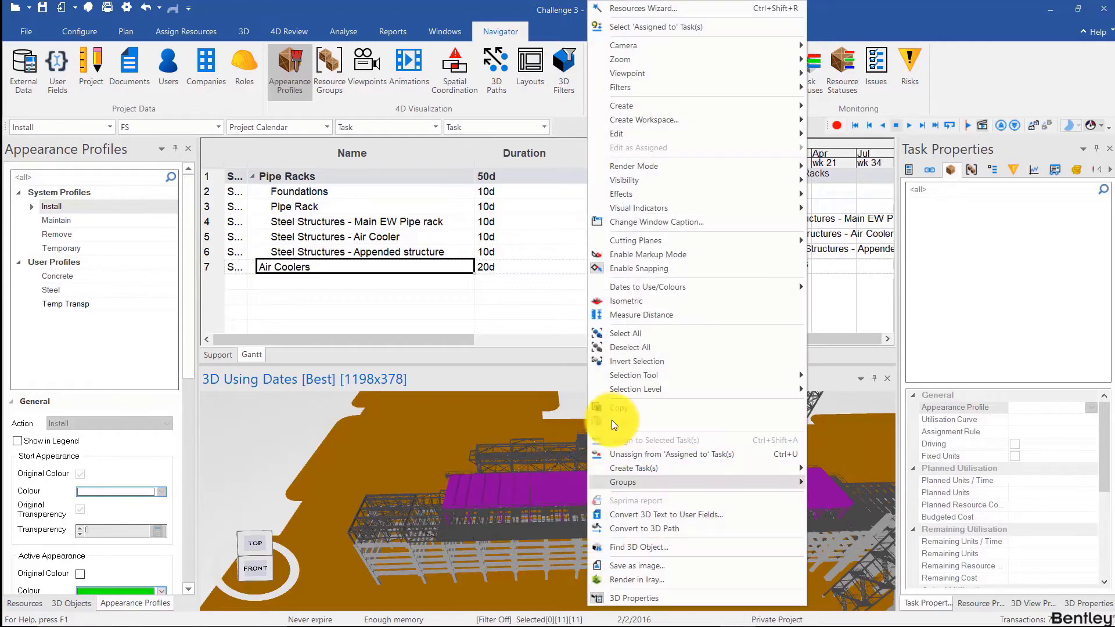
click(389, 269)
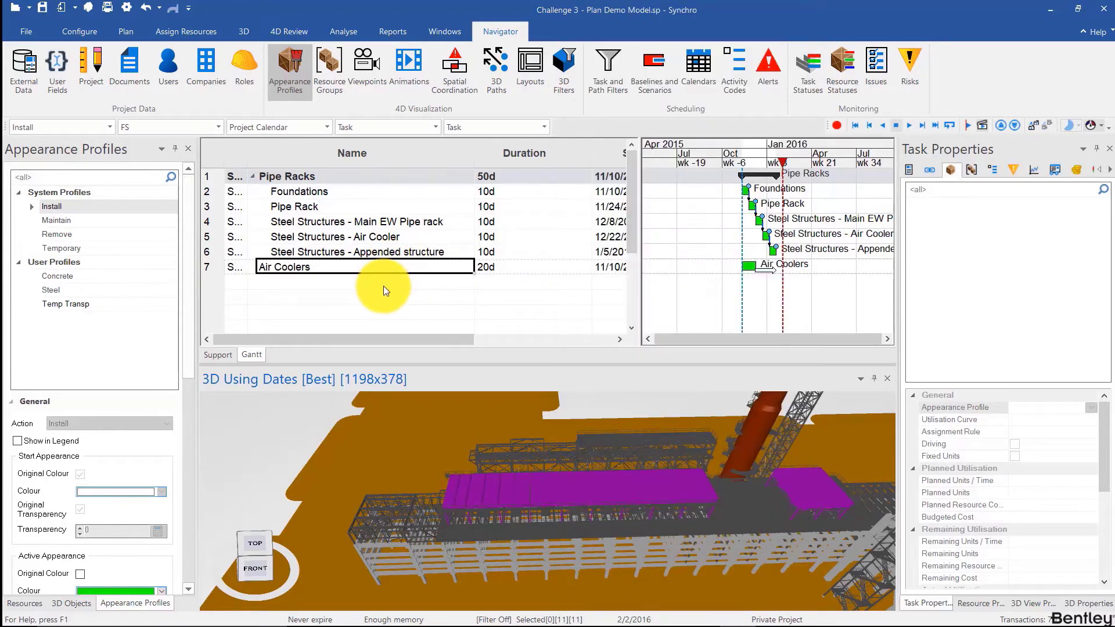
Step: Generate a separate 1-day subtask under Air Coolers for each selected object
right_click(641, 503)
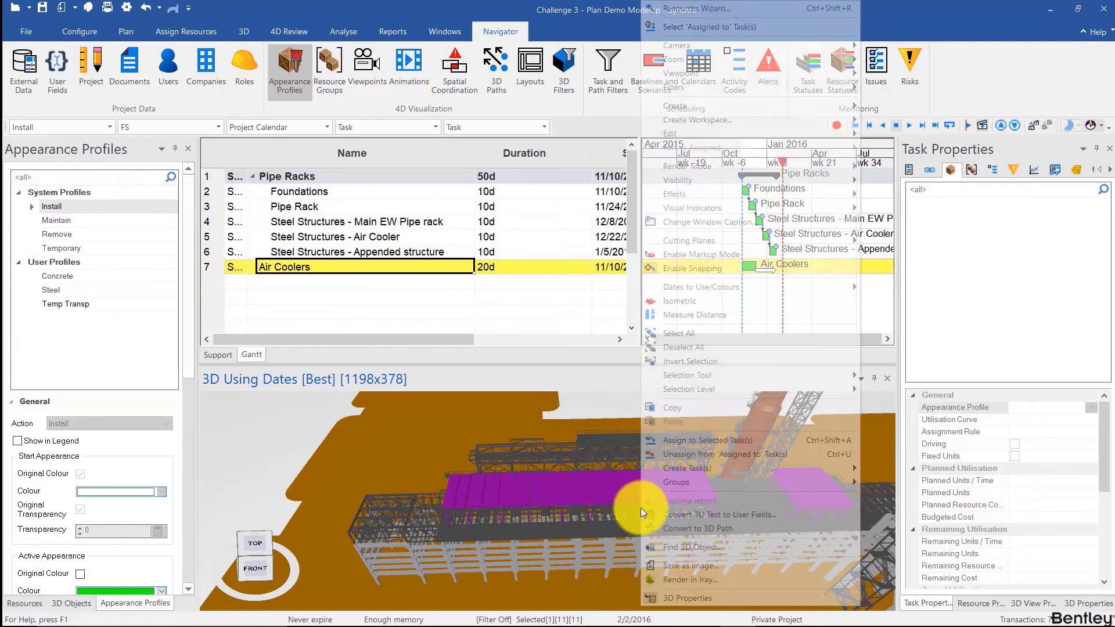
mouse_move(704, 464)
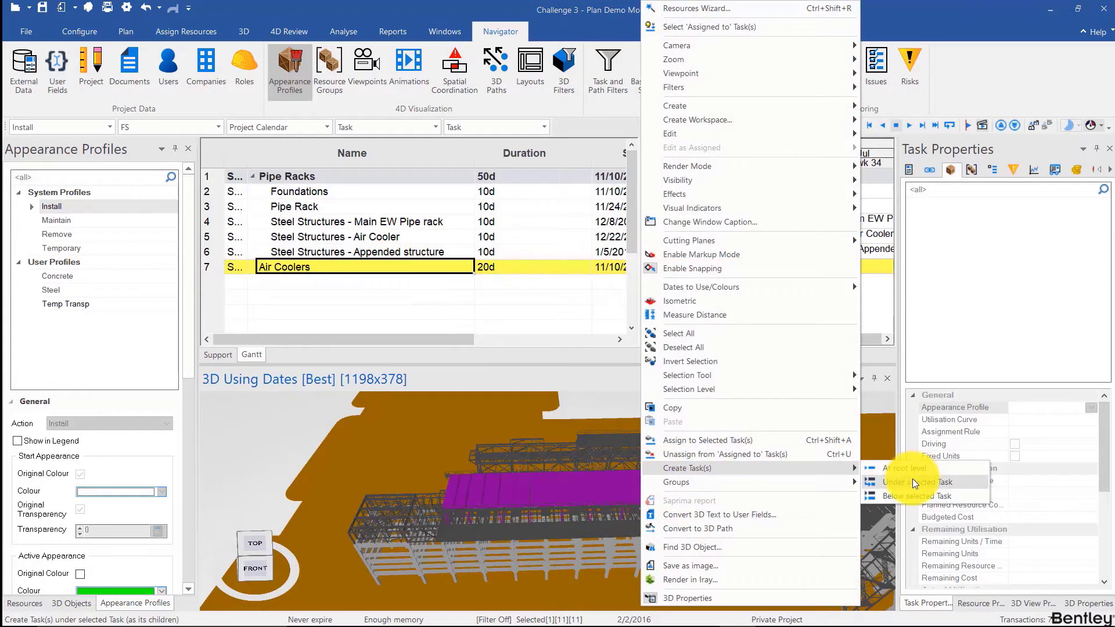
click(912, 481)
click(608, 352)
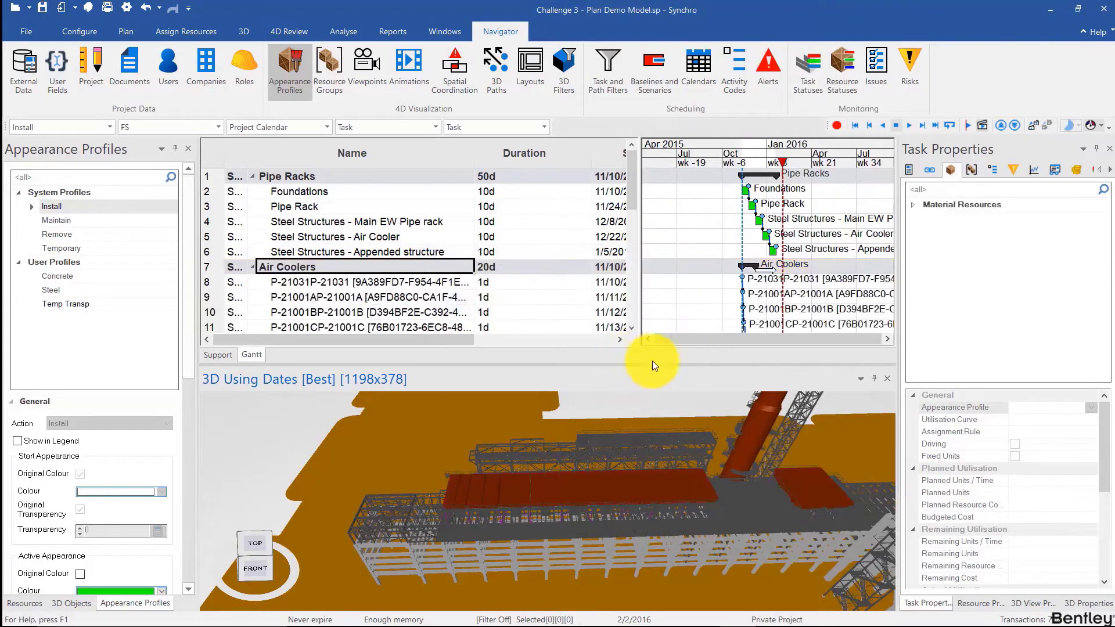
Step: Move the focus time to 11 November 2015, orbit to horizon level, and select the Air Coolers task
ctrl+scroll(736, 161, up, 5)
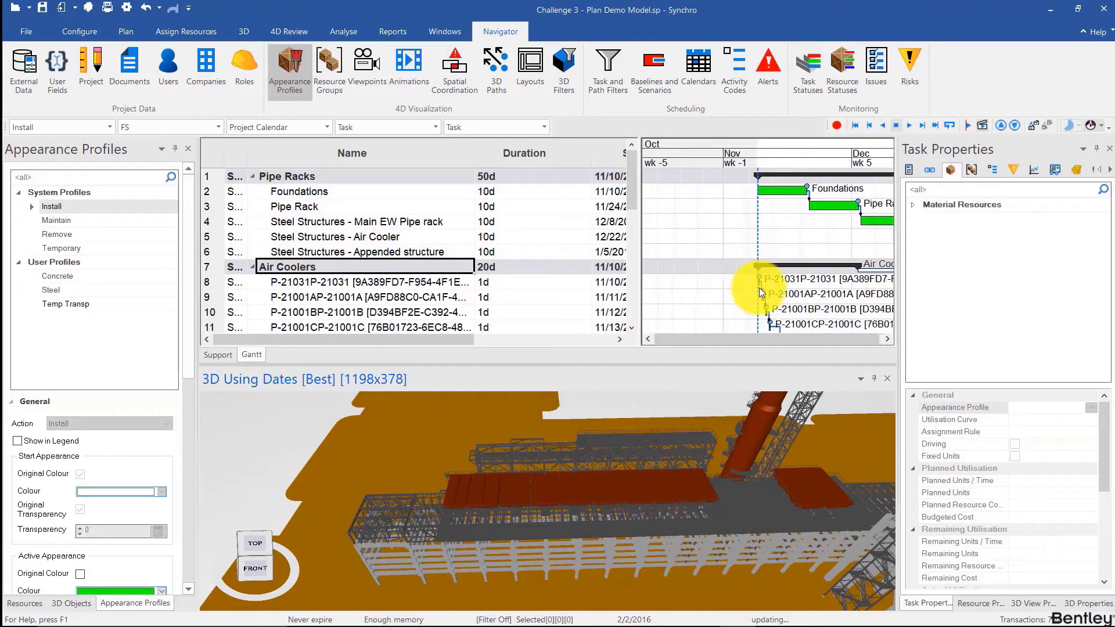
drag(760, 160, 798, 166)
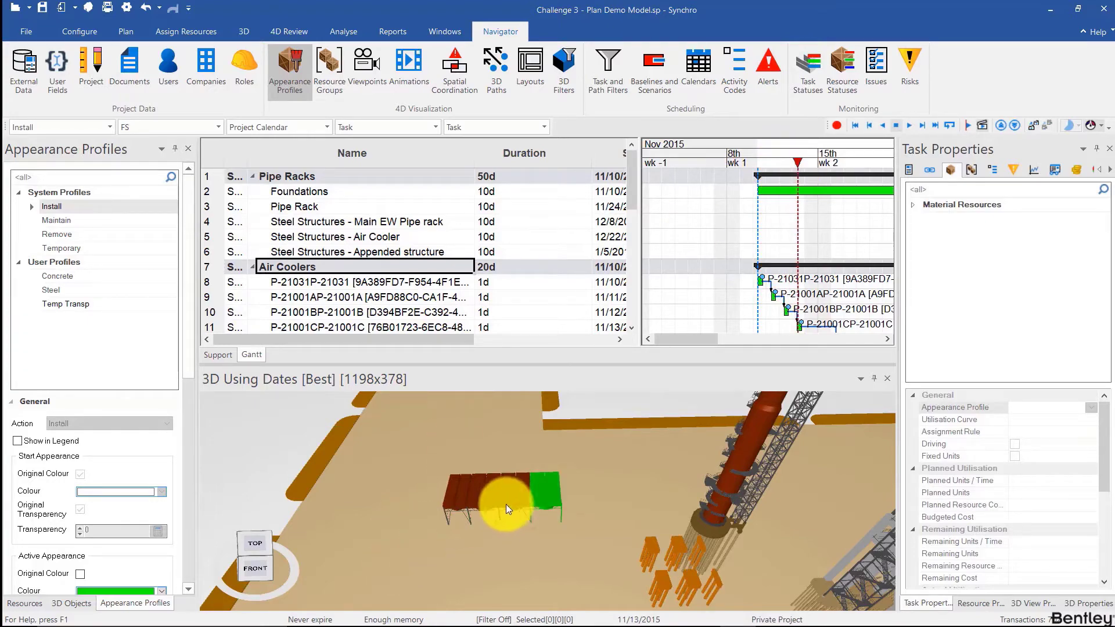
drag(482, 505, 454, 402)
drag(488, 485, 475, 505)
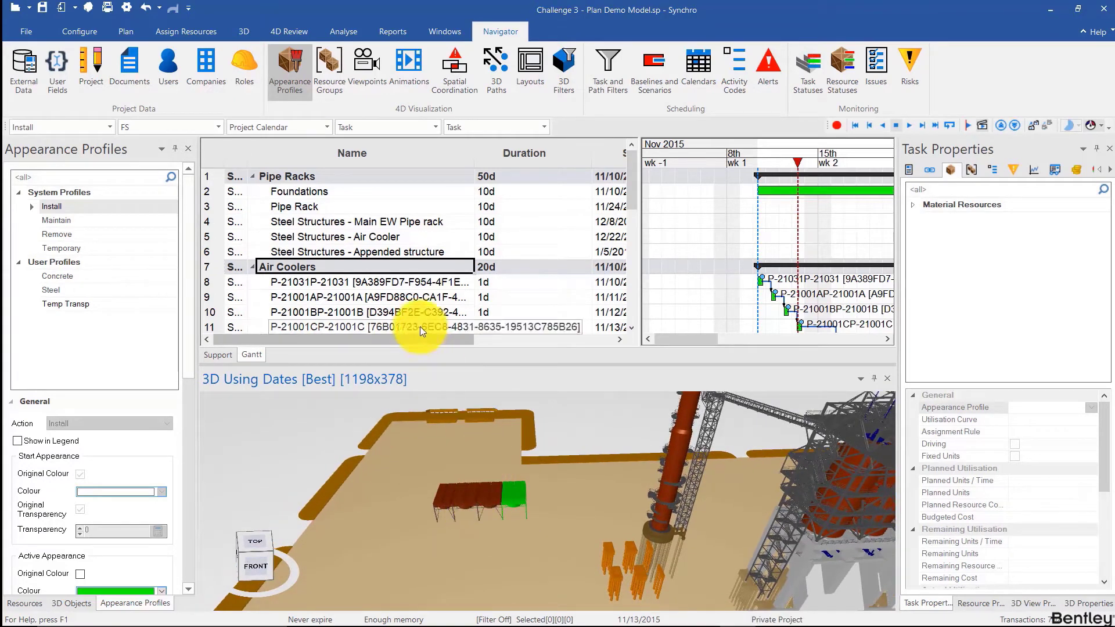
click(506, 285)
scroll(506, 292, down, 1)
key(Up)
ctrl+scroll(724, 261, down, 3)
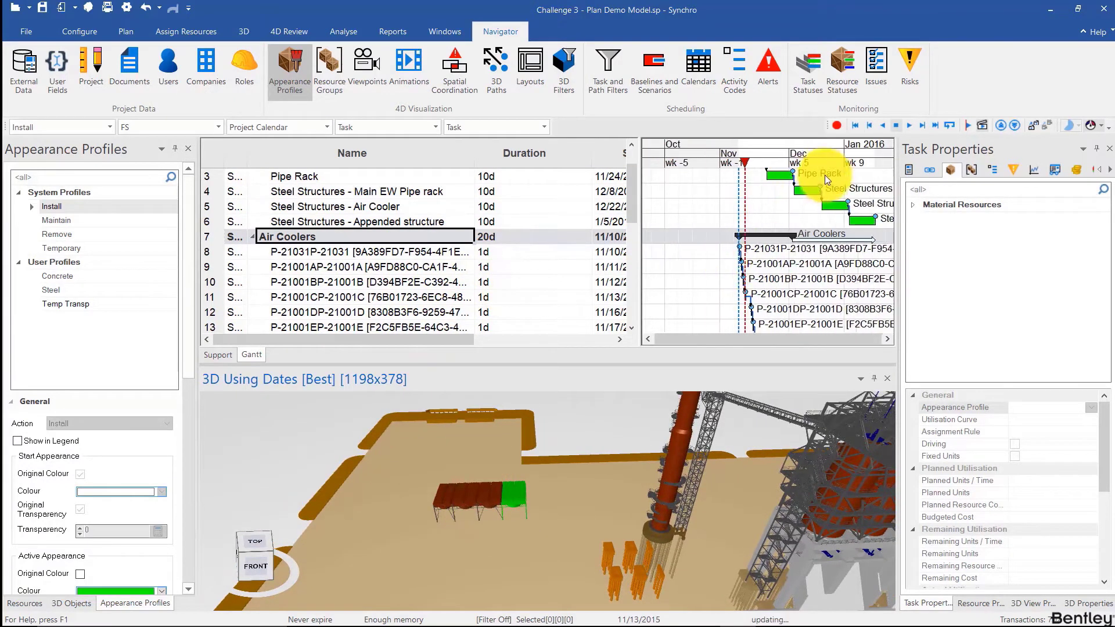
Step: Advance the focus time to late December 2015 and inspect a pipe rack member in the model
drag(819, 152, 837, 154)
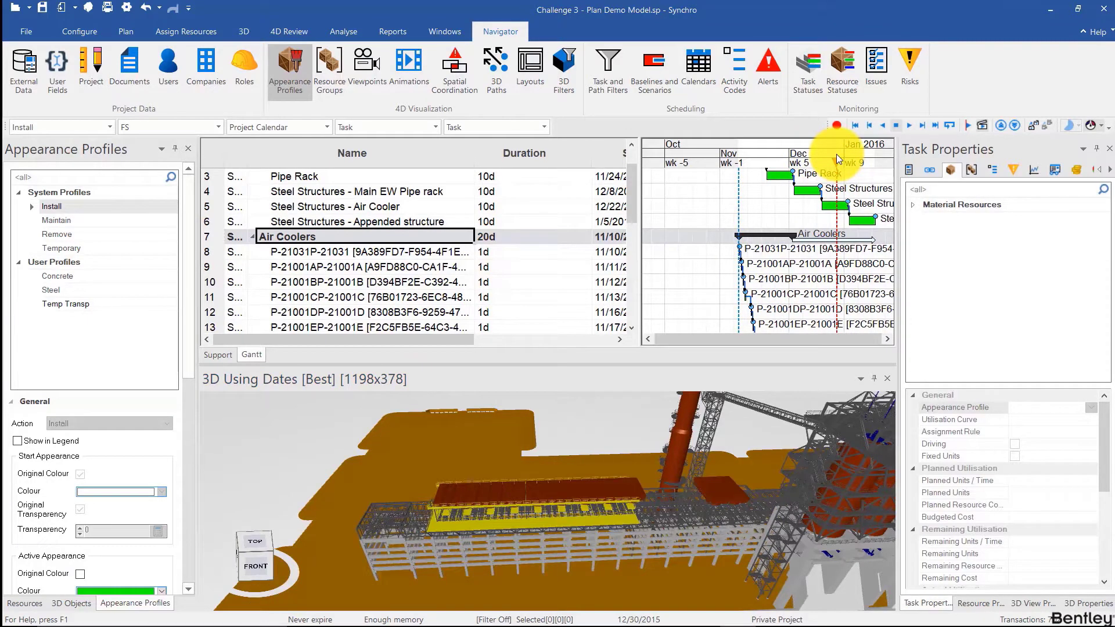
scroll(447, 530, up, 3)
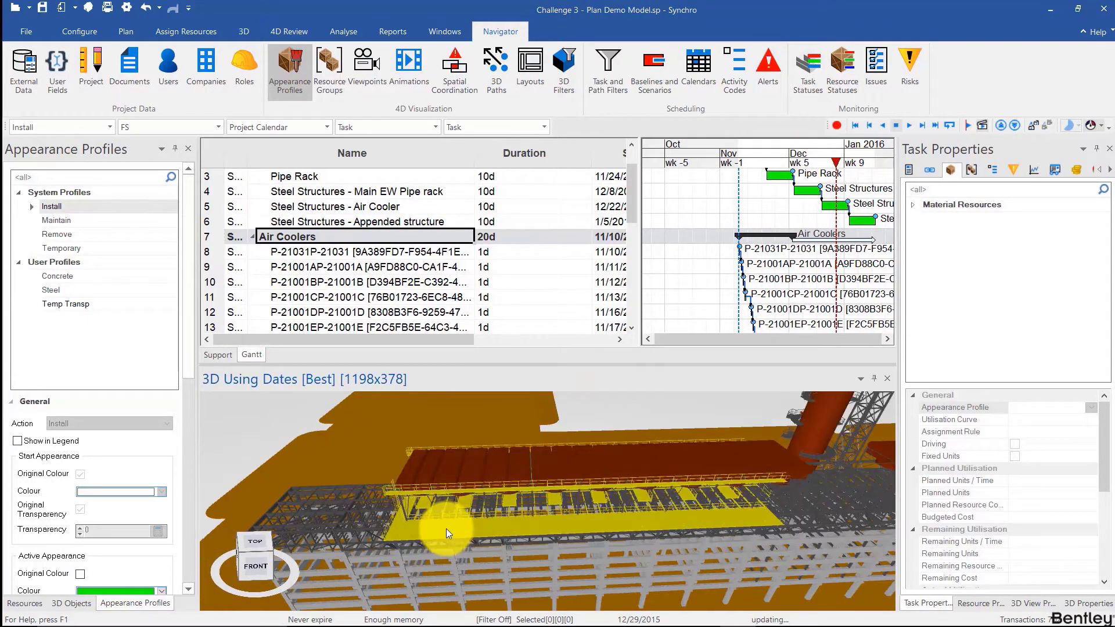
click(445, 528)
right_click(446, 528)
click(429, 529)
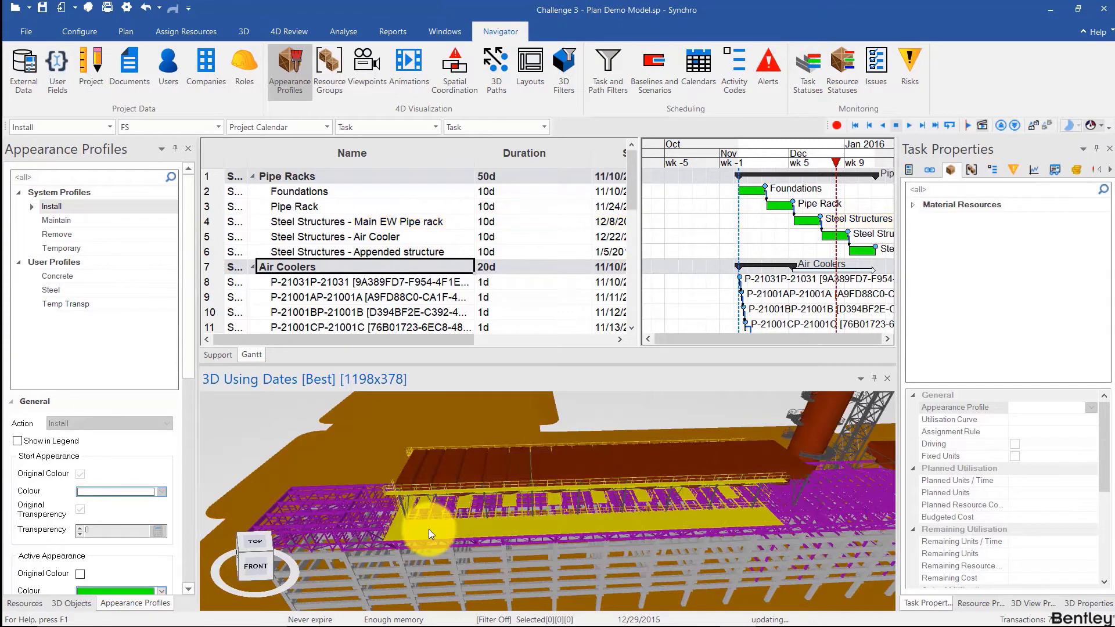
Step: Switch the selection mode from Task to Resource and pick the air cooler steel structure
click(436, 130)
click(418, 142)
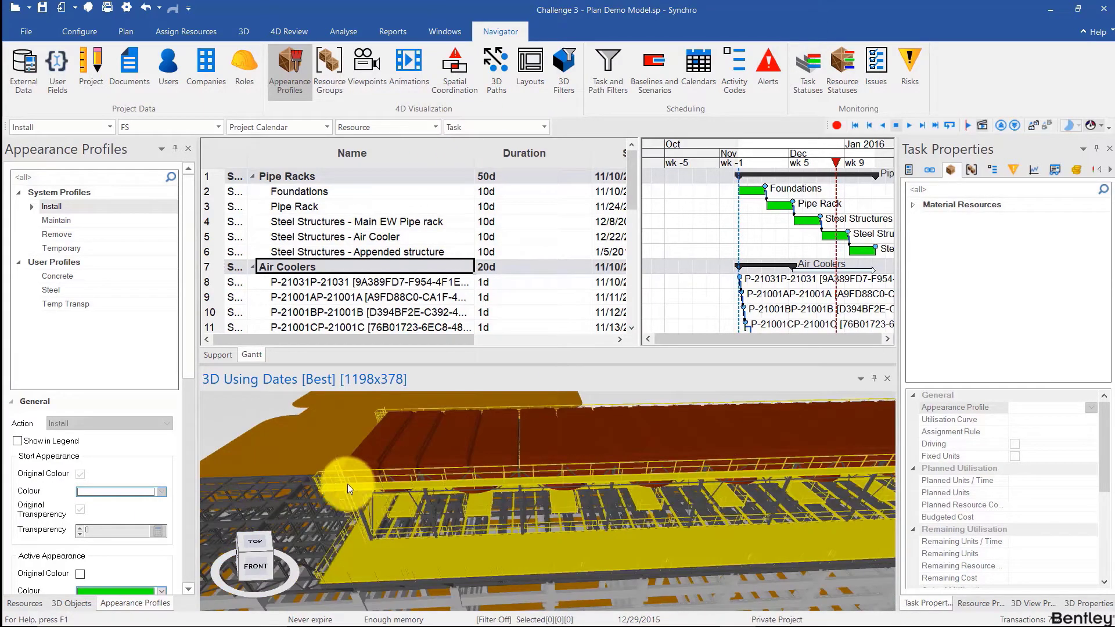
click(332, 481)
right_click(332, 481)
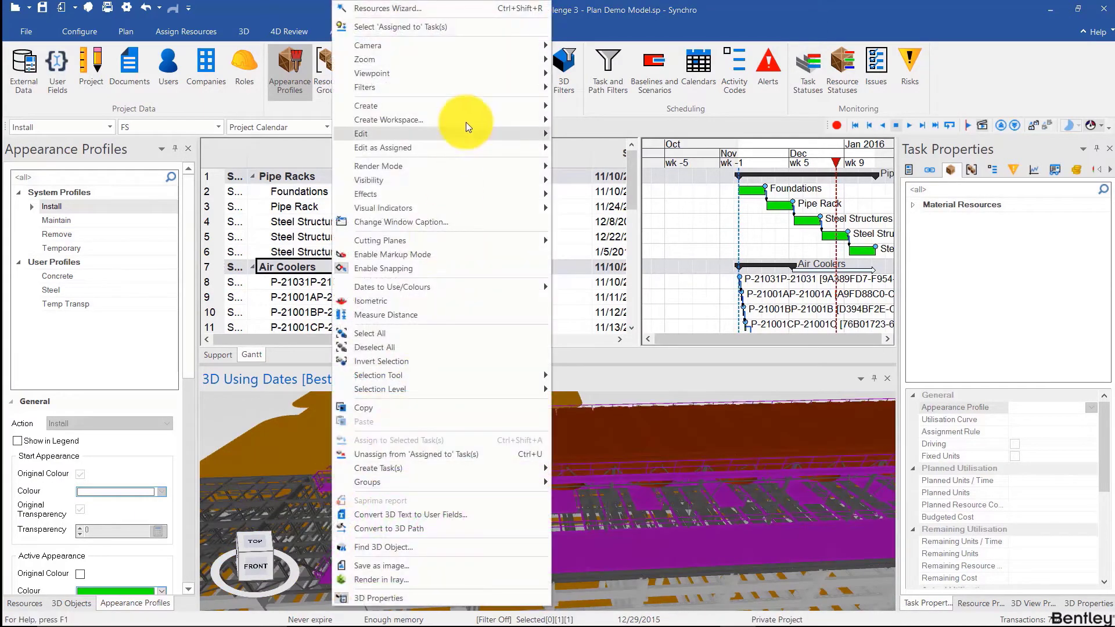
Step: Link the steel structure's assigned task with P-21031 and reschedule the plan
click(464, 30)
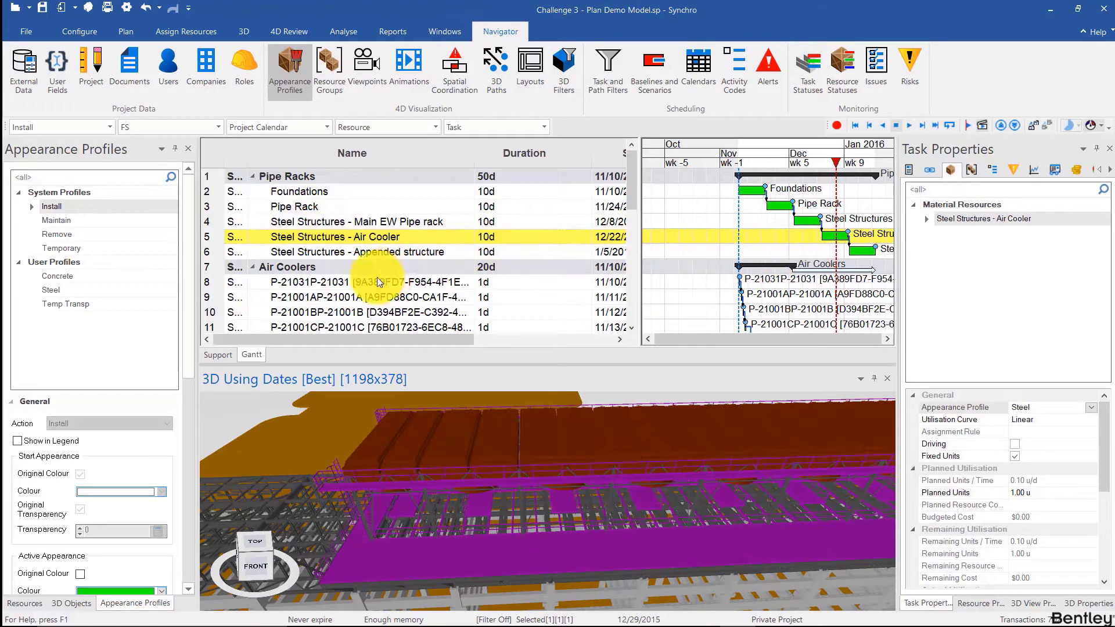
ctrl+click(358, 285)
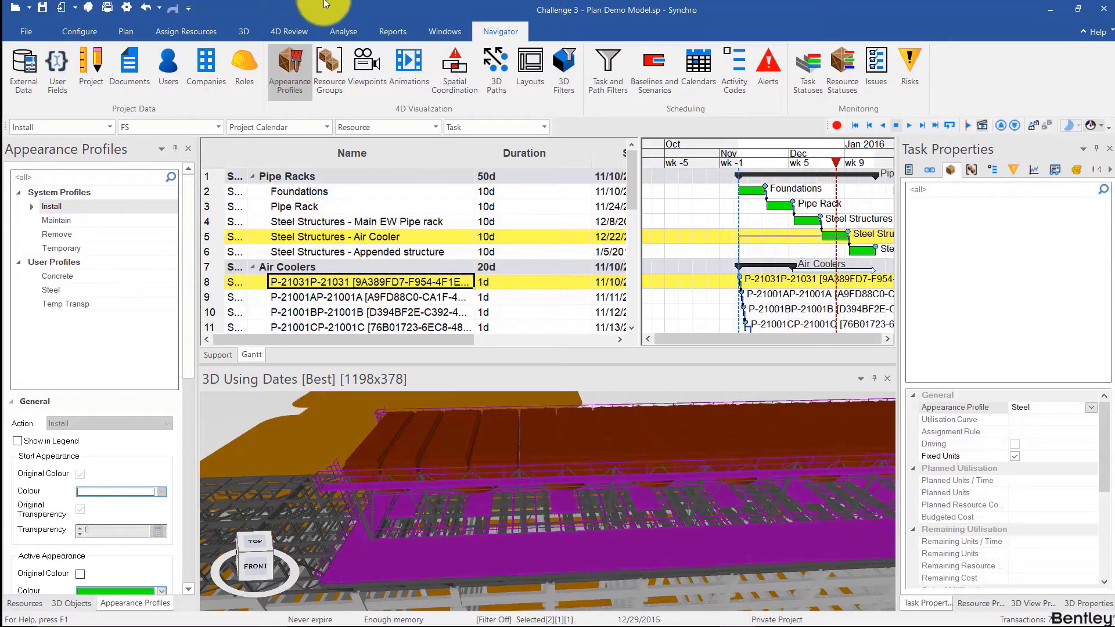
click(126, 31)
click(415, 71)
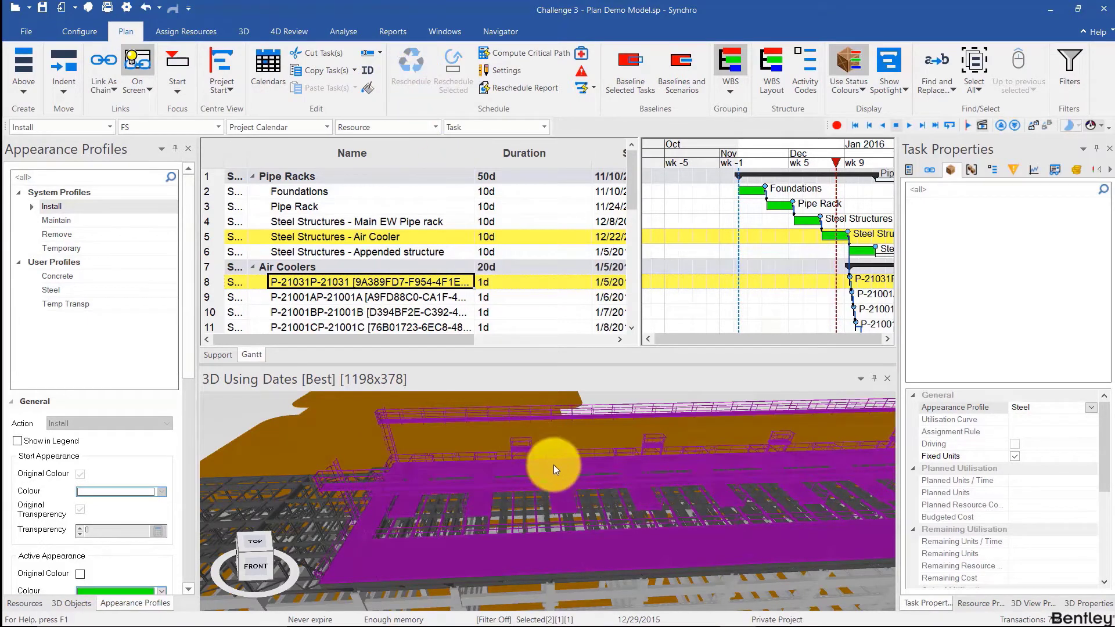
Step: Review the rescheduled build at 5 January 2016, then return the focus time to early November 2015
click(566, 562)
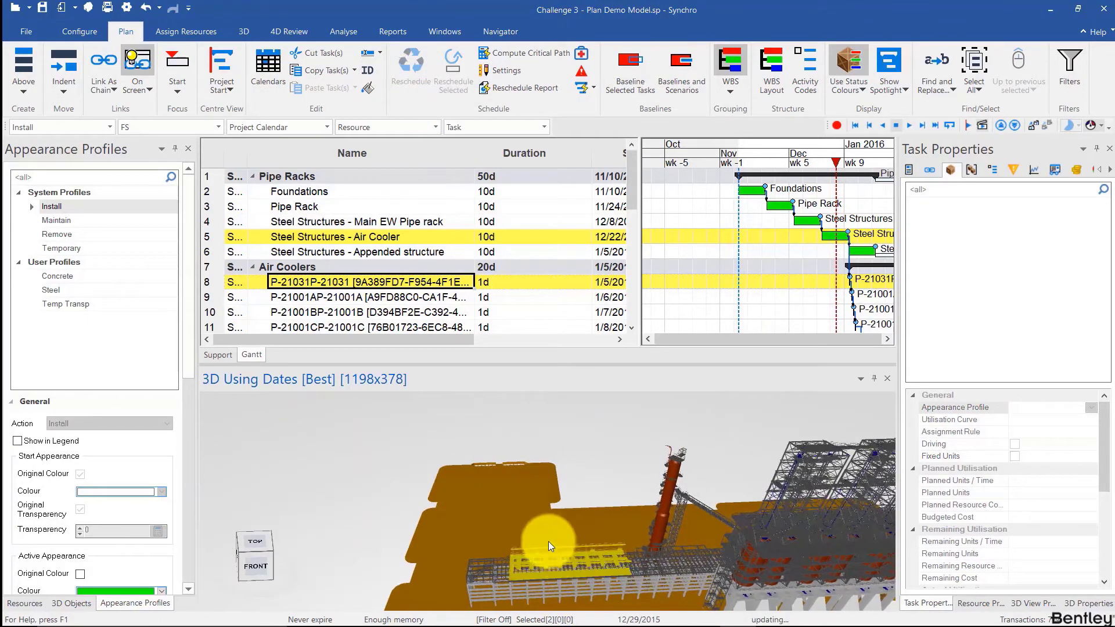
drag(548, 541, 560, 513)
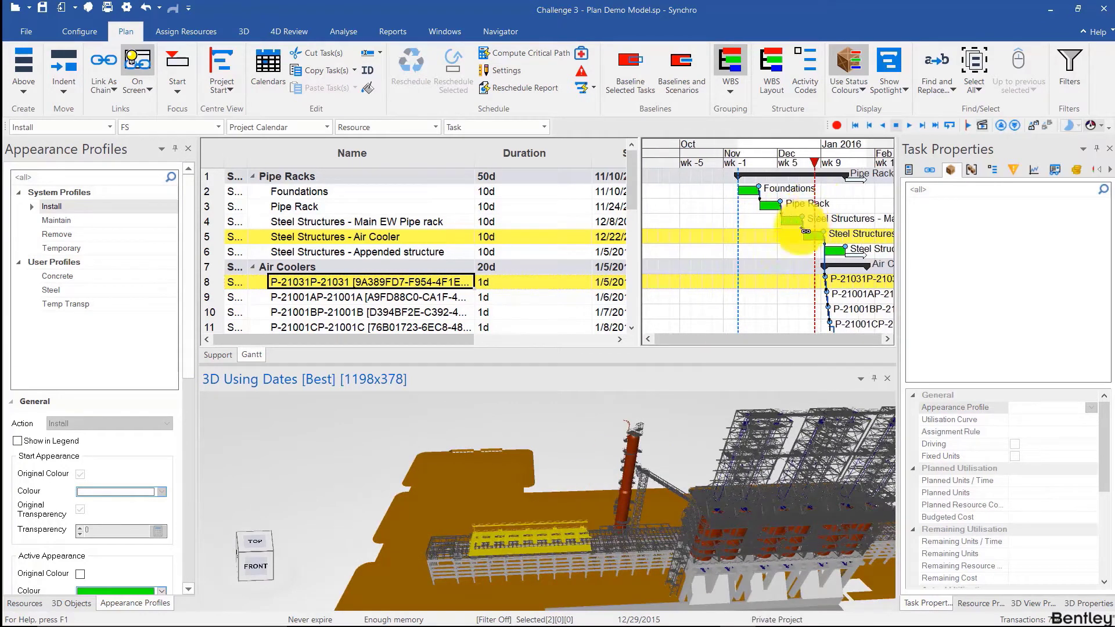
drag(734, 158, 765, 163)
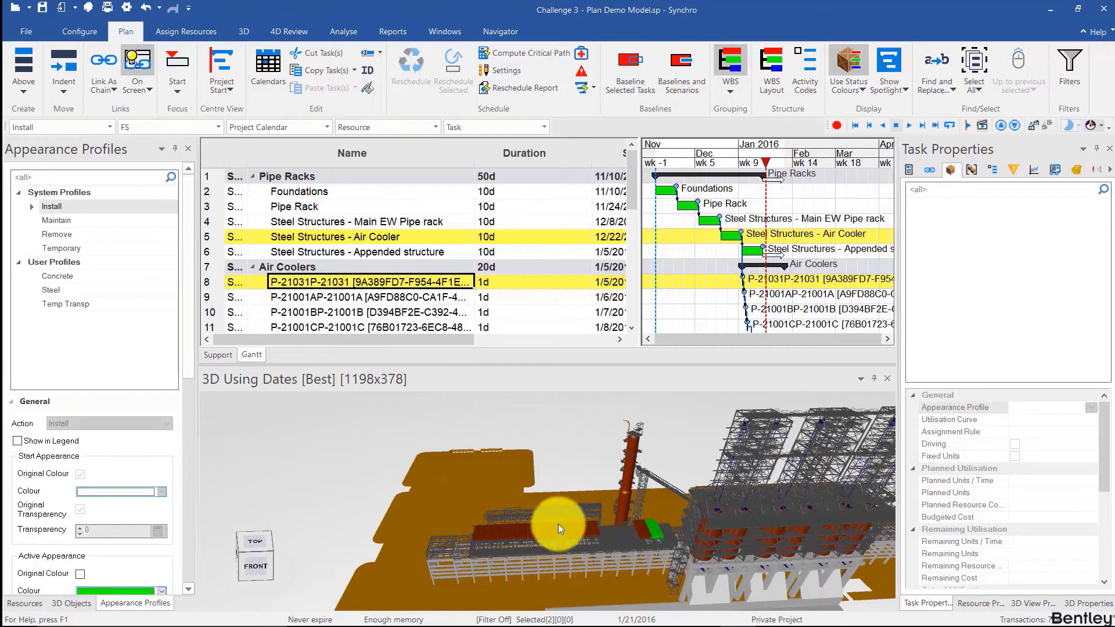
drag(562, 542, 539, 553)
mouse_move(766, 162)
mouse_down()
mouse_move(695, 168)
mouse_move(649, 157)
mouse_up()
mouse_move(546, 511)
mouse_down()
mouse_move(515, 496)
mouse_move(531, 530)
mouse_move(608, 528)
mouse_move(547, 516)
mouse_move(431, 530)
mouse_move(511, 523)
mouse_move(496, 519)
mouse_move(545, 526)
mouse_up()
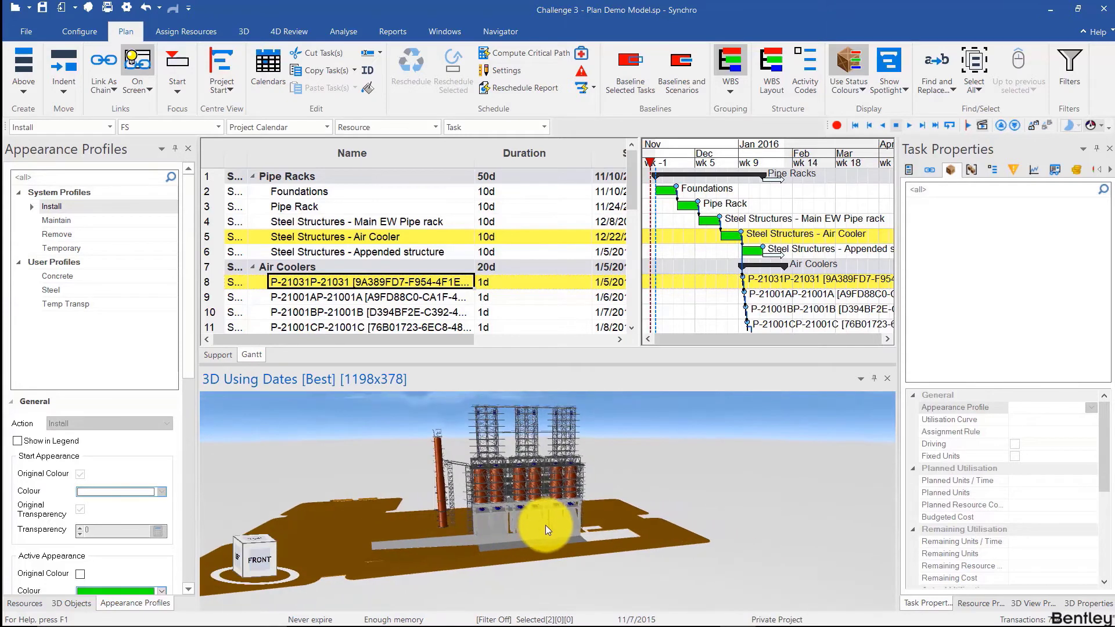
Step: Collapse Pipe Racks and Air Coolers and insert a task named Pipe Rack Package above them
click(251, 176)
click(251, 191)
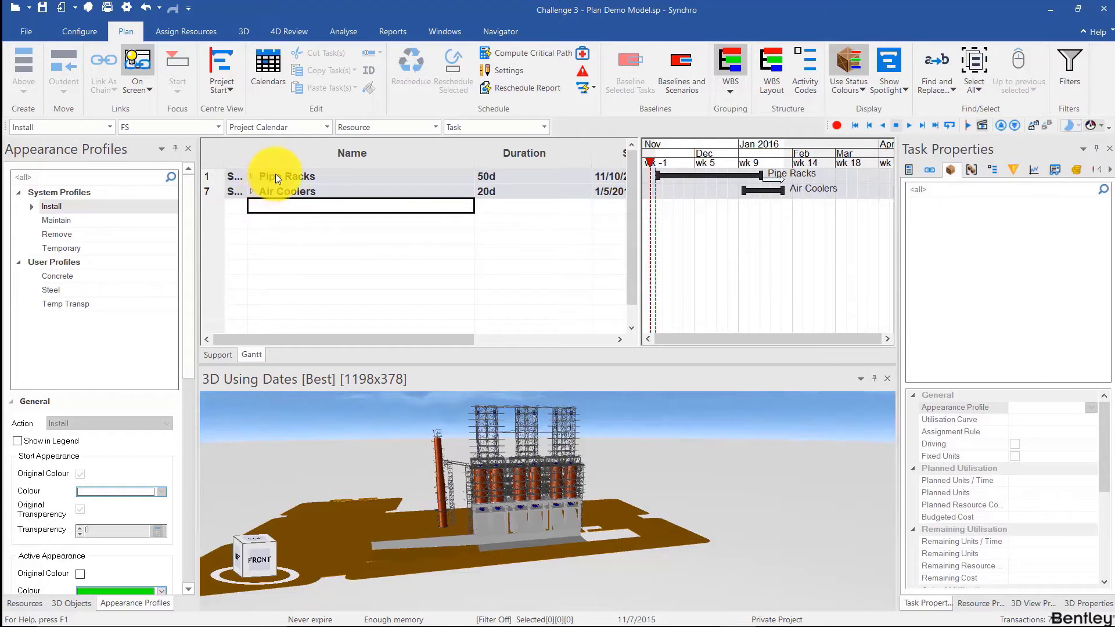
scroll(324, 291, down, 1)
scroll(307, 232, up, 1)
click(292, 175)
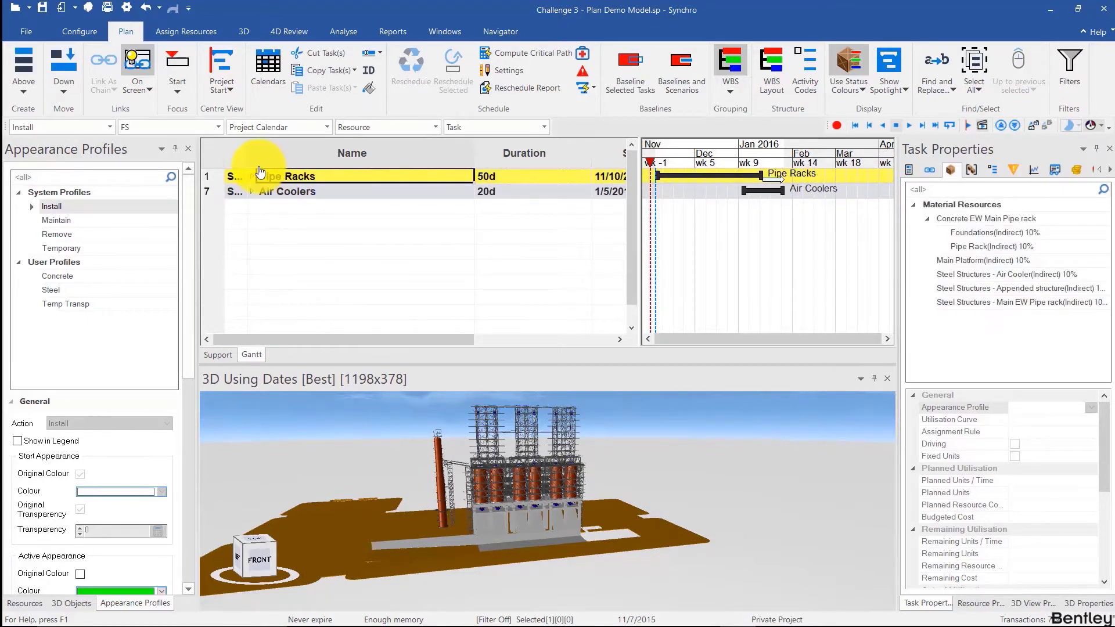
key(Insert)
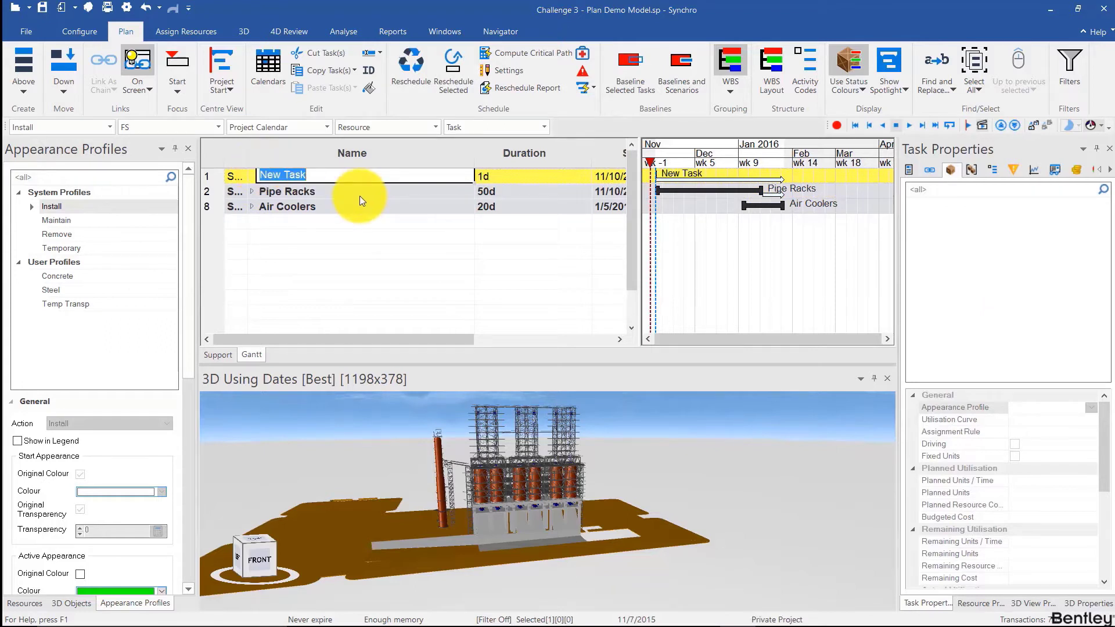
text(Pi)
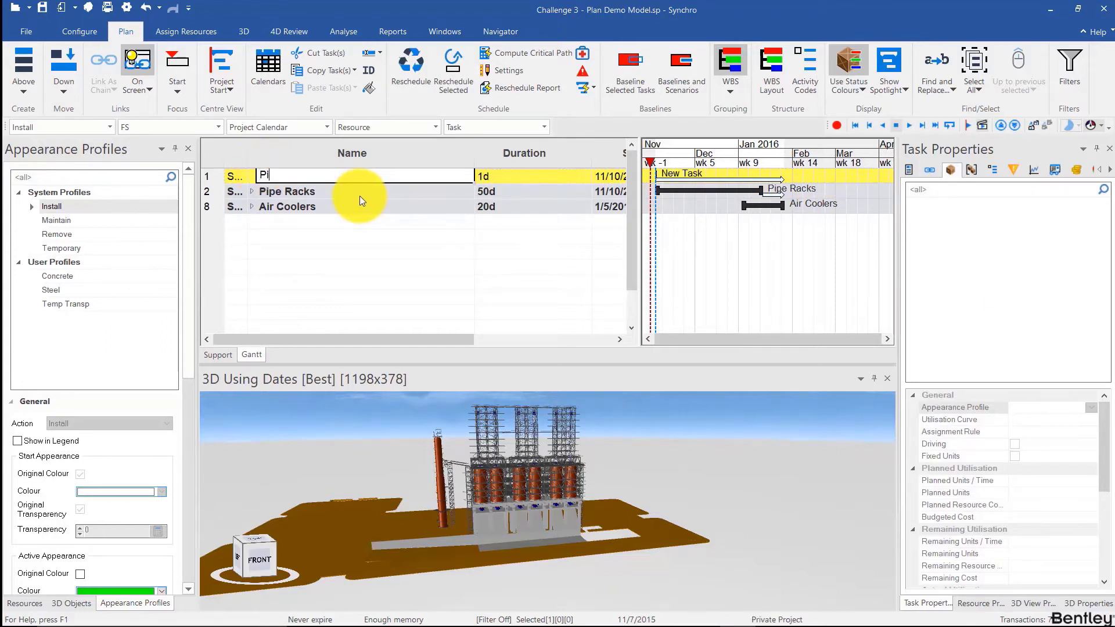
text(pe Rack Package)
key(Return)
Step: Indent Pipe Racks and Air Coolers under Pipe Rack Package
key(shift+Down)
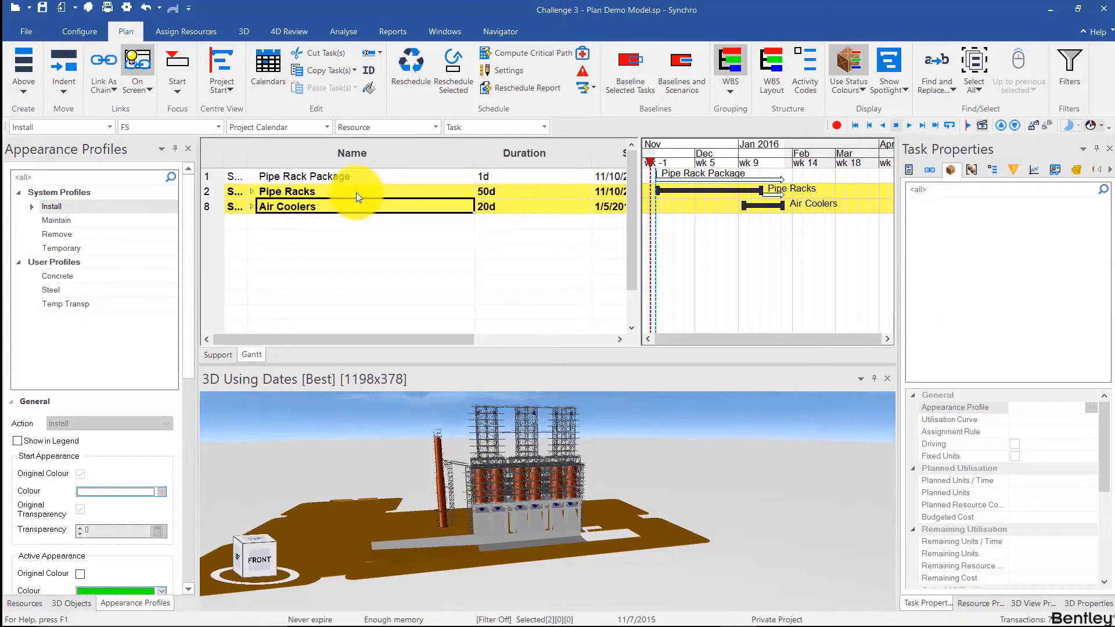
key(alt)
key(alt+shift+Right)
click(281, 227)
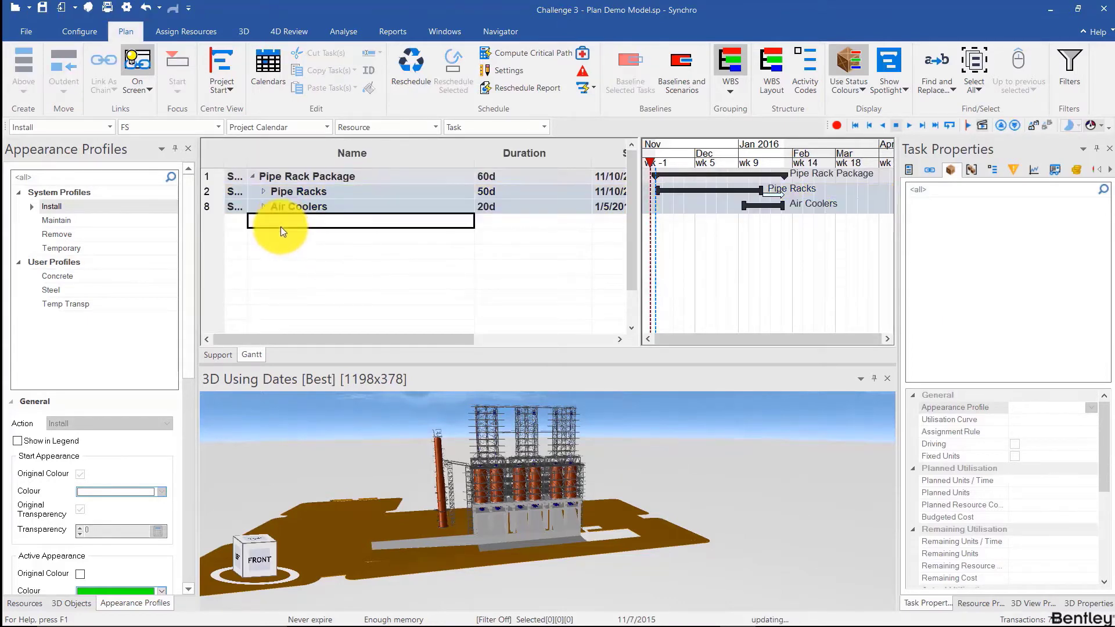
Step: Add a Main Structure task in the empty row below Air Coolers with a 50-day duration
drag(501, 503, 539, 508)
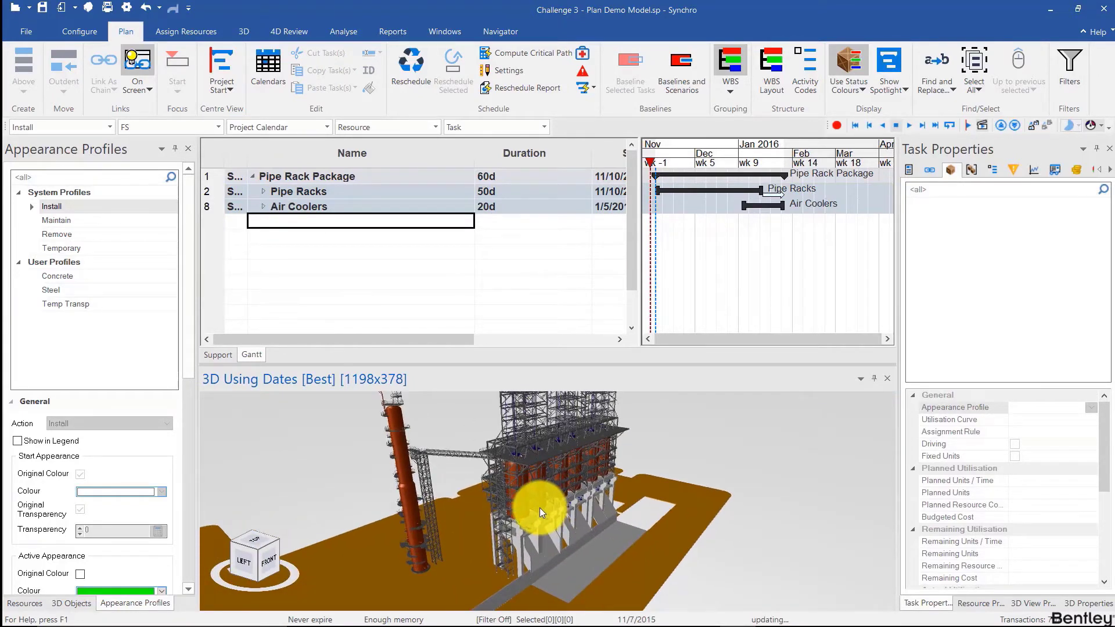
click(301, 224)
text(Main Structur)
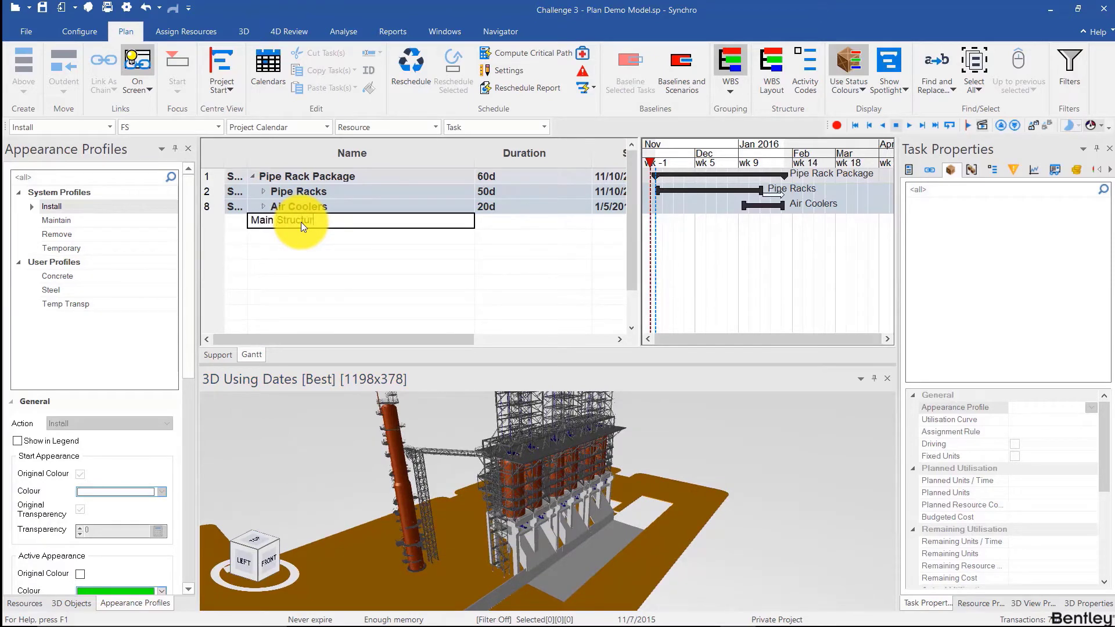
text(e)
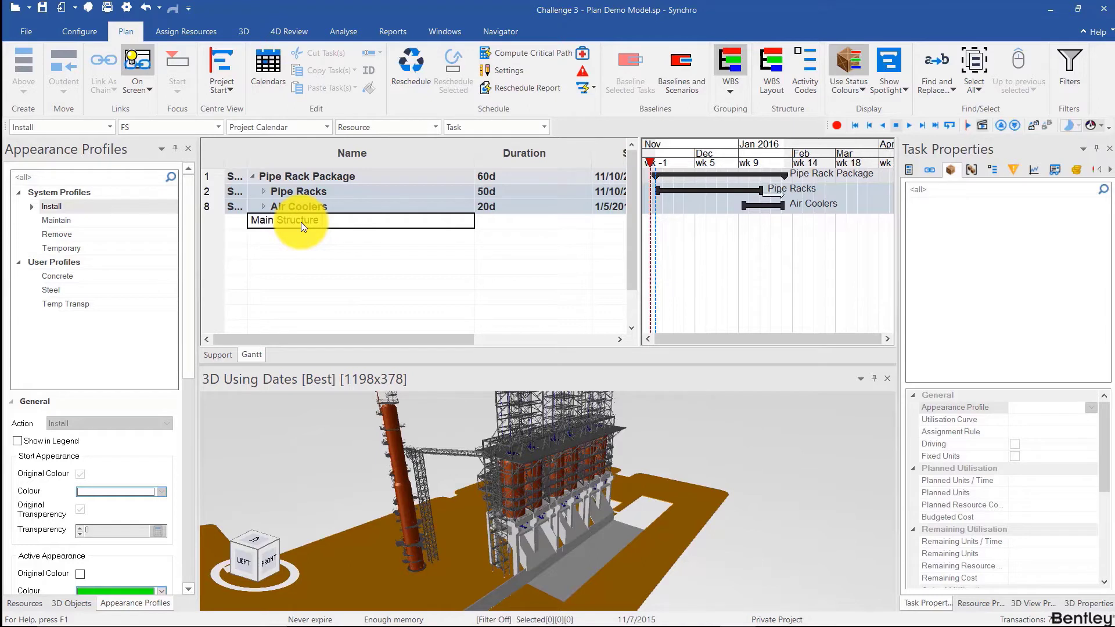
click(485, 225)
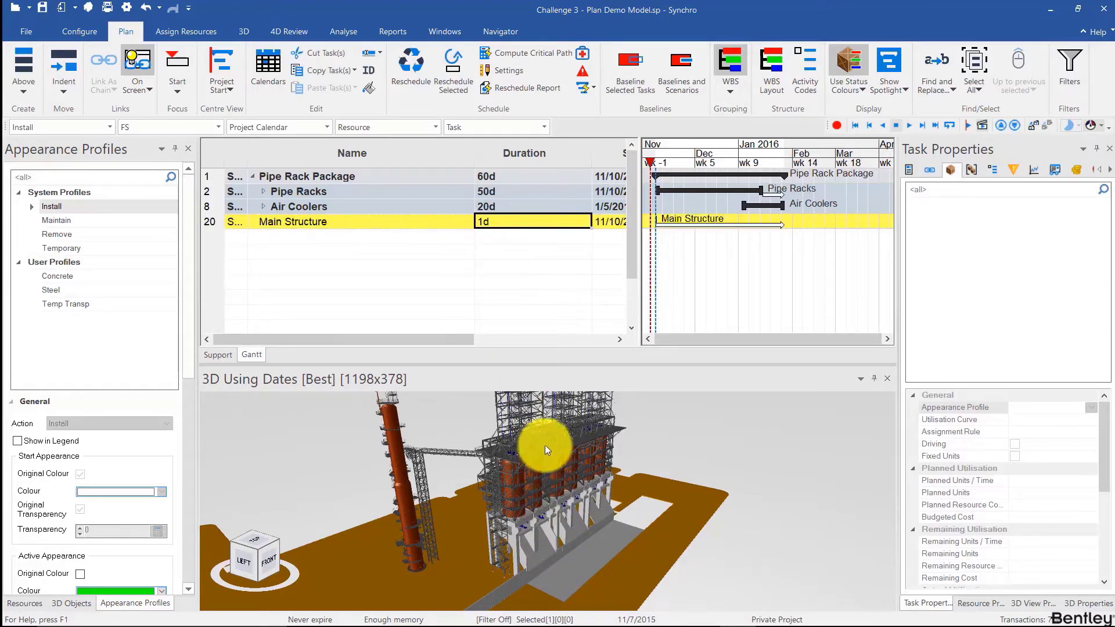
text(50)
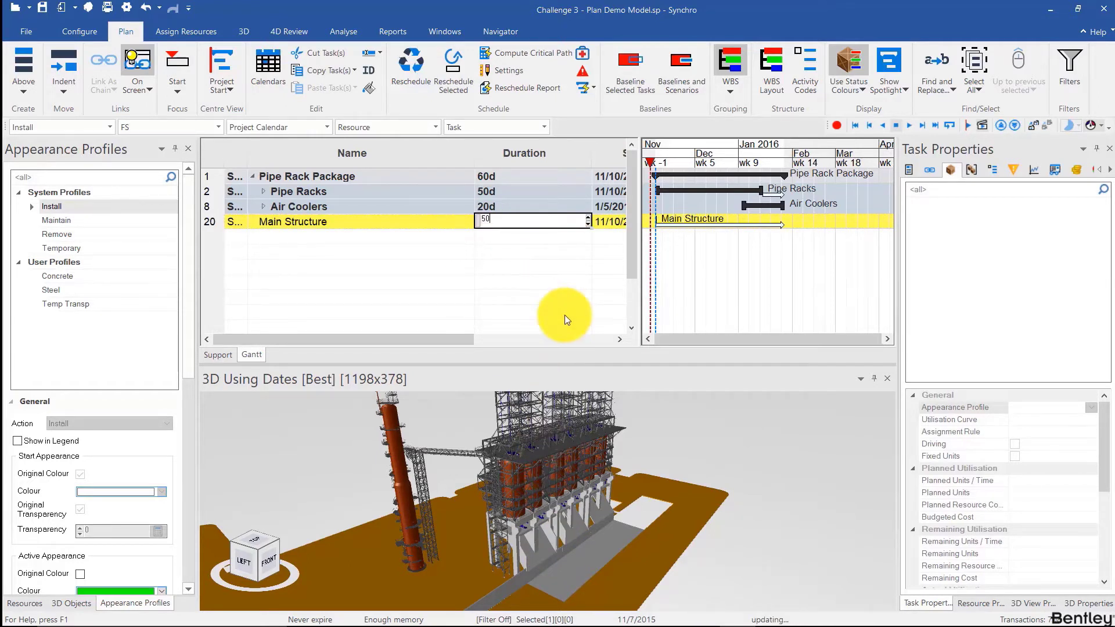
key(Return)
Step: Pick the Concrete appearance profile and select the first pipe rack structures in the model
drag(551, 543, 531, 514)
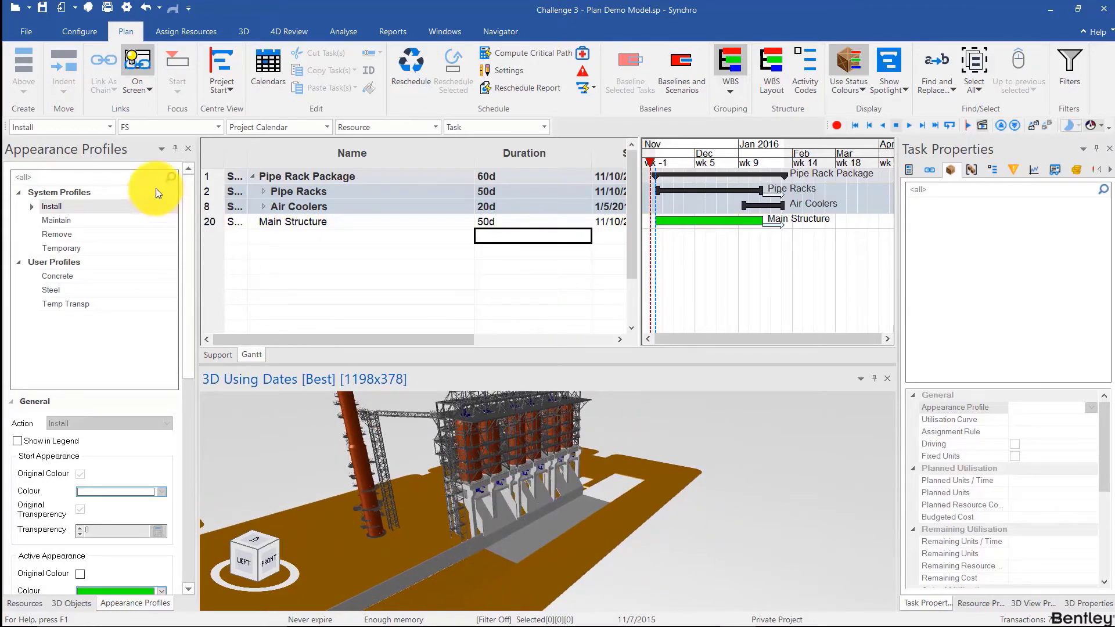
click(90, 132)
click(74, 143)
drag(388, 476, 483, 475)
drag(512, 542, 497, 515)
click(485, 571)
drag(490, 555, 452, 427)
mouse_move(495, 538)
mouse_down()
mouse_move(543, 611)
mouse_move(485, 481)
mouse_move(496, 481)
mouse_move(498, 543)
mouse_up()
click(496, 481)
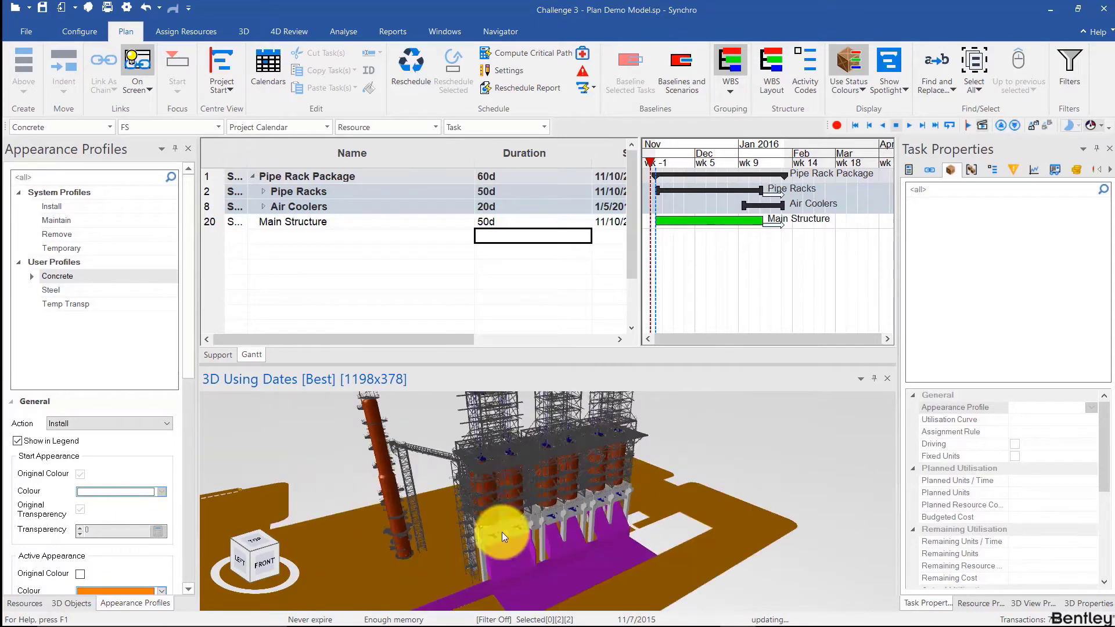
scroll(500, 503, up, 5)
ctrl+click(503, 514)
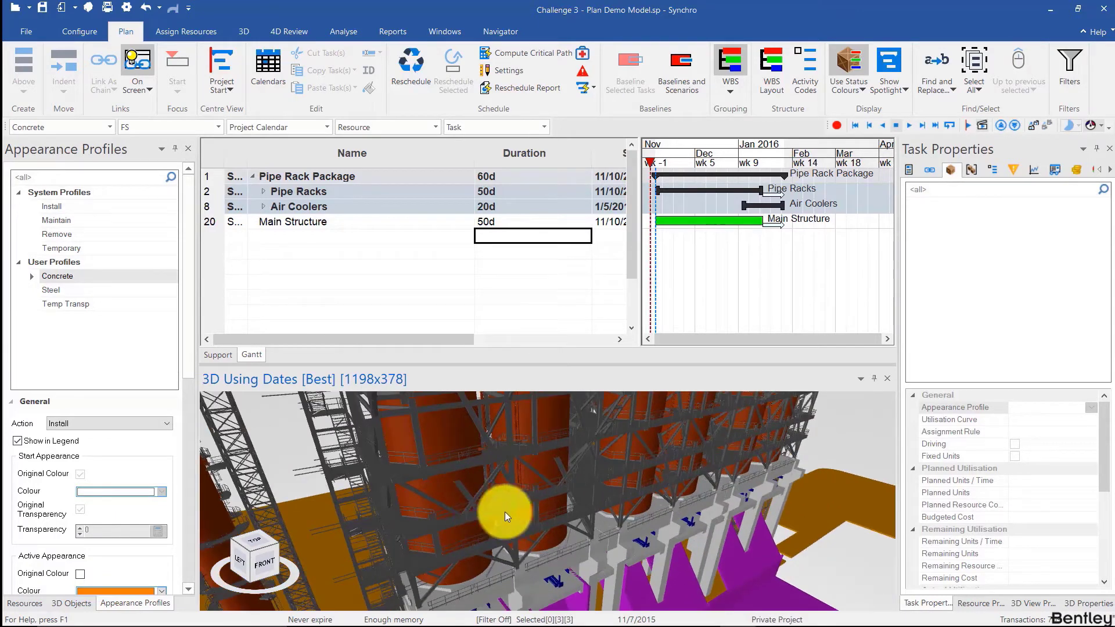
Step: Add the stair tower and further rack deck pieces to the selection
drag(545, 499, 457, 475)
ctrl+click(470, 436)
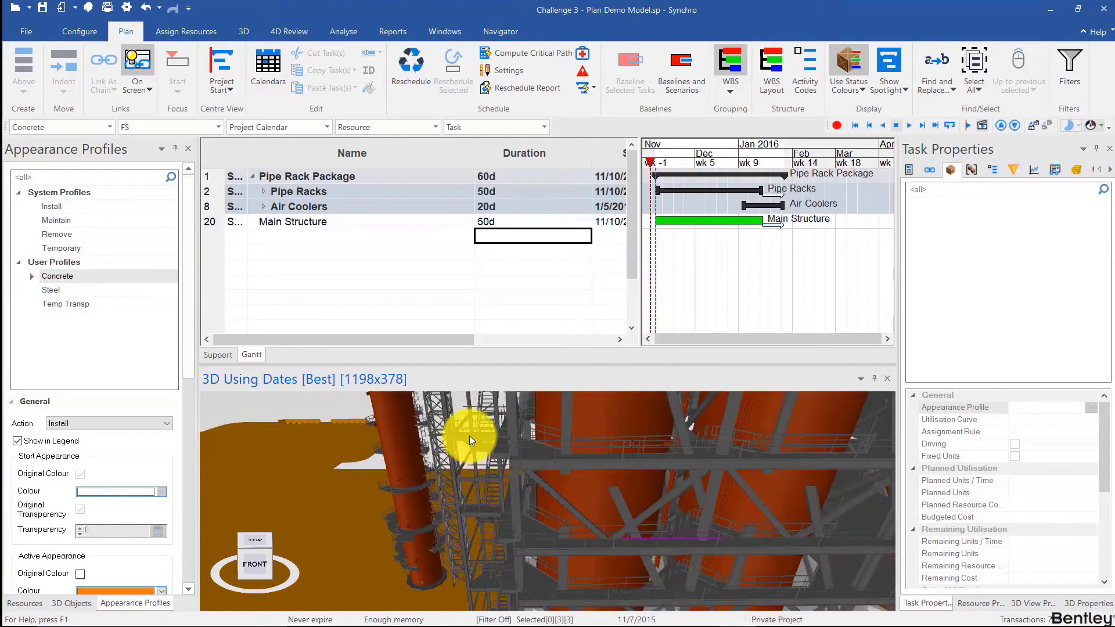
drag(579, 478, 603, 489)
ctrl+click(644, 484)
ctrl+click(607, 485)
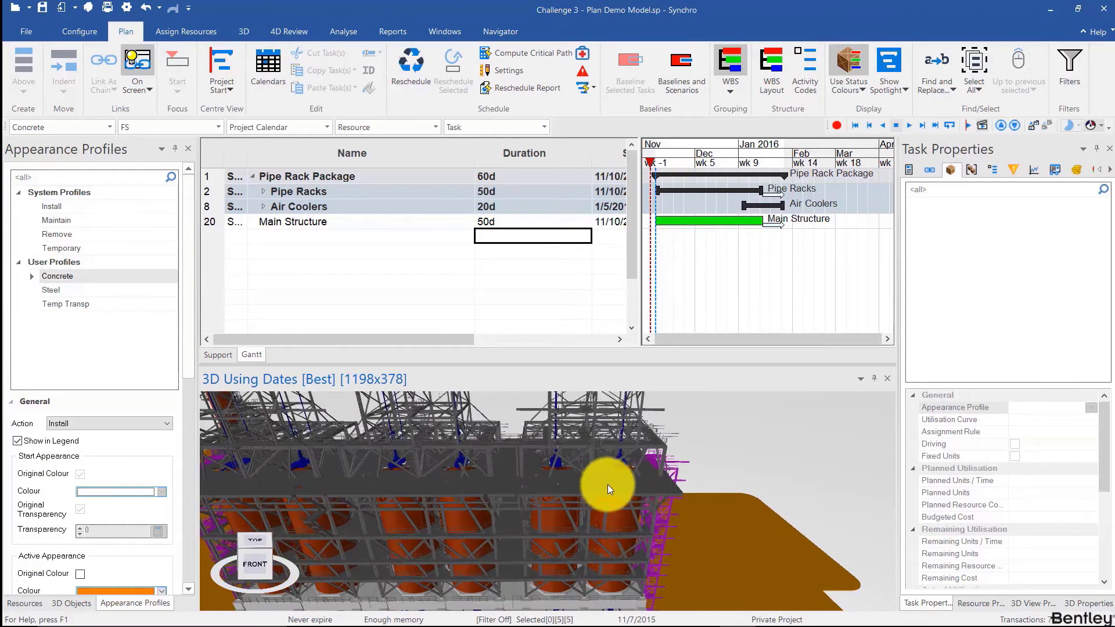
drag(607, 491, 590, 498)
drag(522, 485, 455, 494)
scroll(401, 495, up, 3)
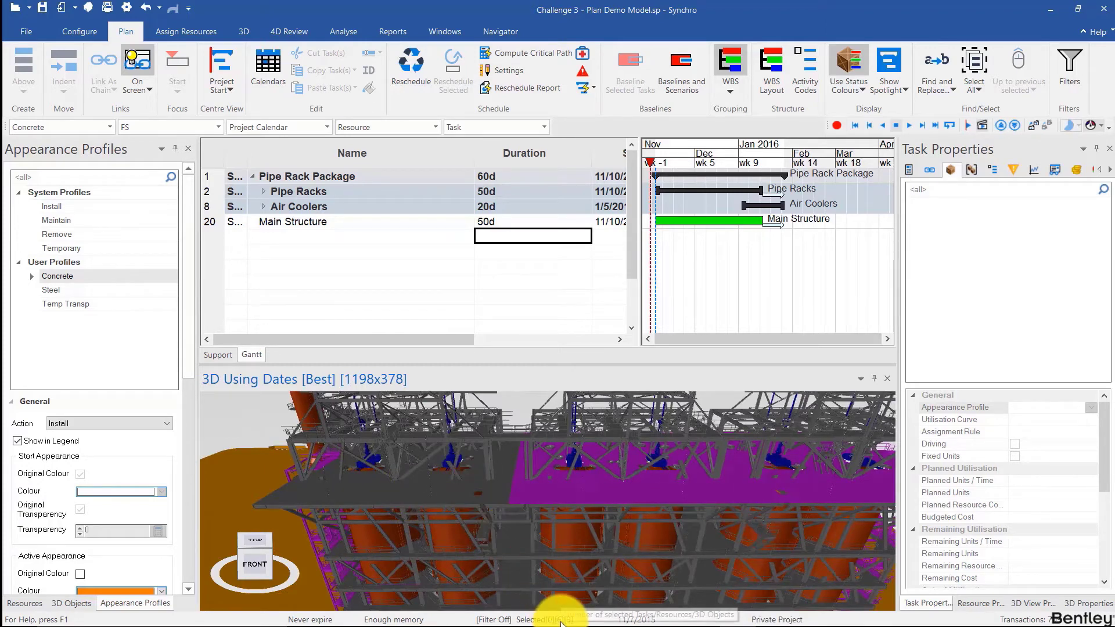
scroll(612, 491, down, 5)
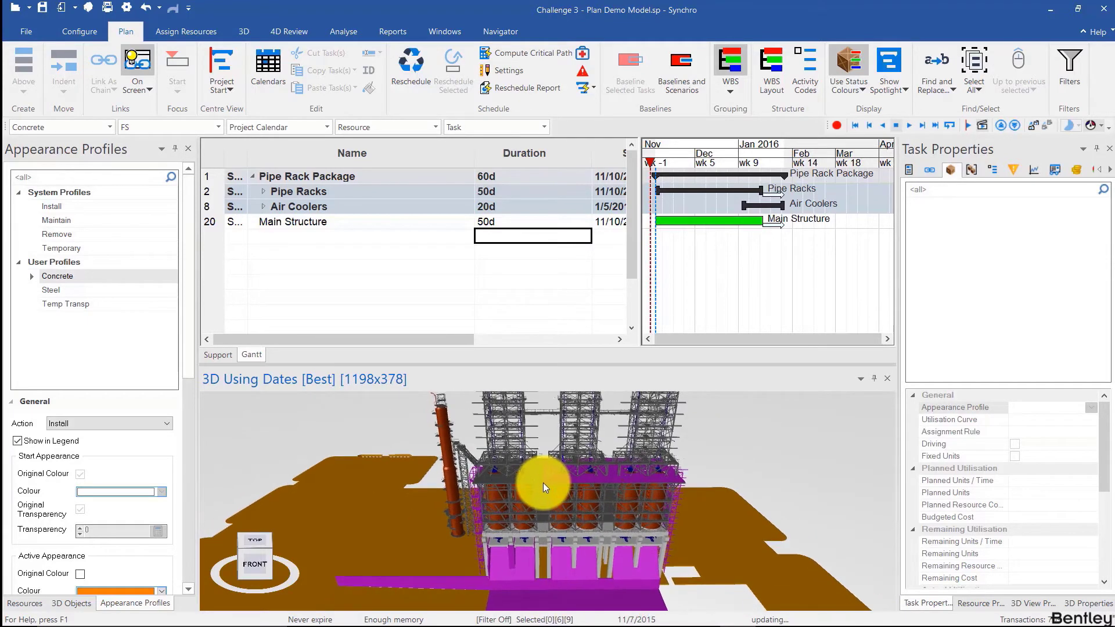
scroll(649, 446, up, 5)
scroll(697, 425, up, 2)
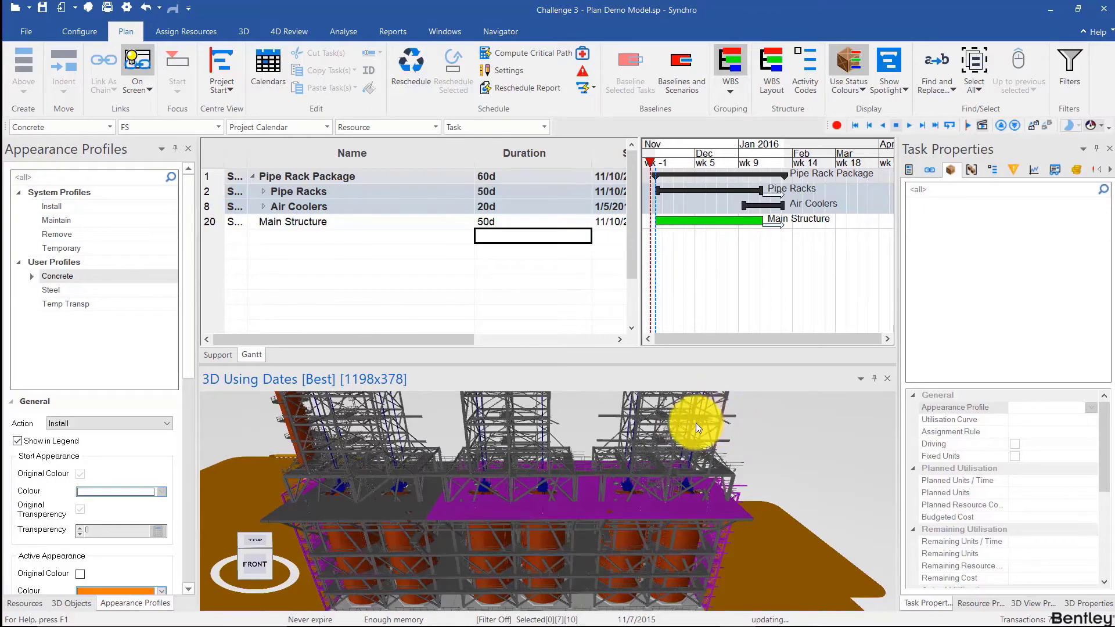
scroll(703, 423, up, 3)
scroll(573, 443, up, 4)
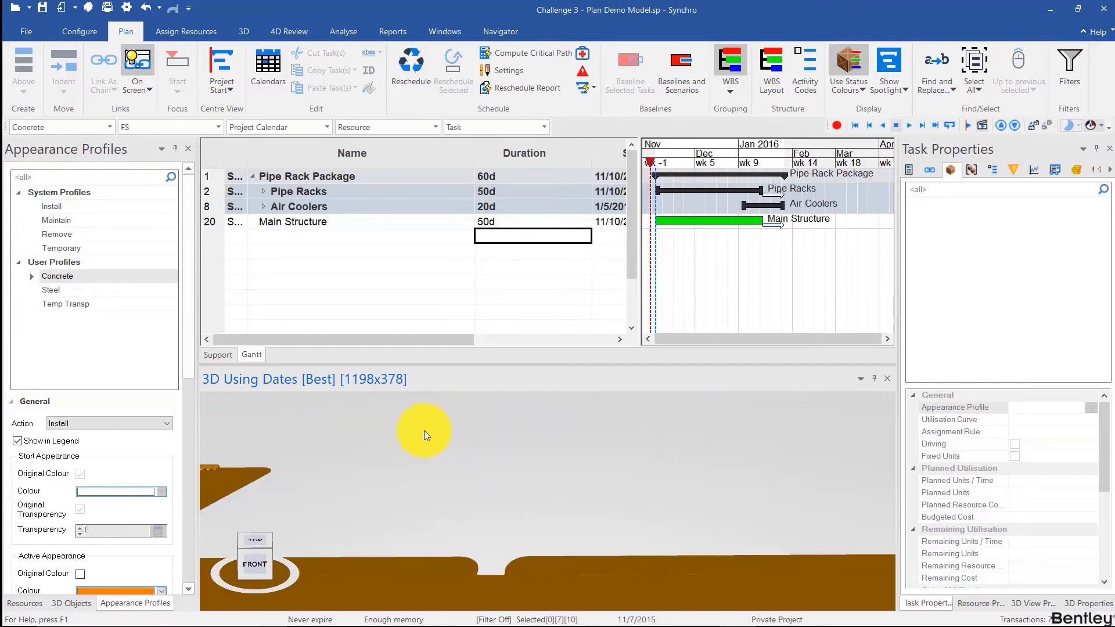
scroll(477, 501, up, 4)
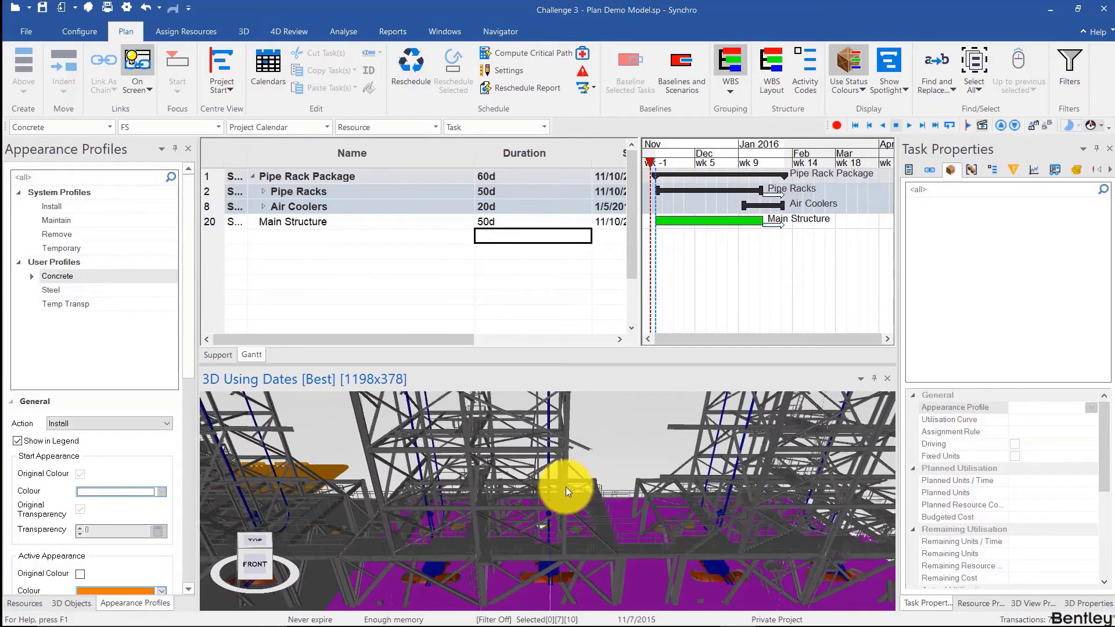
mouse_move(423, 476)
mouse_down()
mouse_move(519, 481)
mouse_move(328, 418)
mouse_move(330, 459)
mouse_move(314, 469)
mouse_move(428, 473)
mouse_up()
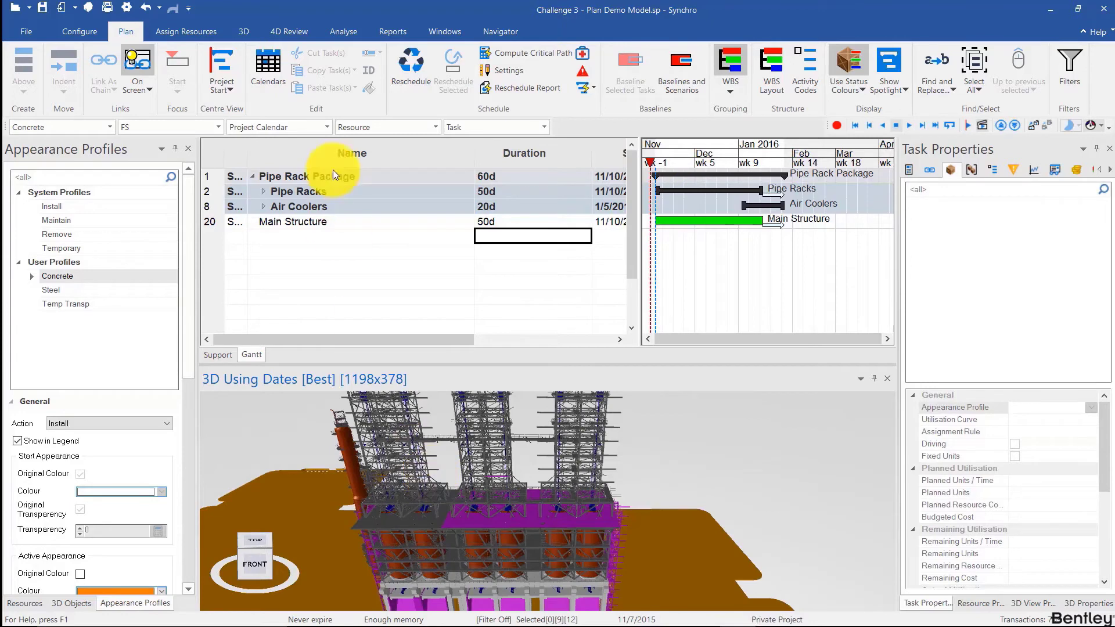
Step: Generate one 5-day subtask per selected resource under Main Structure, starting with Module 1 (a) Foundations
click(322, 226)
right_click(446, 462)
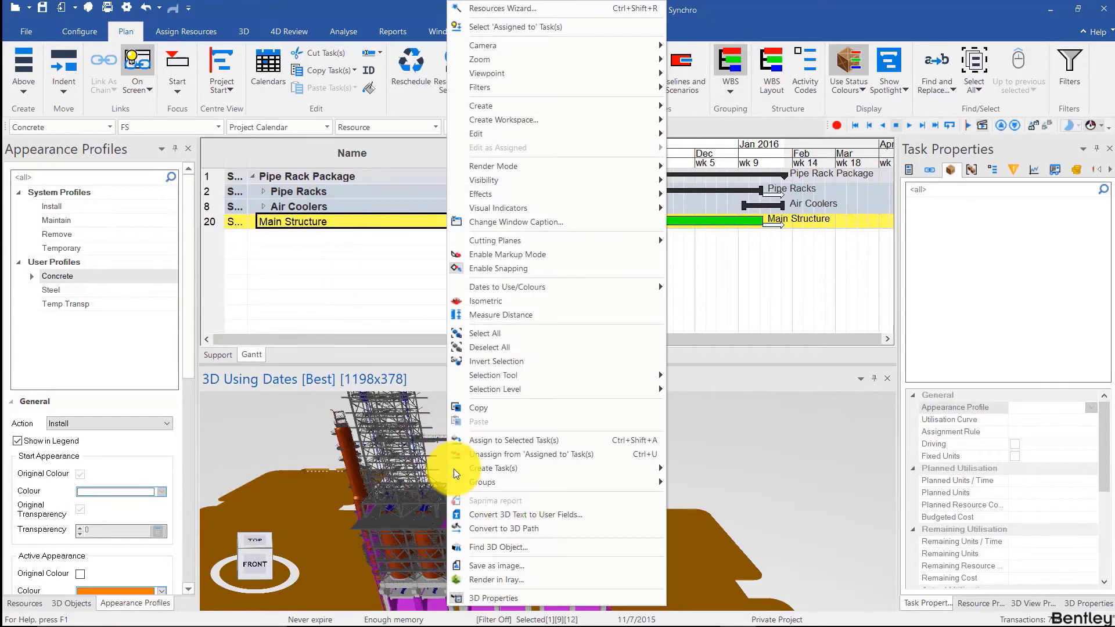
mouse_move(562, 469)
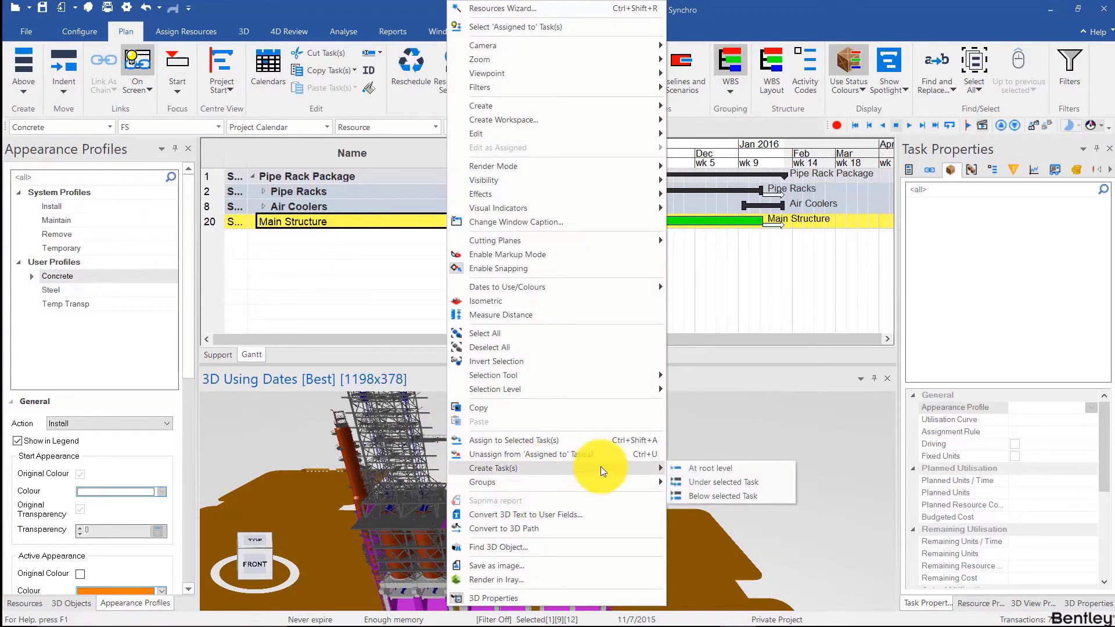
click(699, 483)
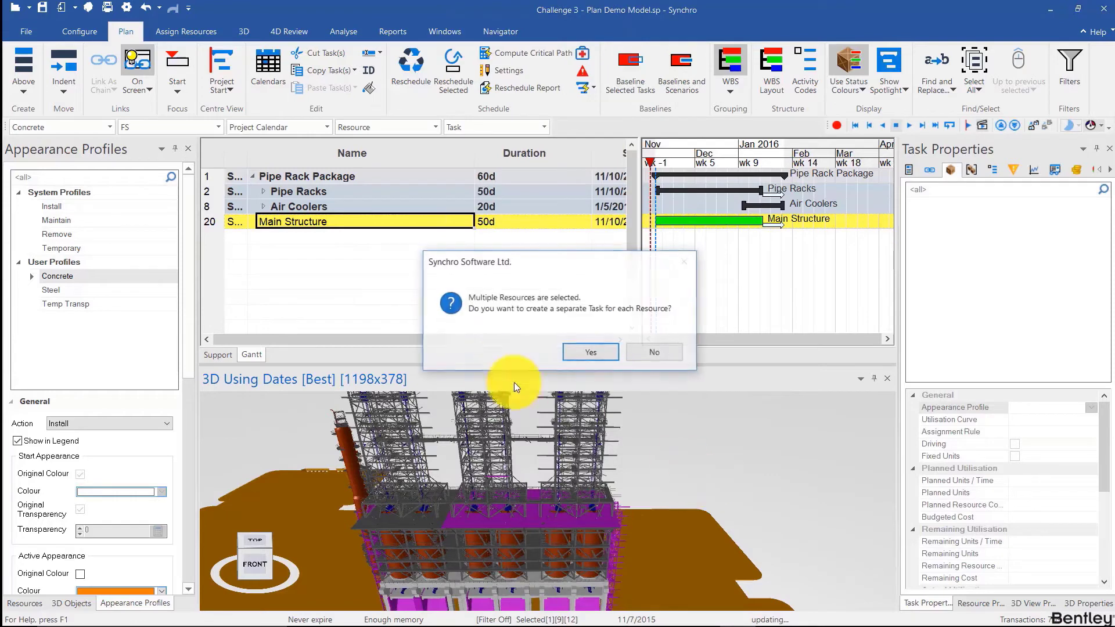
click(587, 355)
drag(489, 535, 668, 497)
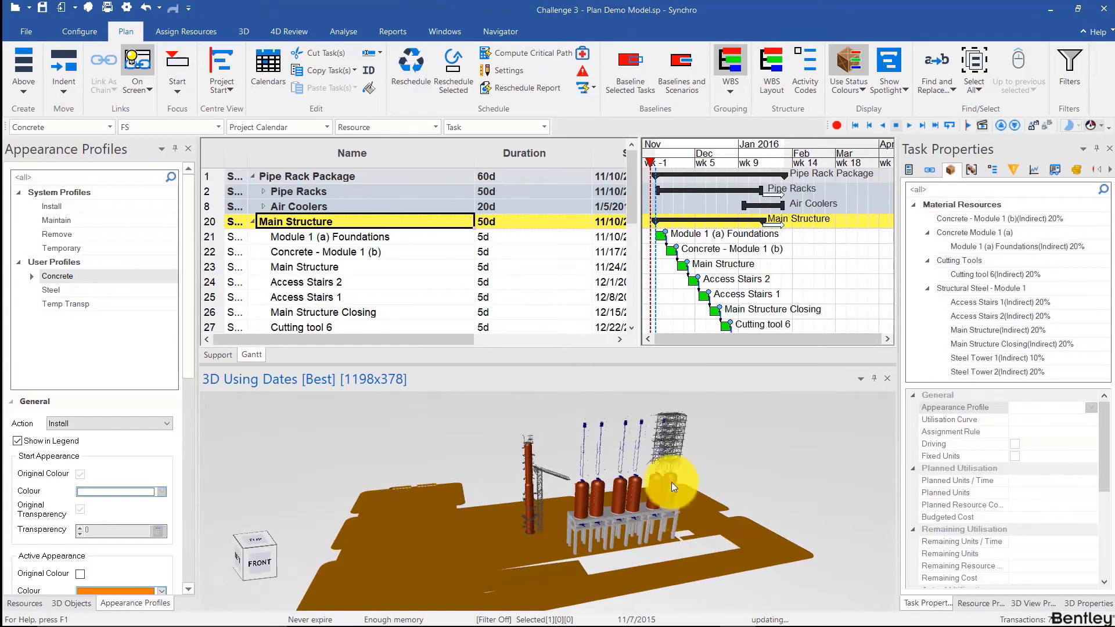
Step: Move the time-now date back to 11/14/2015
drag(653, 156, 778, 166)
mouse_move(672, 421)
mouse_down()
mouse_move(621, 464)
mouse_move(609, 490)
mouse_move(564, 485)
mouse_up()
click(810, 213)
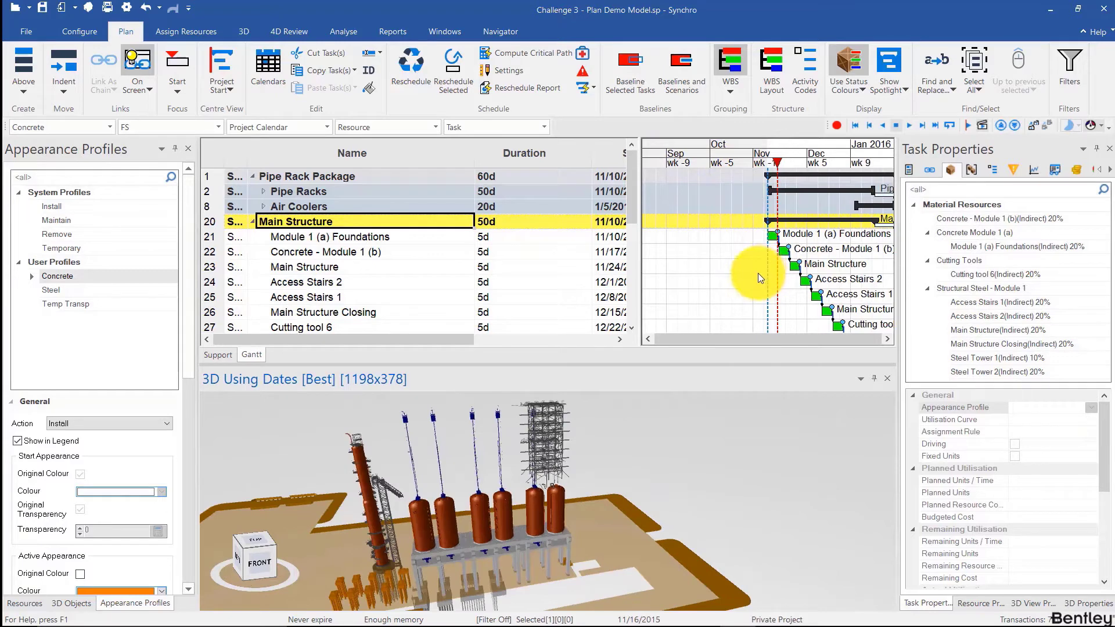
drag(758, 273, 704, 273)
drag(720, 154, 731, 161)
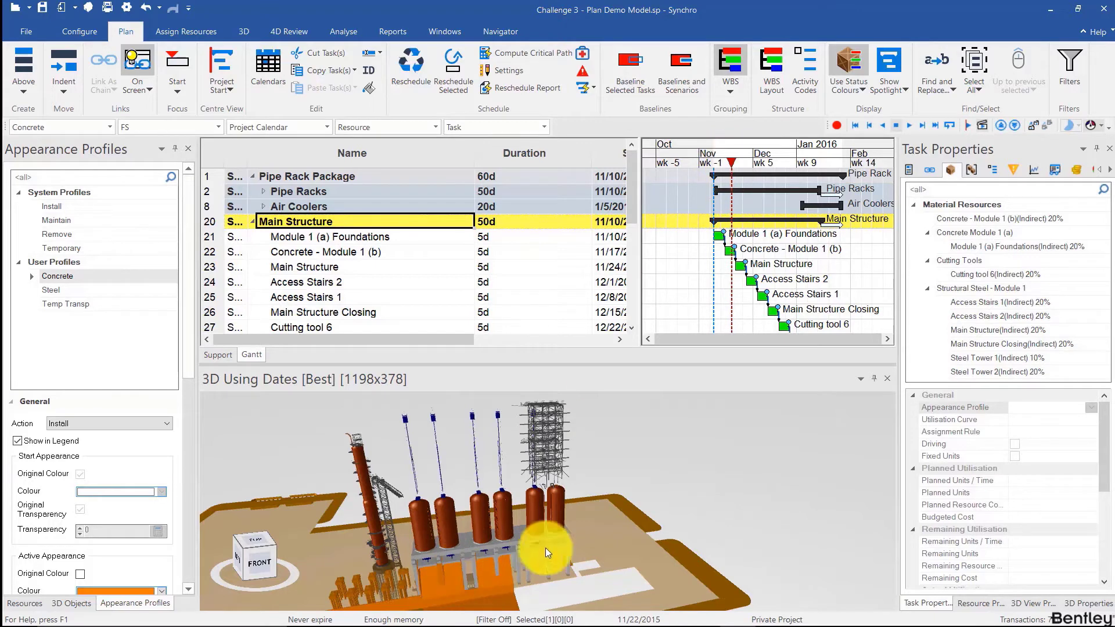
scroll(514, 570, up, 6)
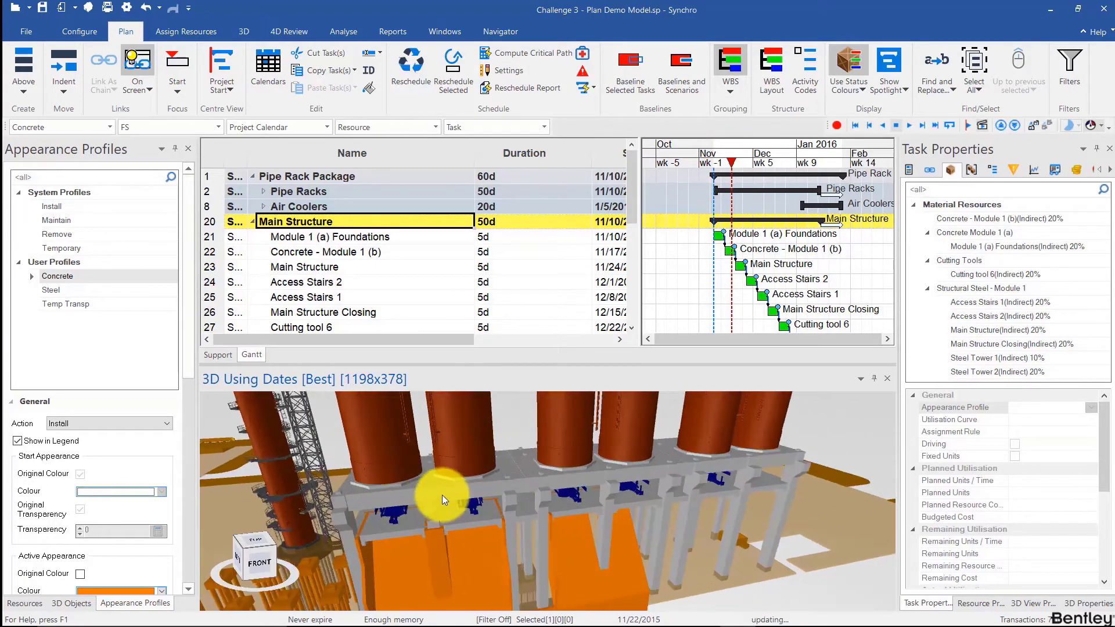
Step: Assign the steel frame under the tanks to Concrete - Module 1 (b), then advance time to late November
click(432, 491)
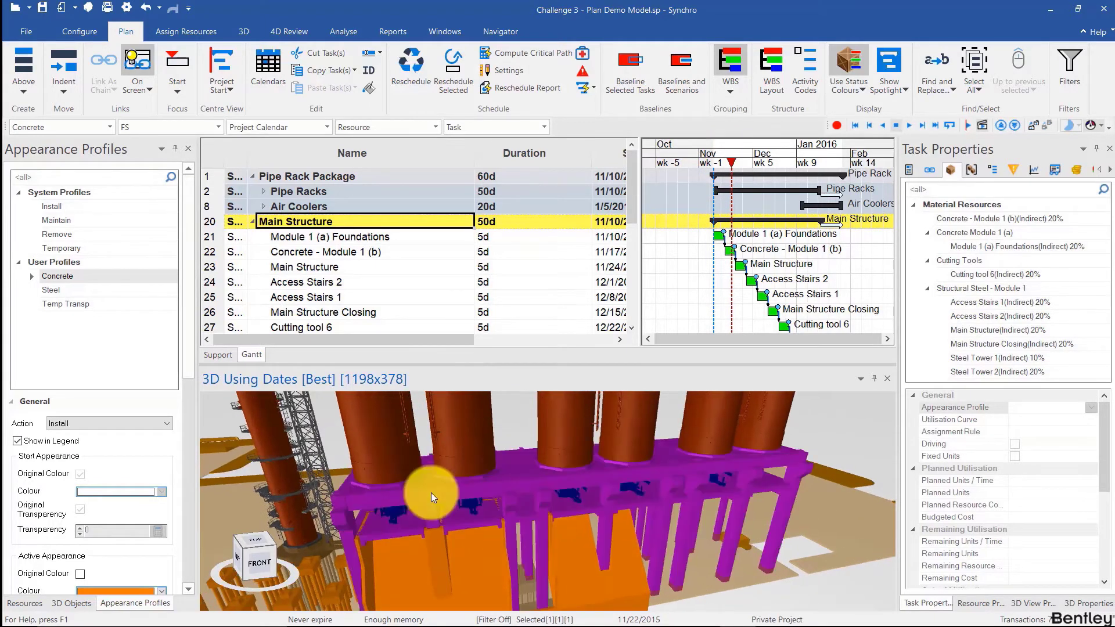
click(370, 253)
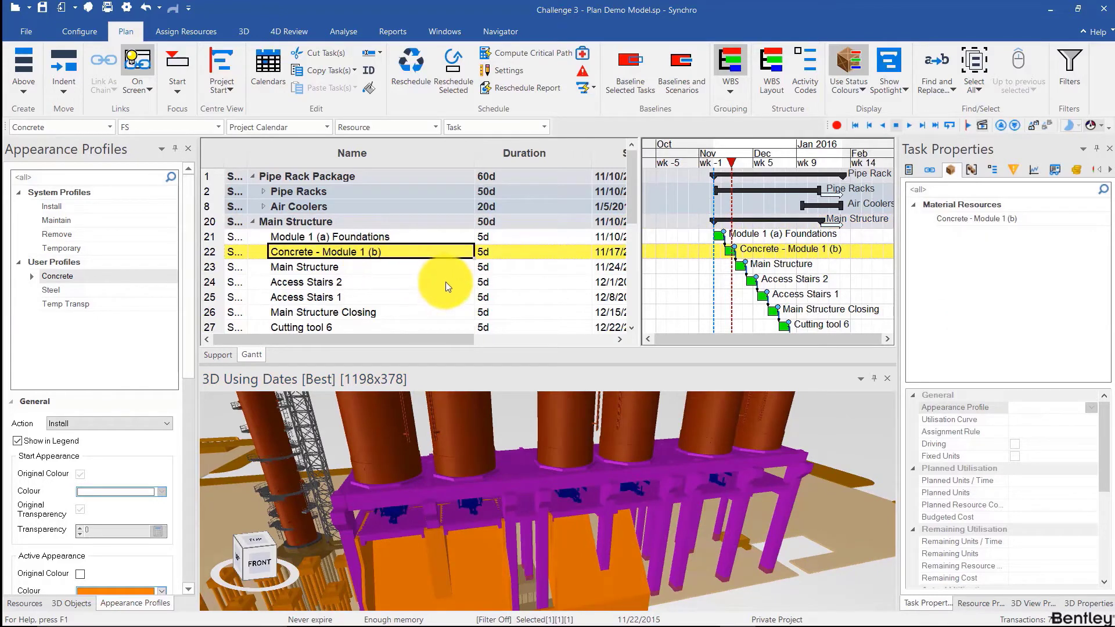
key(ctrl+shift+a)
drag(634, 477, 633, 515)
mouse_move(647, 470)
mouse_down()
mouse_move(647, 487)
mouse_move(642, 459)
mouse_move(615, 506)
mouse_move(568, 501)
mouse_move(581, 494)
mouse_up()
click(725, 161)
drag(730, 160, 743, 164)
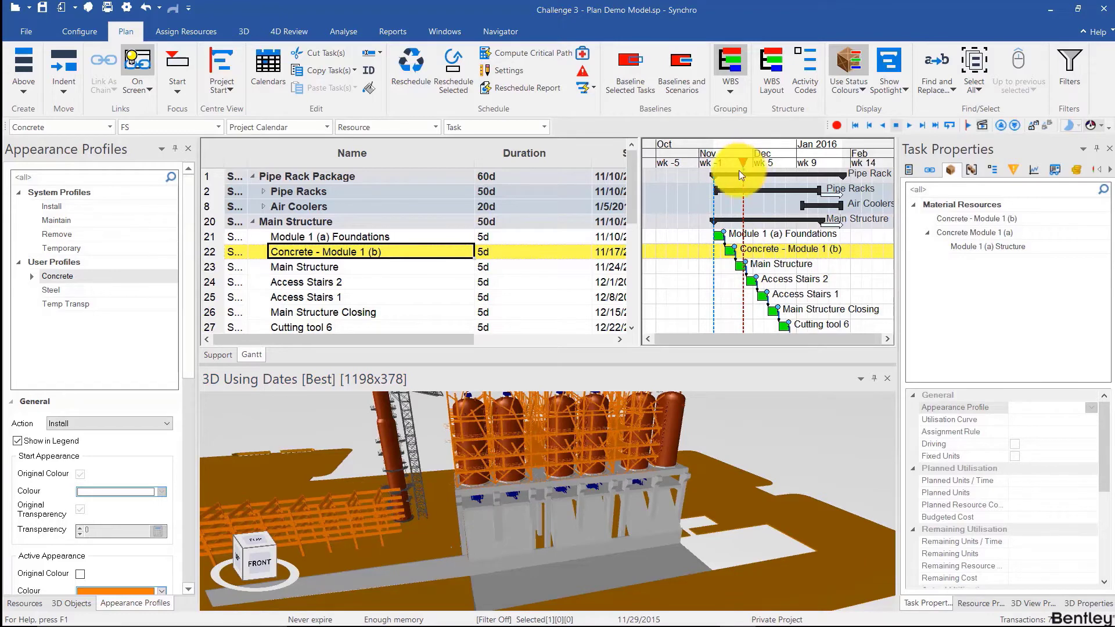
Step: Select rows 23–29, Main Structure through Steel Tower 1, and select their assigned 3D resources
click(400, 270)
scroll(389, 299, down, 2)
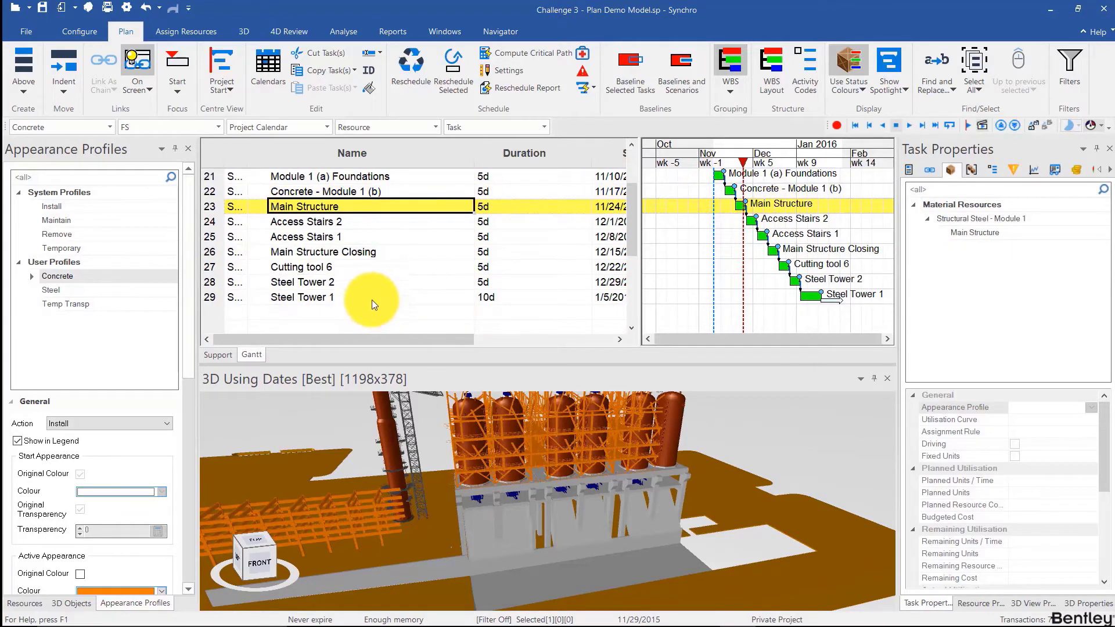
shift+click(370, 297)
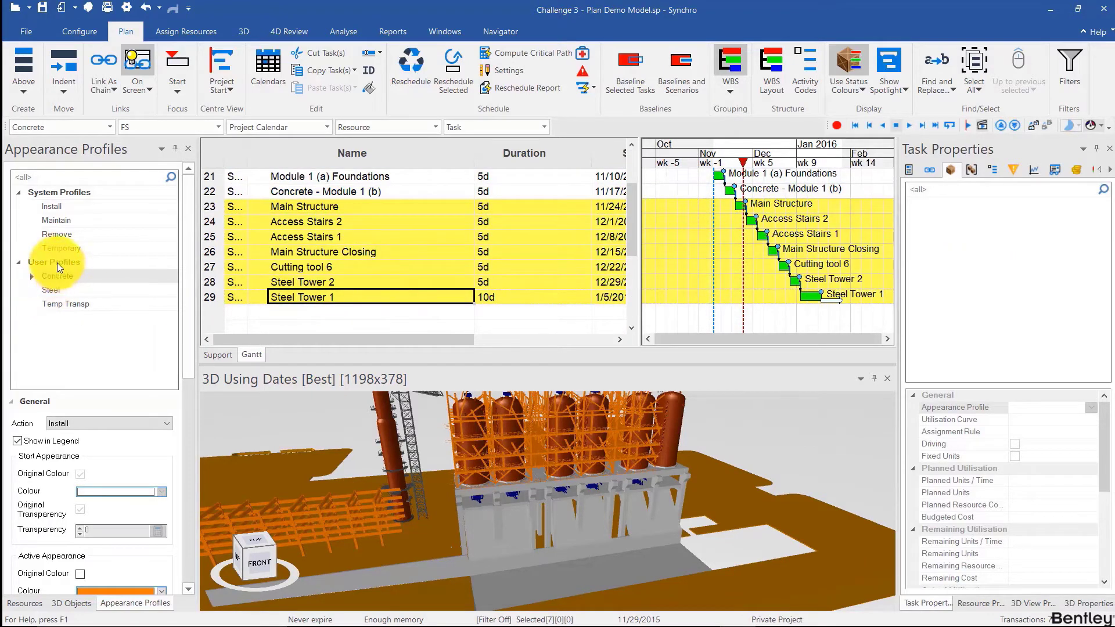
right_click(412, 235)
click(455, 11)
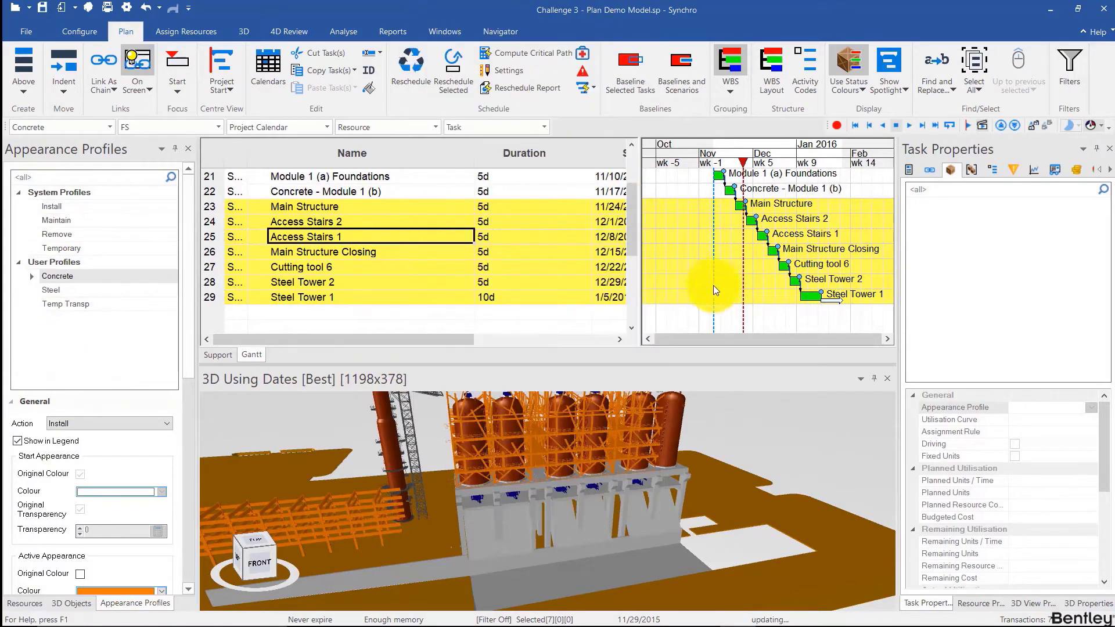
click(1088, 412)
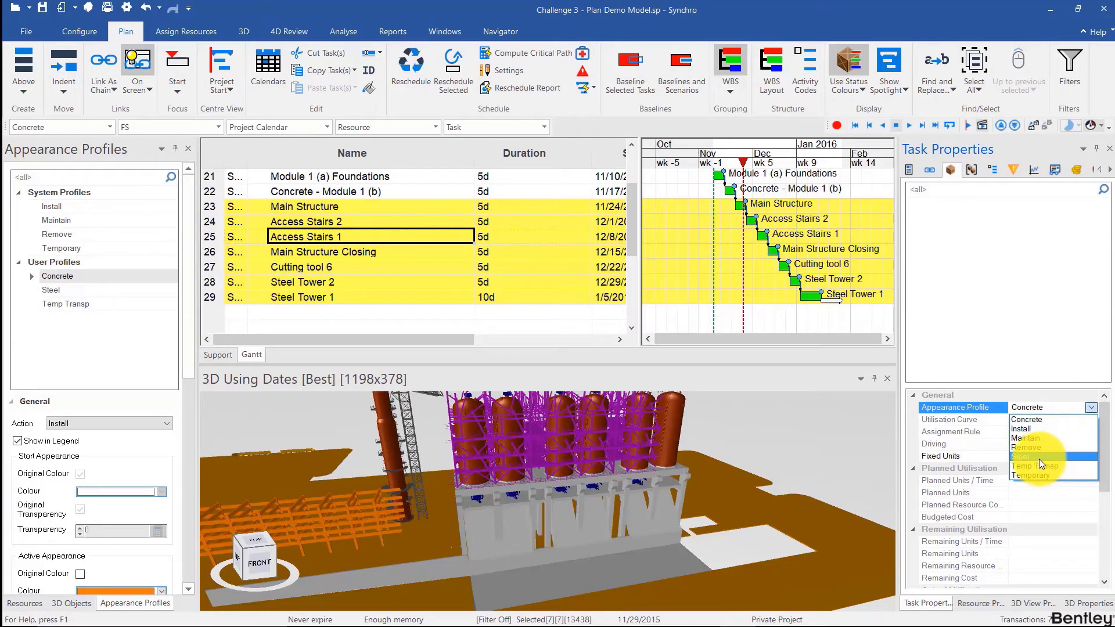
click(65, 323)
Step: Create a Steel BT child profile under Steel that grows Bottom-Top
right_click(64, 289)
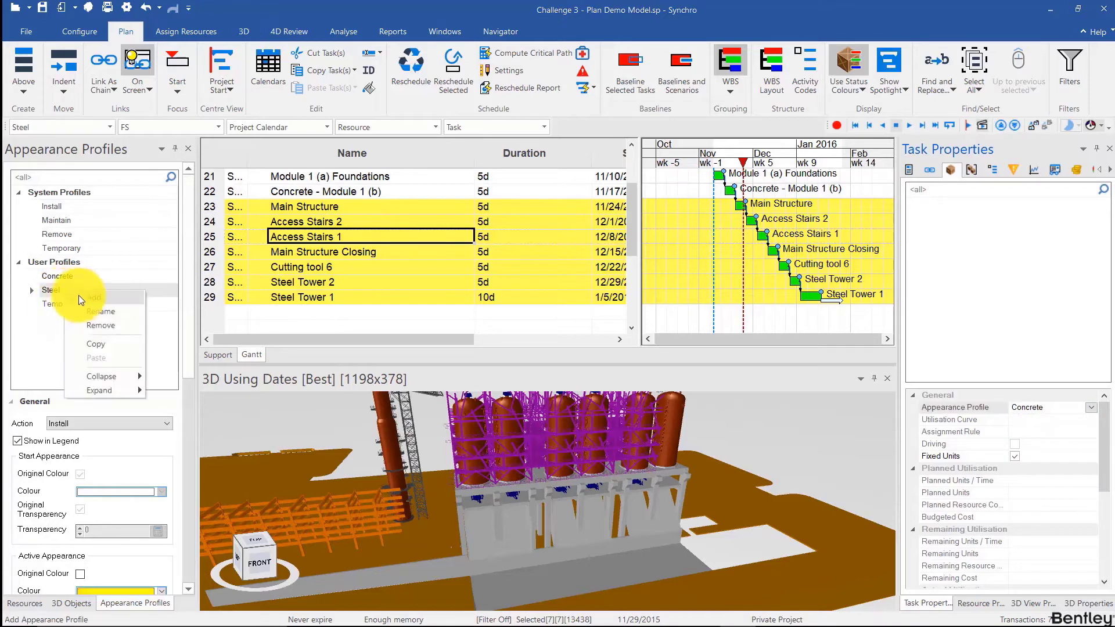
click(81, 296)
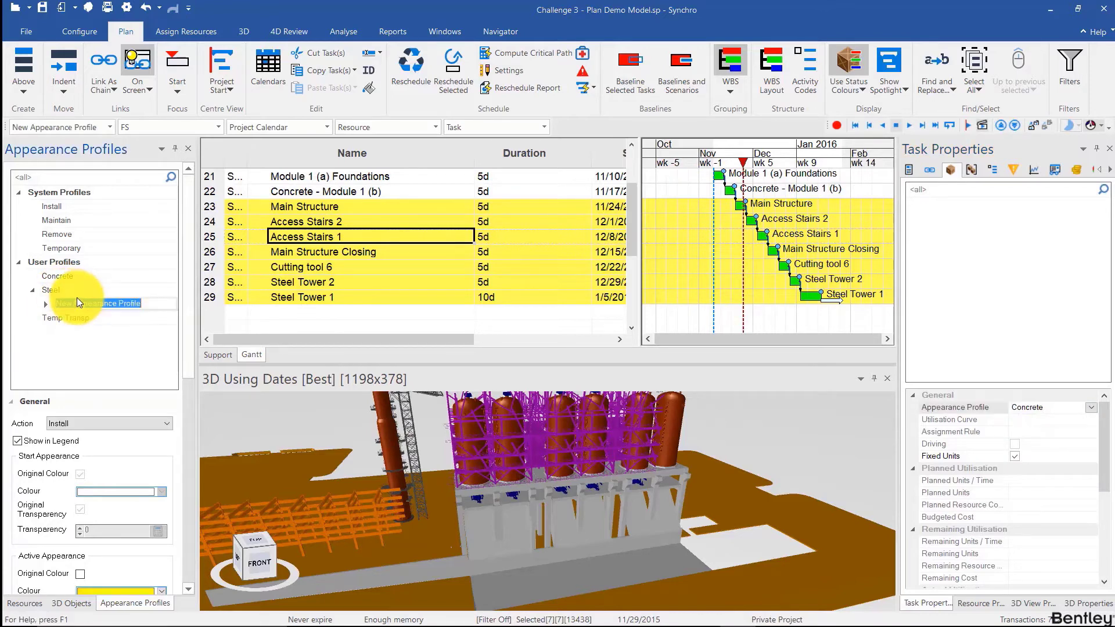
text(SSteel BT)
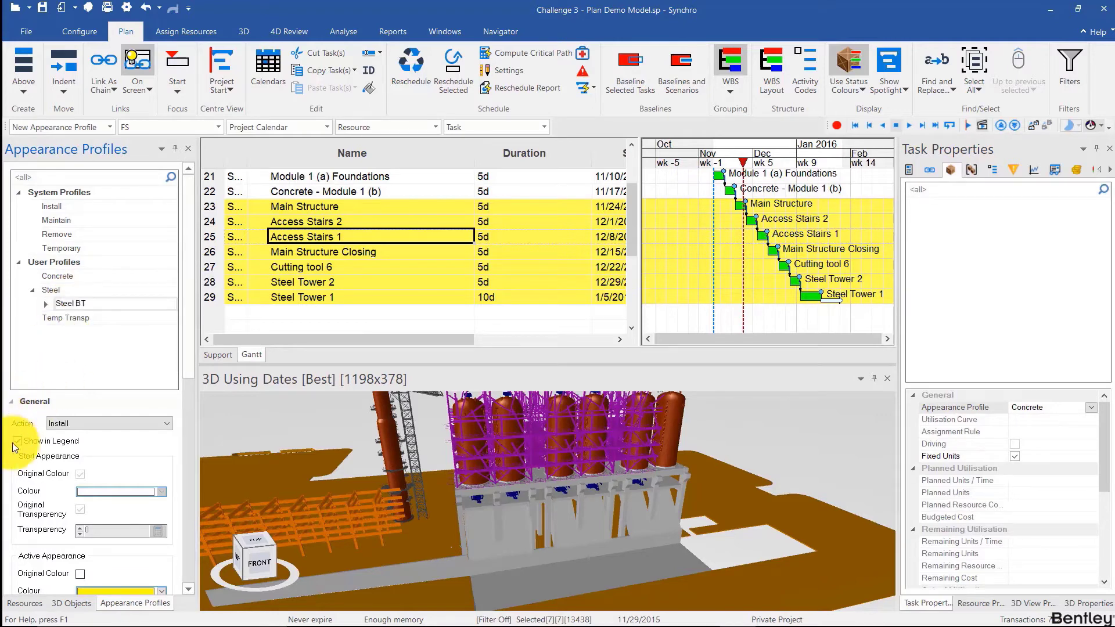
click(21, 441)
scroll(60, 469, down, 5)
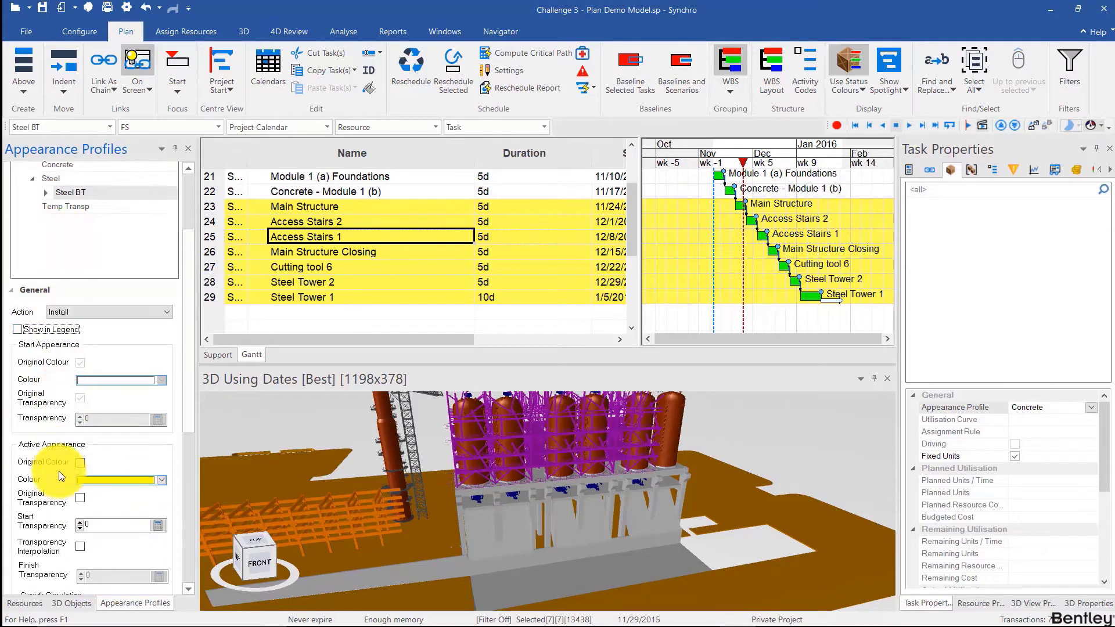
scroll(59, 480, down, 1)
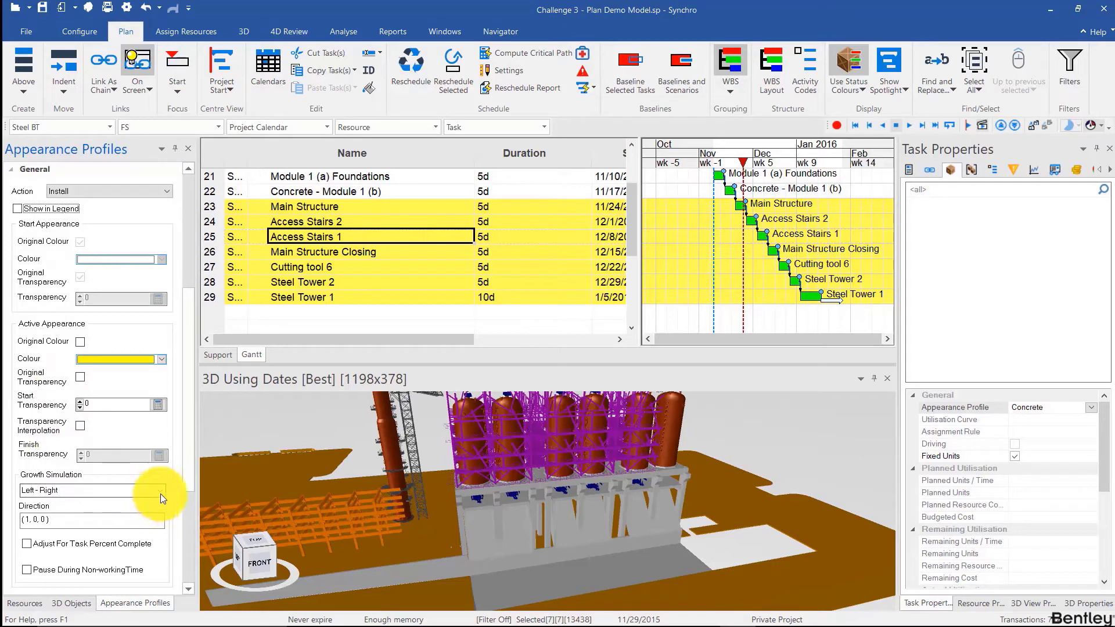
click(160, 490)
click(106, 512)
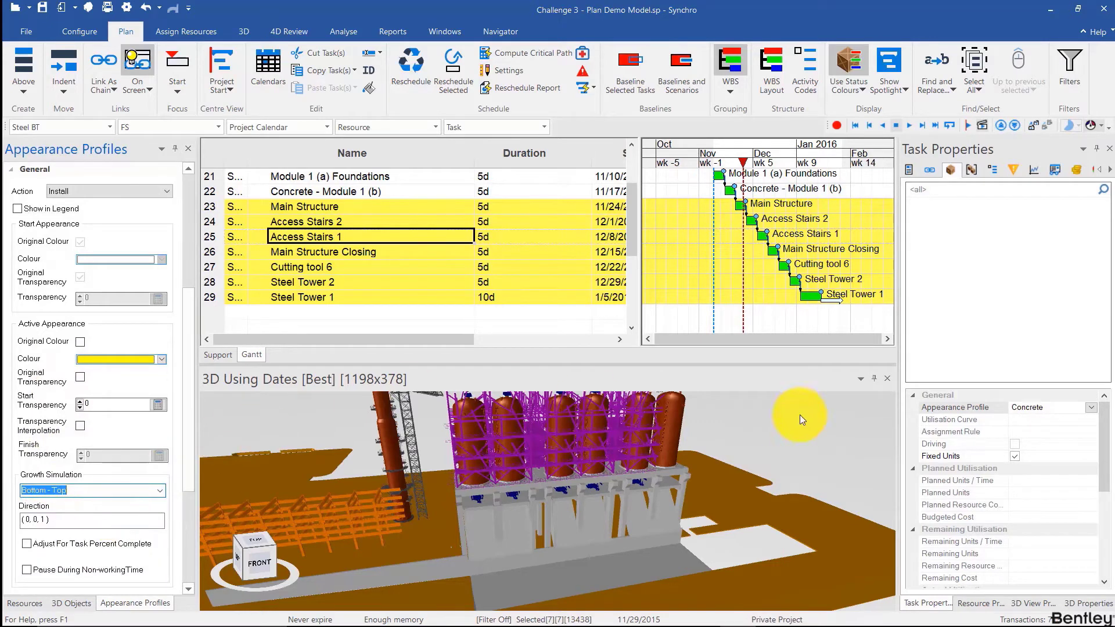
Step: Apply Steel BT to all seven selected task assignments and confirm
click(1088, 412)
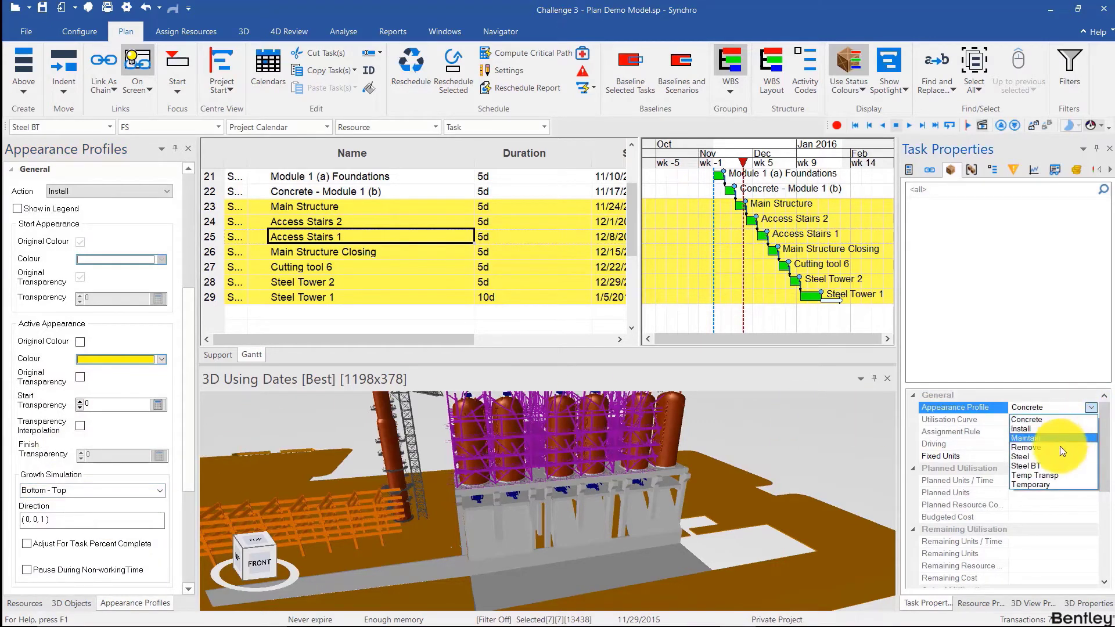
click(1050, 465)
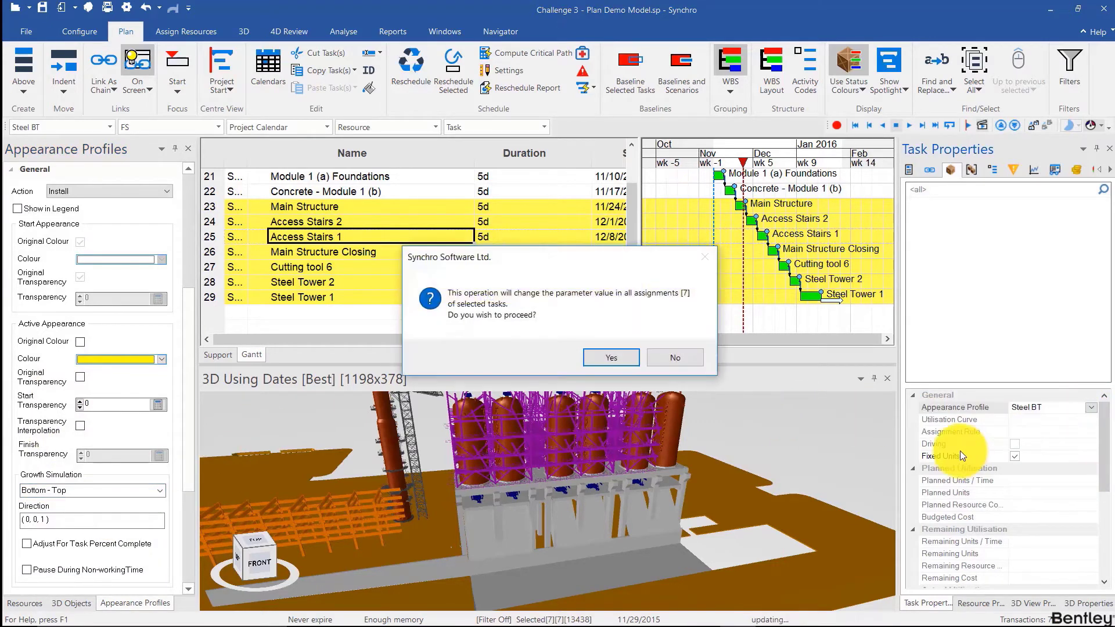
click(612, 357)
scroll(559, 474, down, 5)
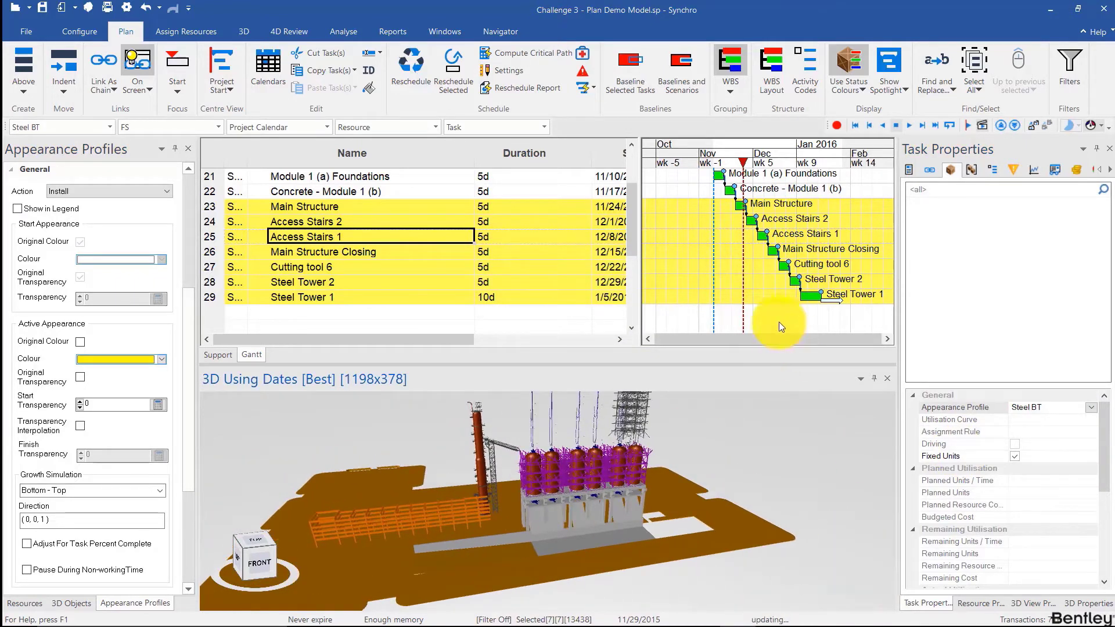
click(731, 153)
Step: Advance the focus time, zoom the timescale around December, and select only Access Stairs 2
drag(731, 156, 764, 163)
ctrl+scroll(761, 227, up, 3)
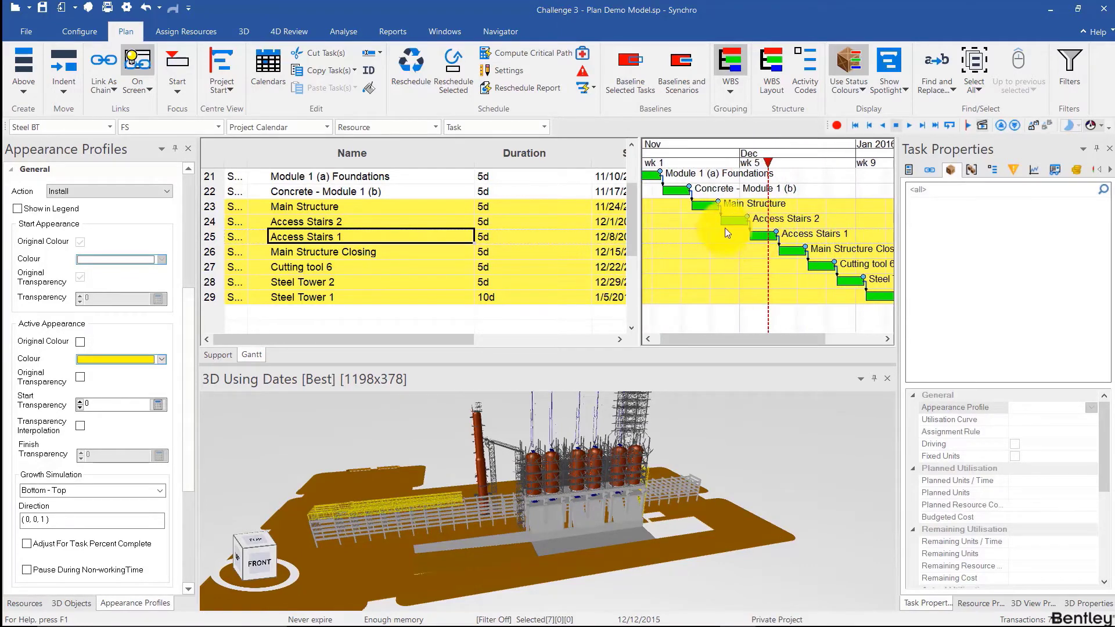
click(710, 220)
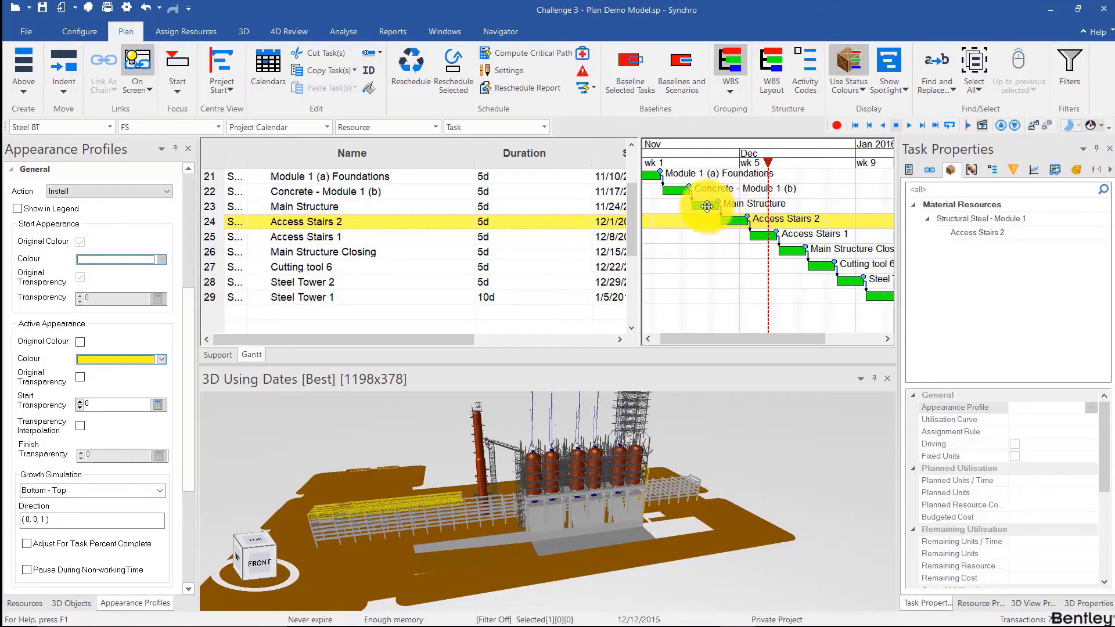
Step: Delete the Access Stairs 2 task, confirm the removal, and select Access Stairs 1
right_click(680, 221)
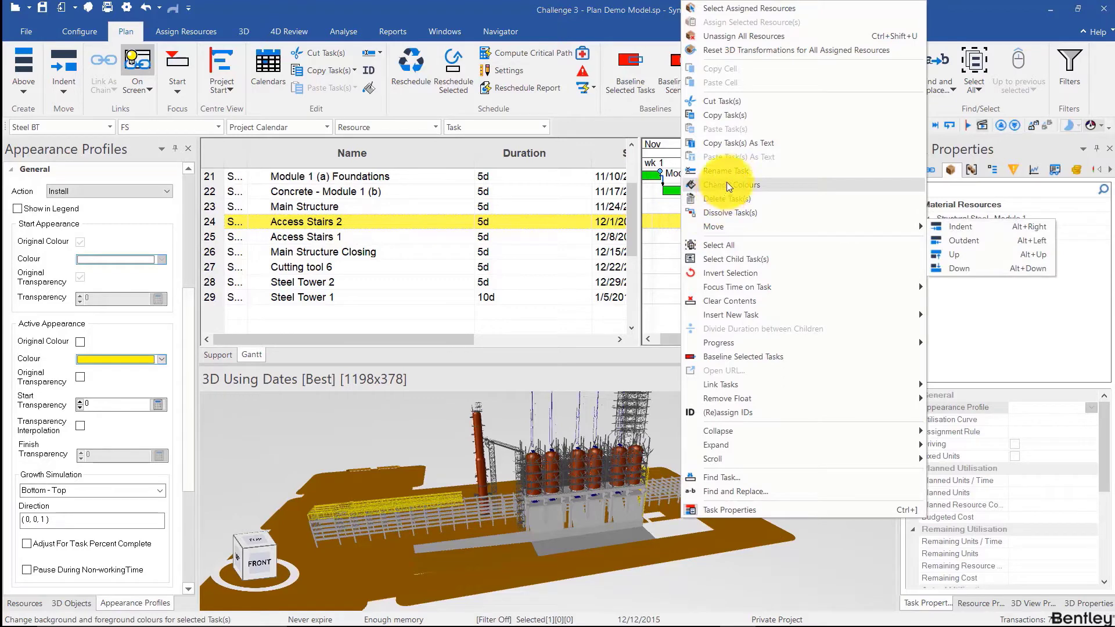
click(733, 212)
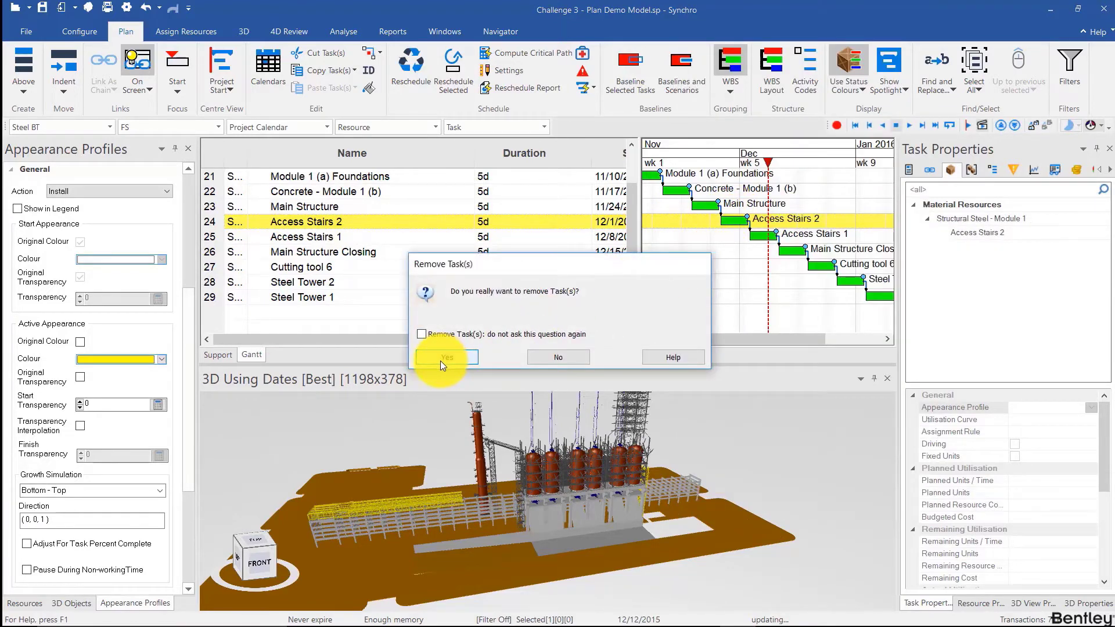
click(446, 358)
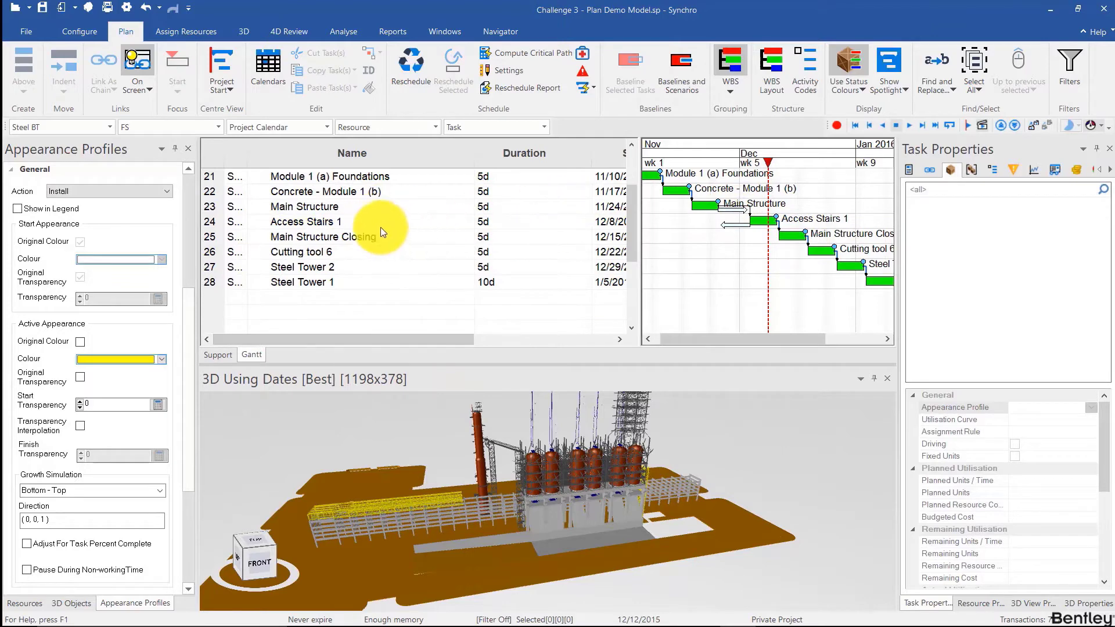
click(349, 222)
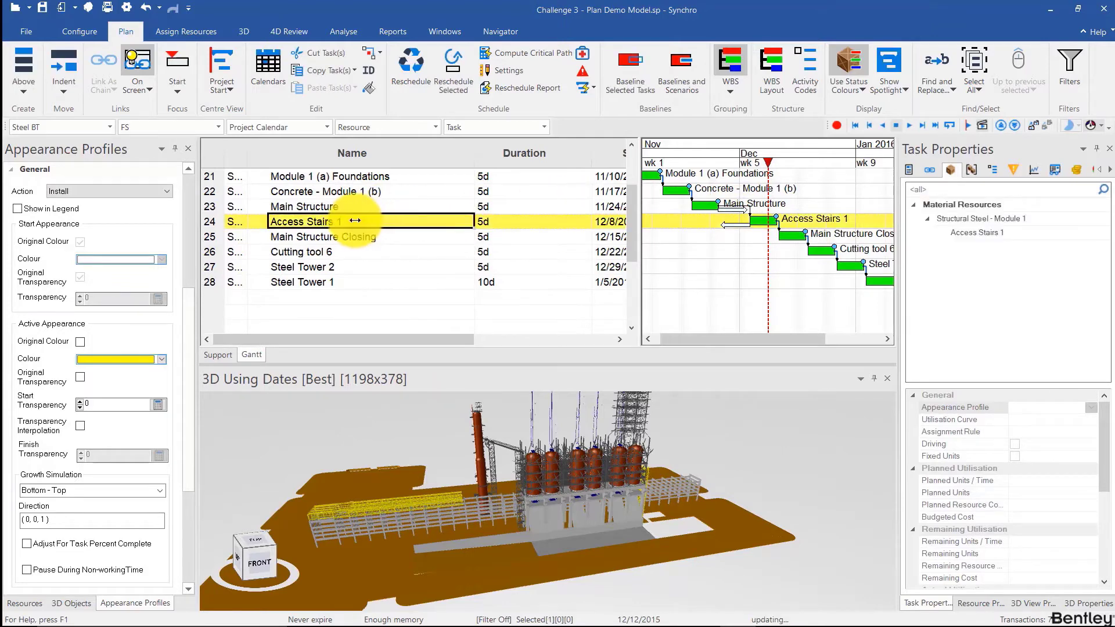
Step: Rename the Access Stairs 1 task to 'Access Stairs 1 & 2'
right_click(336, 221)
key(Escape)
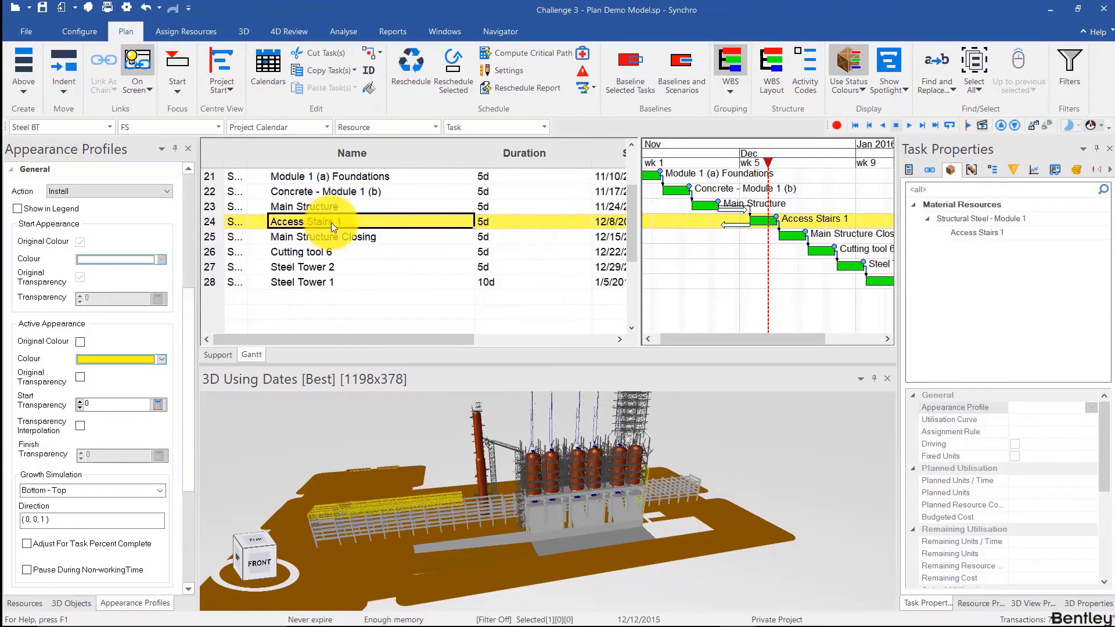
text(Access Stairs)
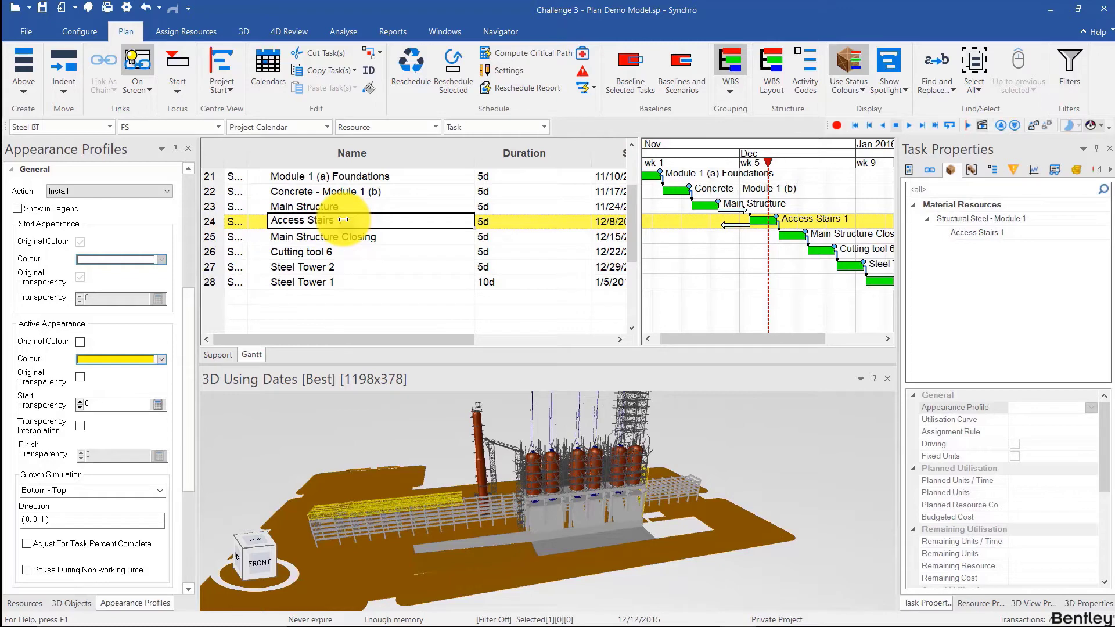
text( 1 & 2)
key(Return)
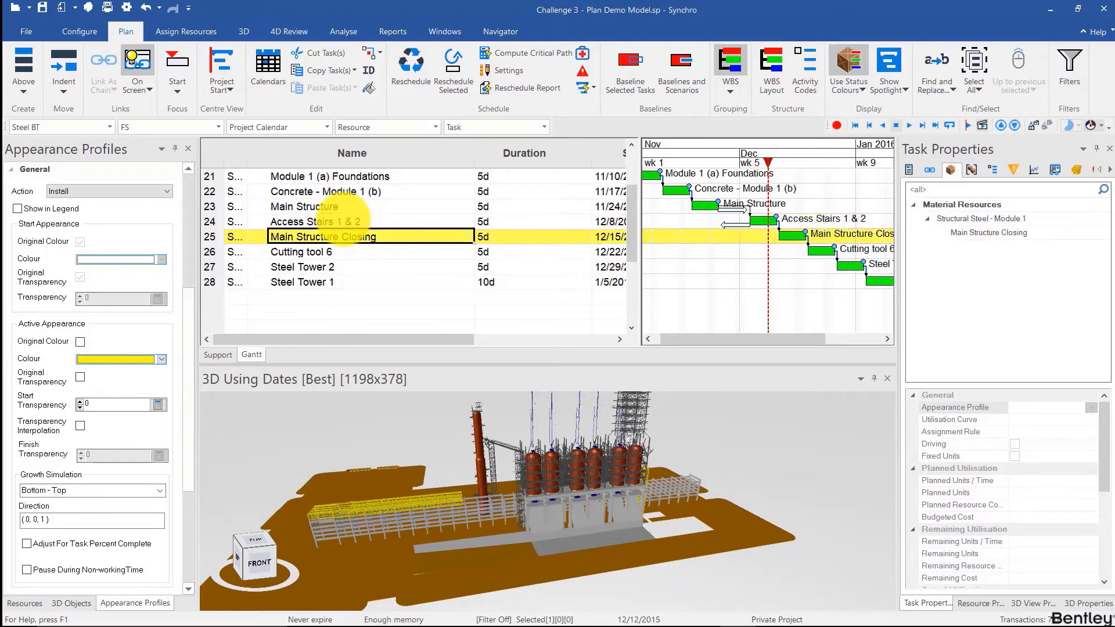
Step: Reschedule the plan and move the focus date to 11/26/2015
click(405, 66)
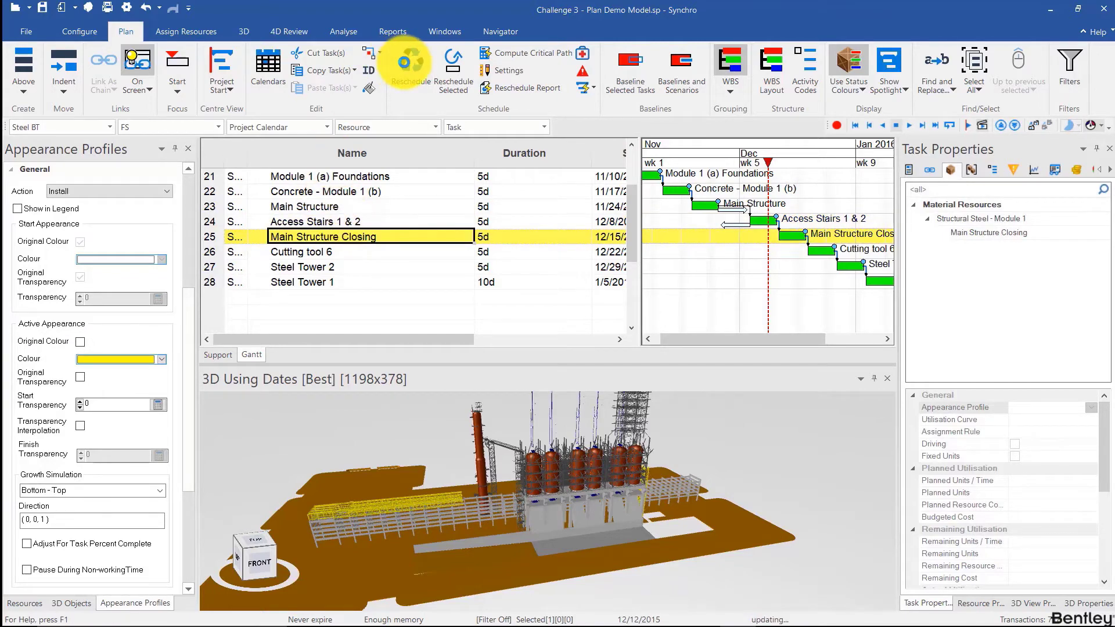
drag(656, 220, 754, 262)
click(748, 162)
drag(749, 163, 774, 163)
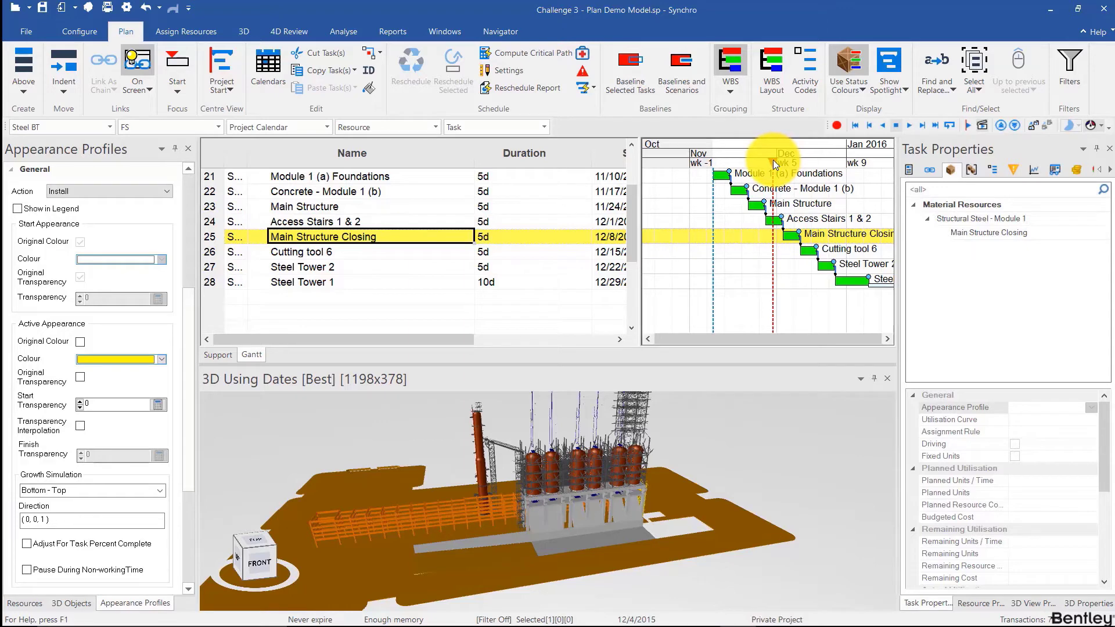
scroll(518, 480, up, 3)
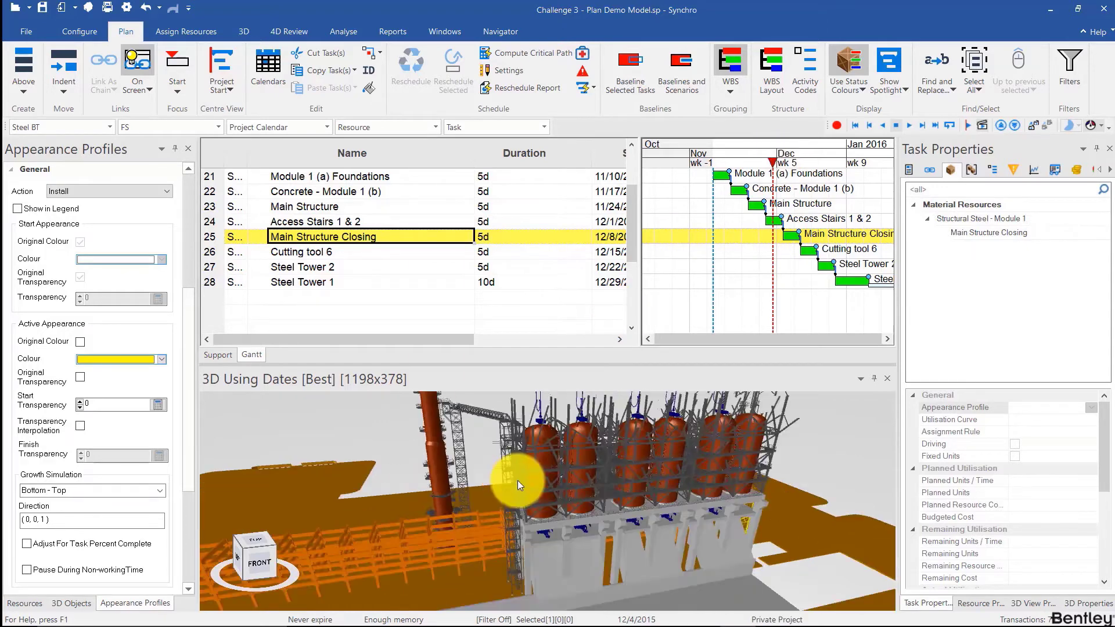
scroll(518, 480, up, 3)
Step: Assign the stair tower from the 3D model to Access Stairs 1 & 2
click(543, 474)
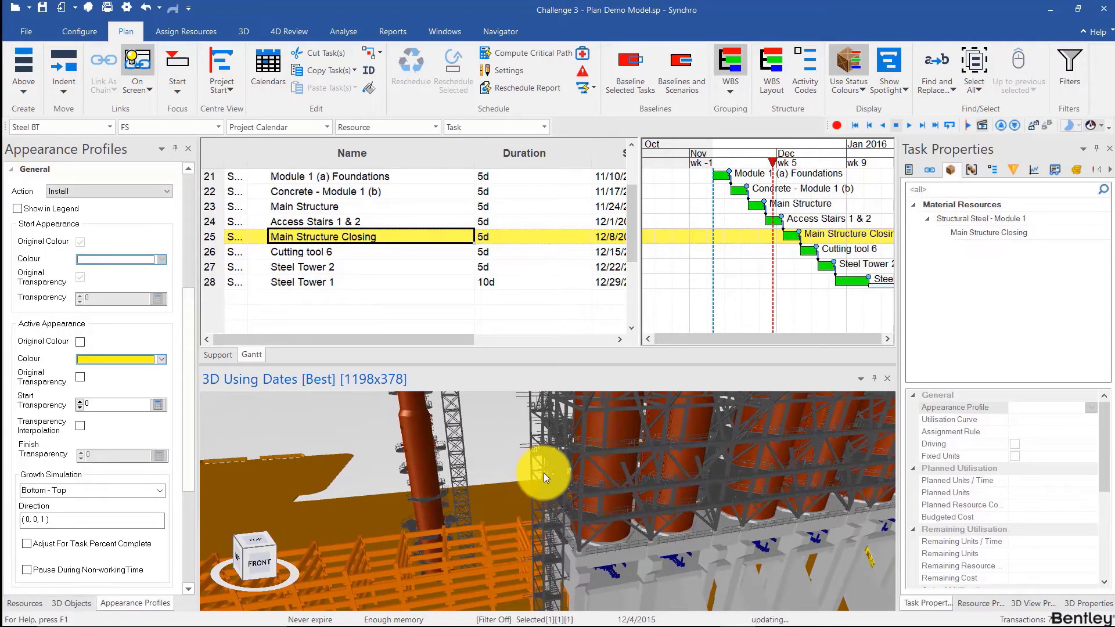
click(347, 222)
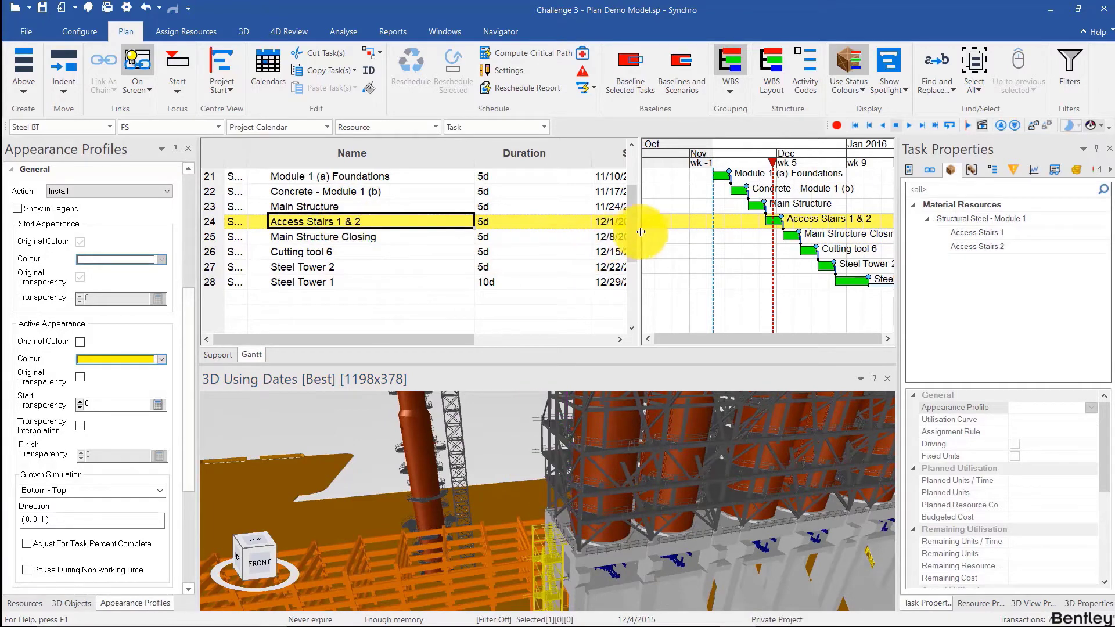
ctrl+scroll(687, 281, down, 2)
Step: Advance the focus date to 12/18/2015 and select the Cutting tool 6 task
click(753, 153)
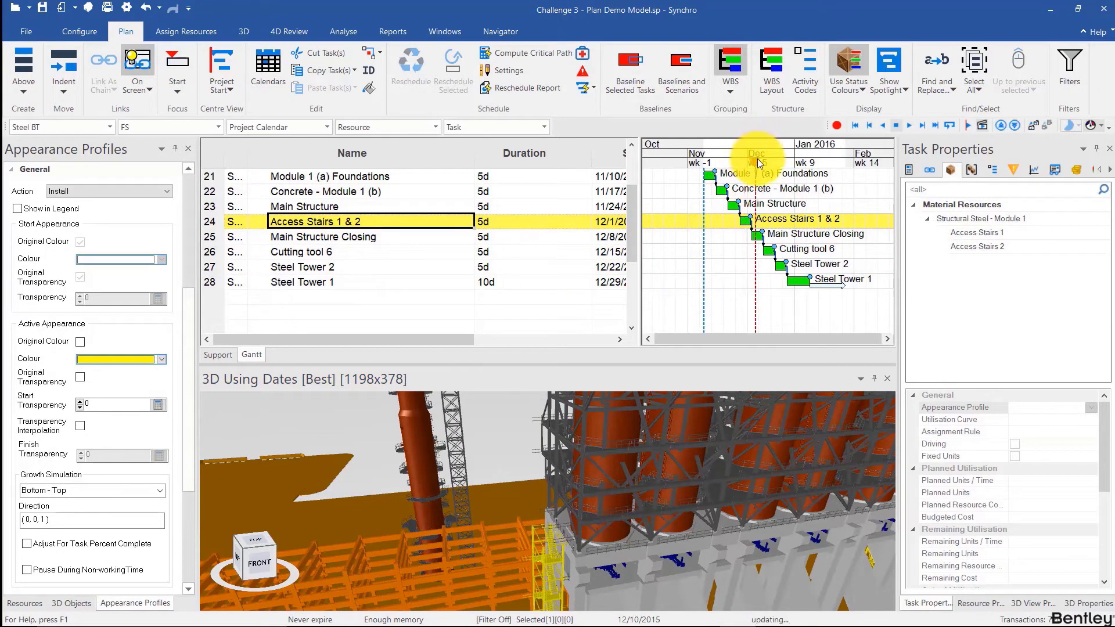
scroll(721, 459, down, 5)
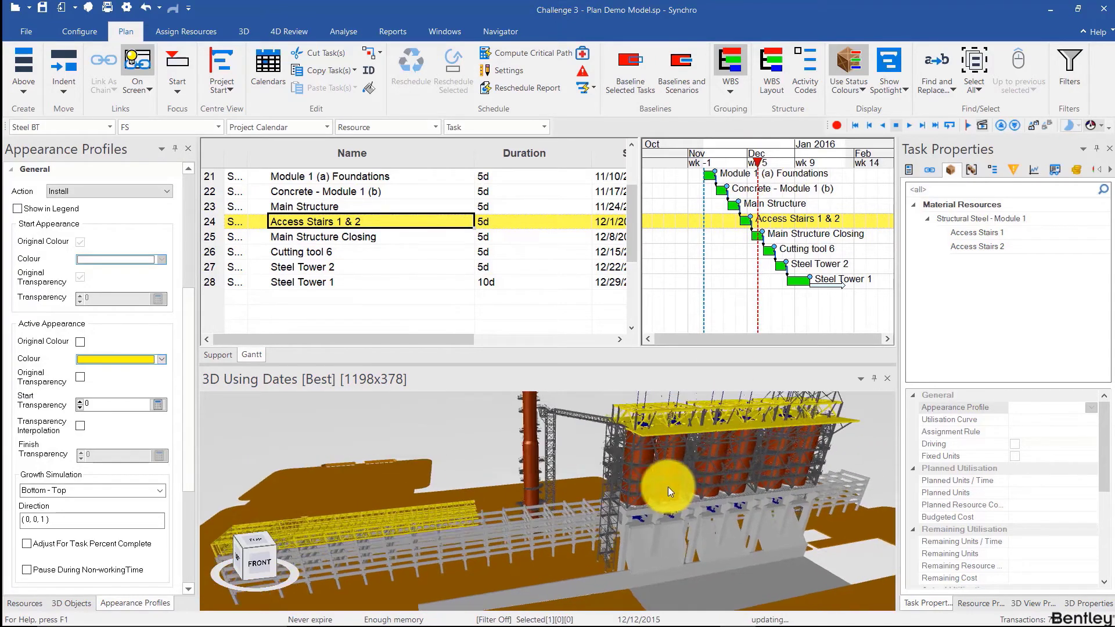
click(762, 165)
drag(761, 165, 770, 164)
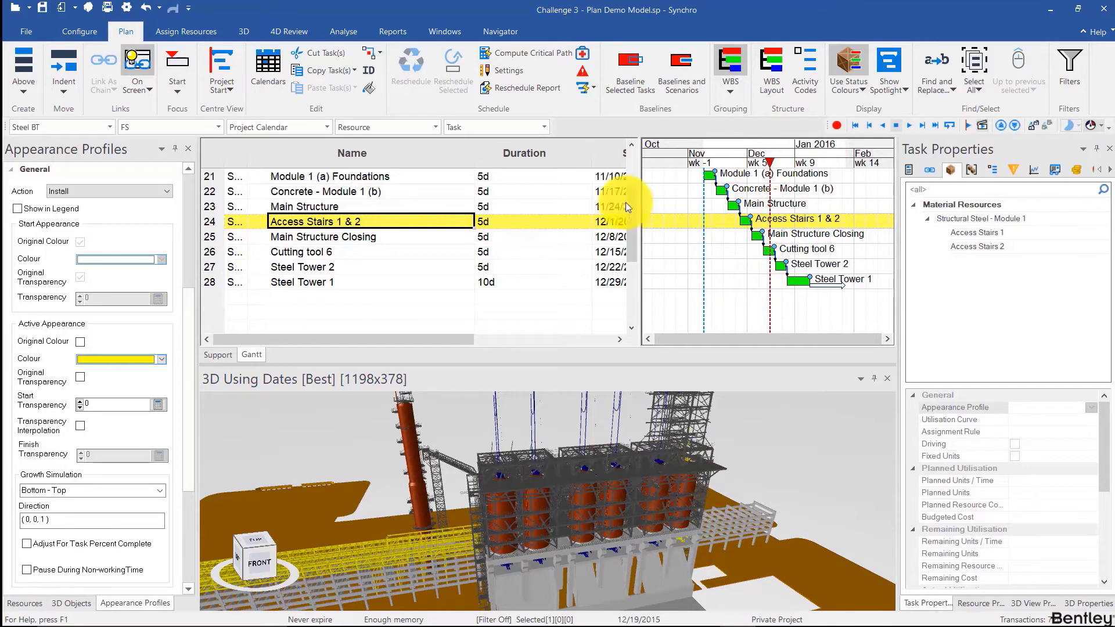
click(326, 252)
Step: Rename row 26 to 'Steel Tower 3' and replace its cutting-tool resource with the Steel Tower 3 steel
text(St)
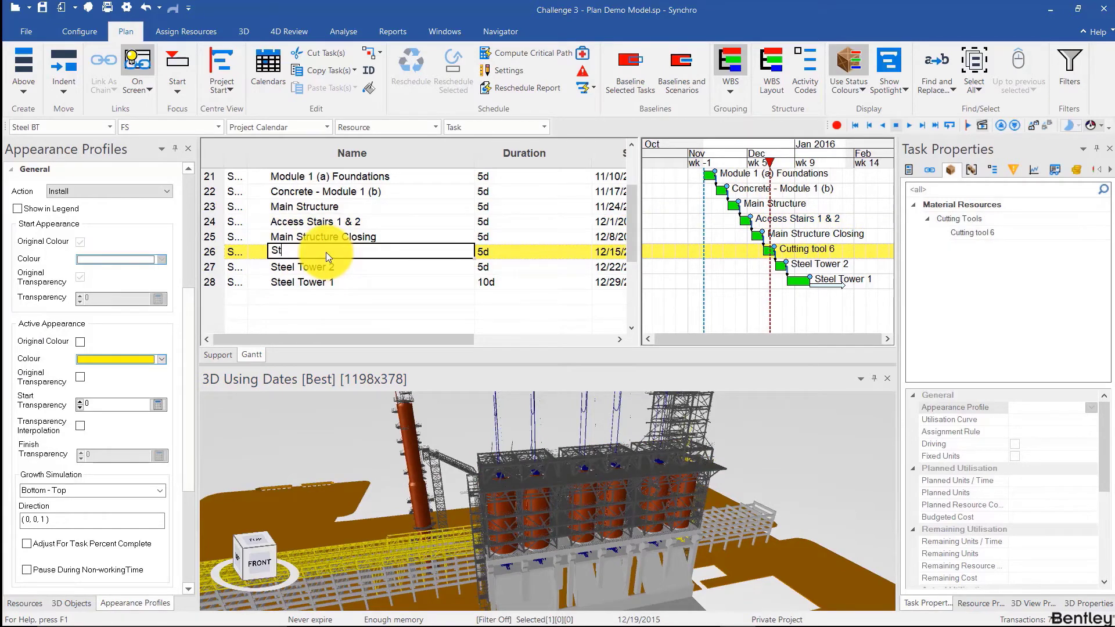
text(eel Tower 3)
key(Return)
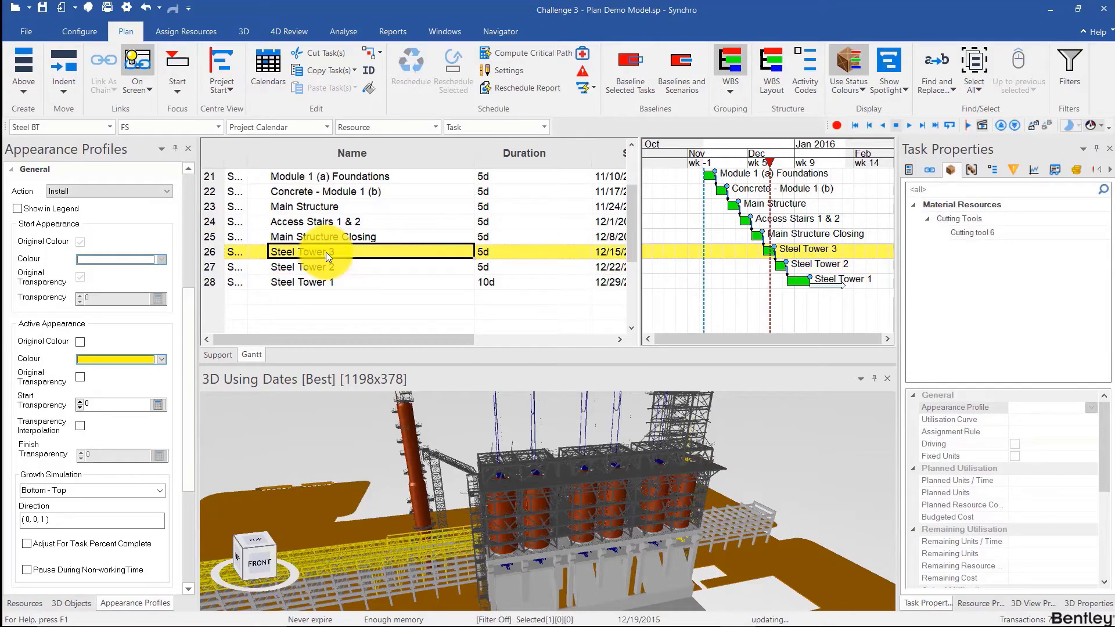
right_click(430, 252)
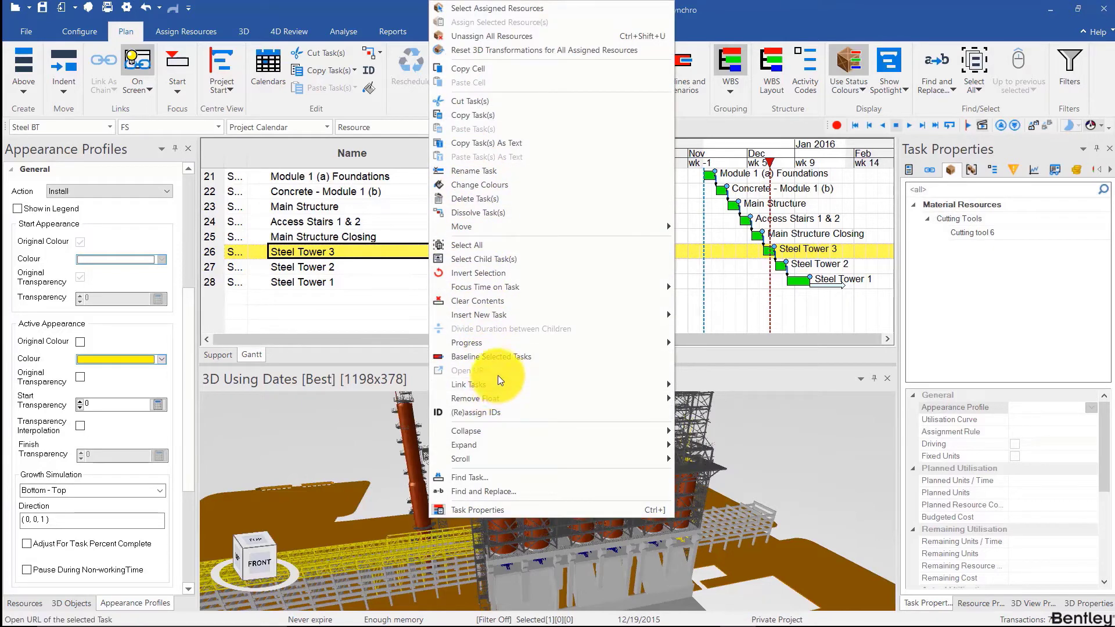
click(505, 39)
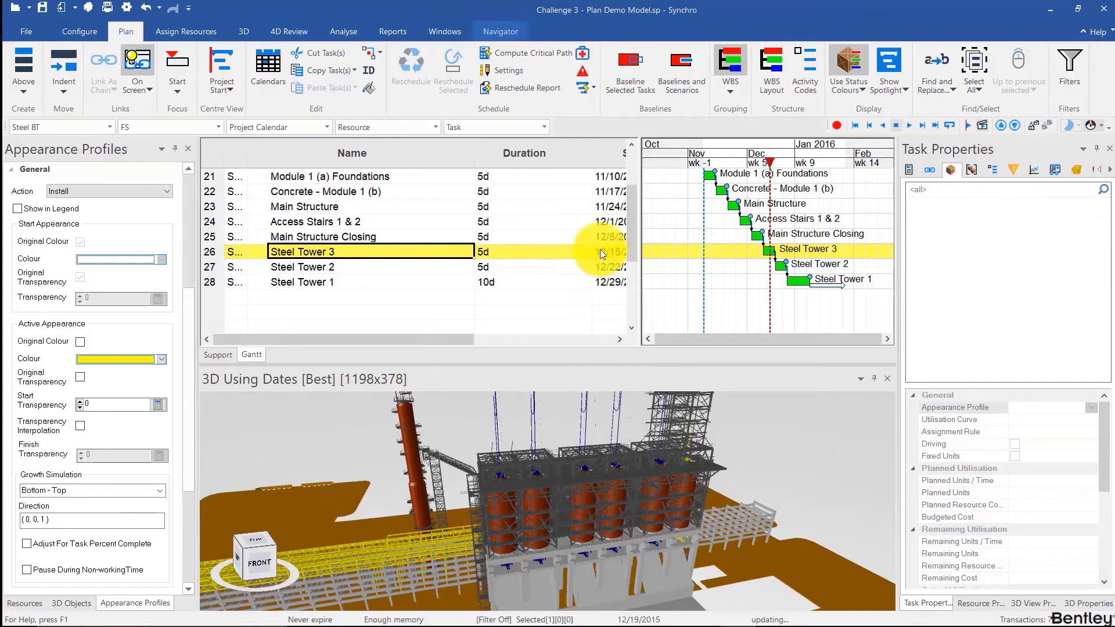
scroll(680, 420, up, 5)
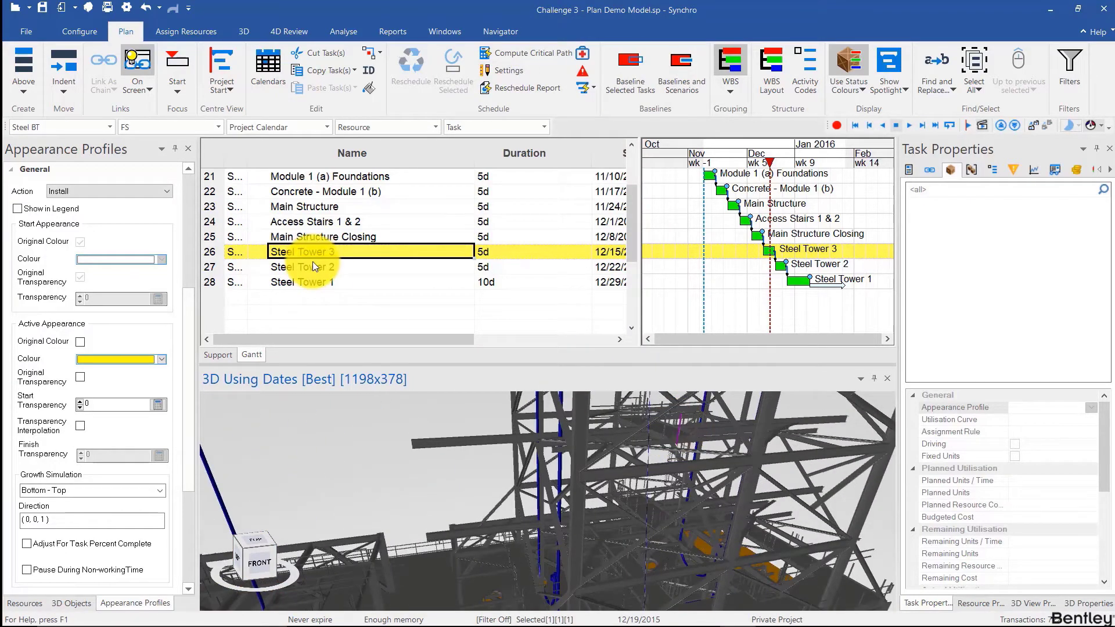
drag(465, 274, 553, 324)
scroll(583, 515, down, 5)
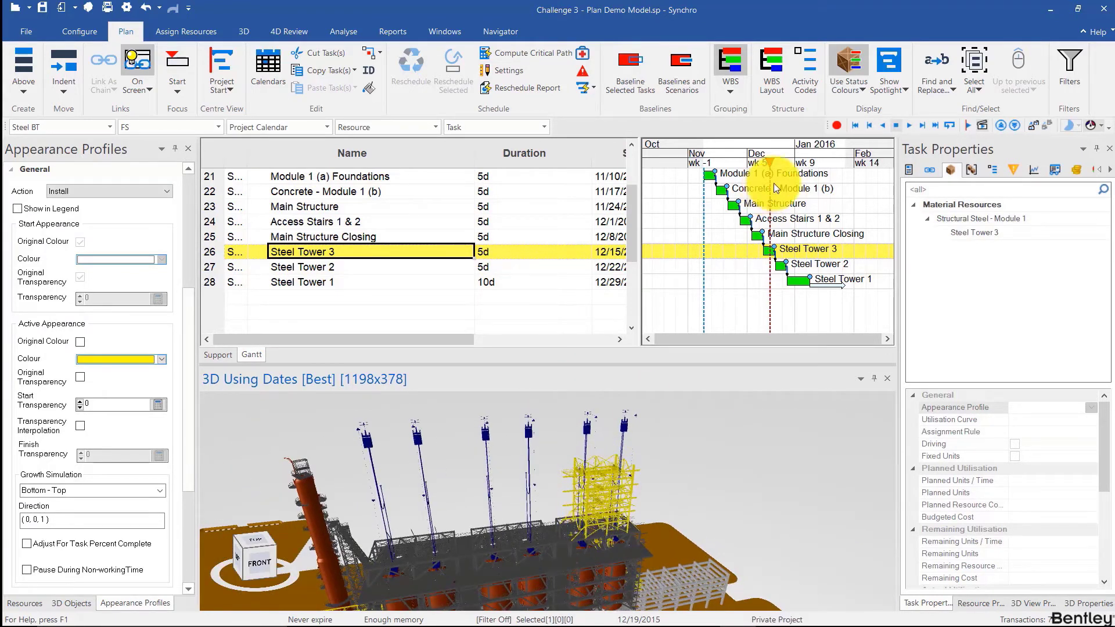
Step: Set Steel Tower 1's duration to 5 days and return the focus date to early November
drag(771, 163, 807, 168)
click(508, 281)
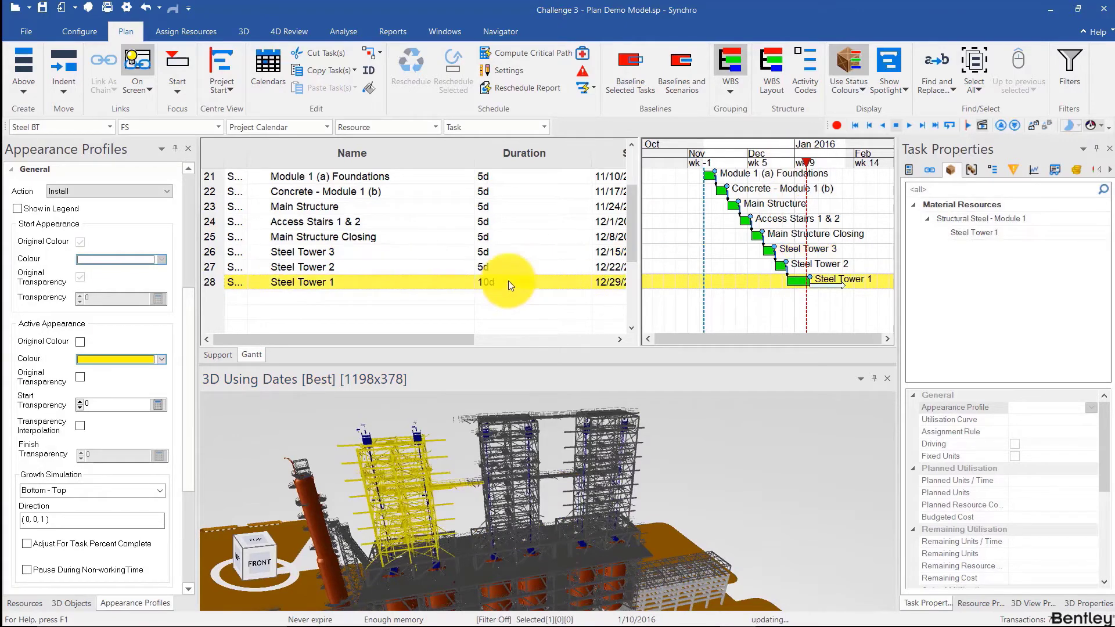
text(5d)
key(Return)
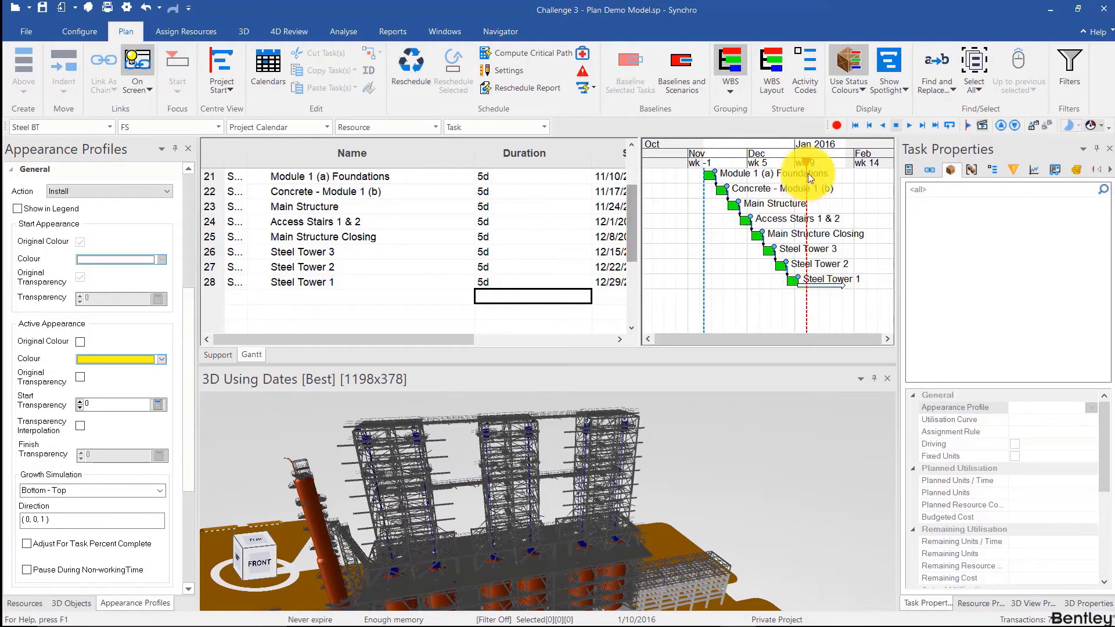
mouse_move(806, 164)
mouse_down()
mouse_move(796, 162)
mouse_move(809, 161)
mouse_up()
drag(706, 160, 697, 160)
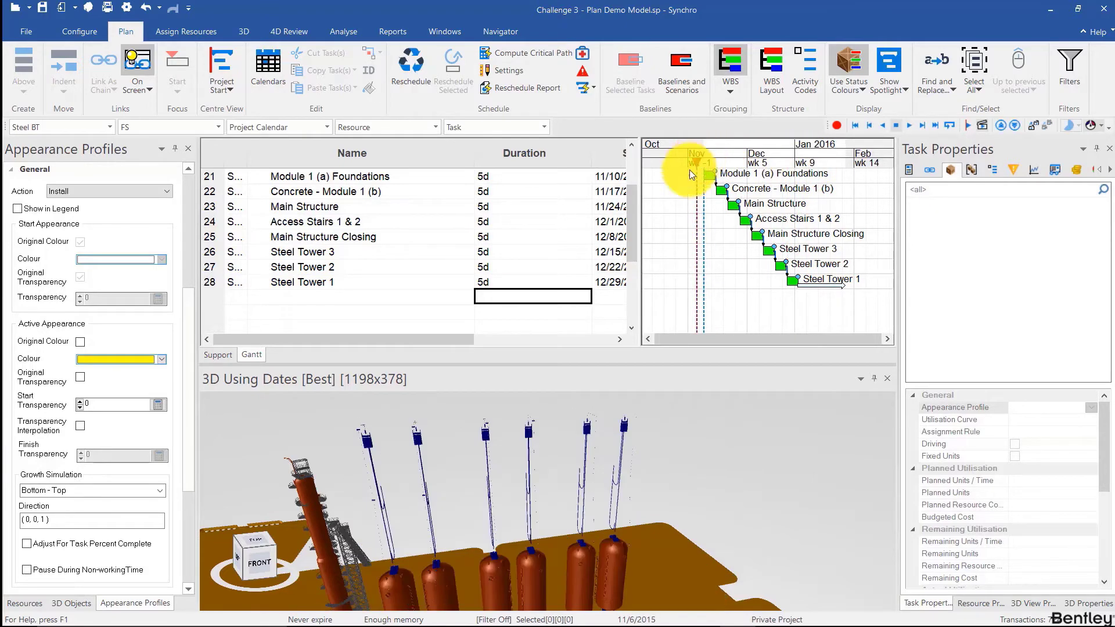
mouse_move(530, 522)
mouse_down()
mouse_move(583, 487)
mouse_move(633, 513)
mouse_move(564, 509)
mouse_move(602, 517)
mouse_move(674, 454)
mouse_up()
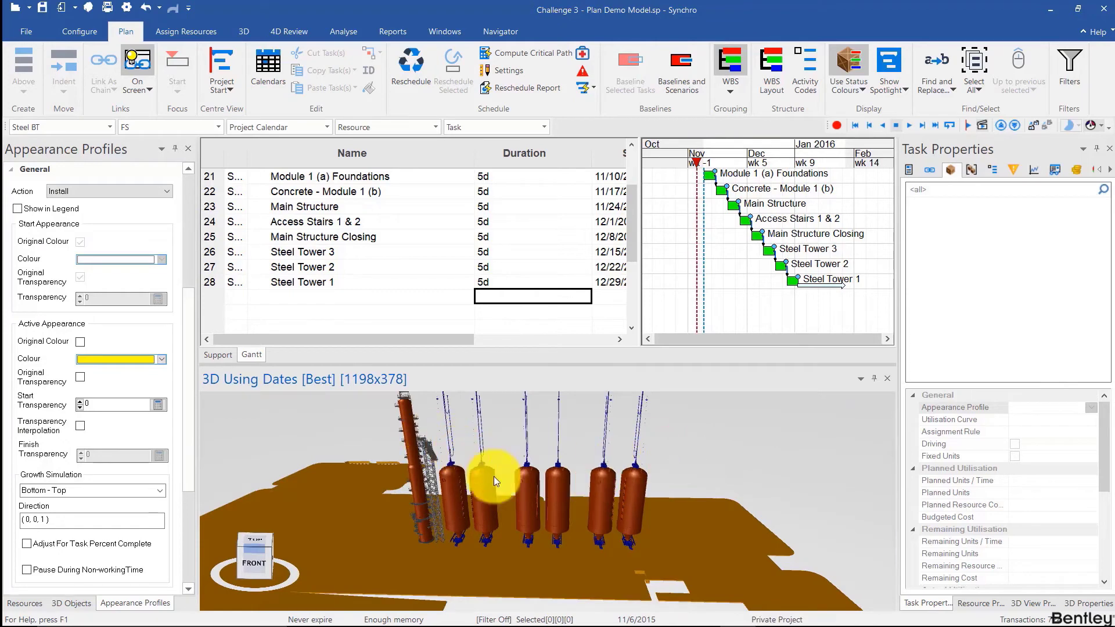
Step: Add a new 'Tanks' task with a 35-day duration
scroll(338, 269, up, 3)
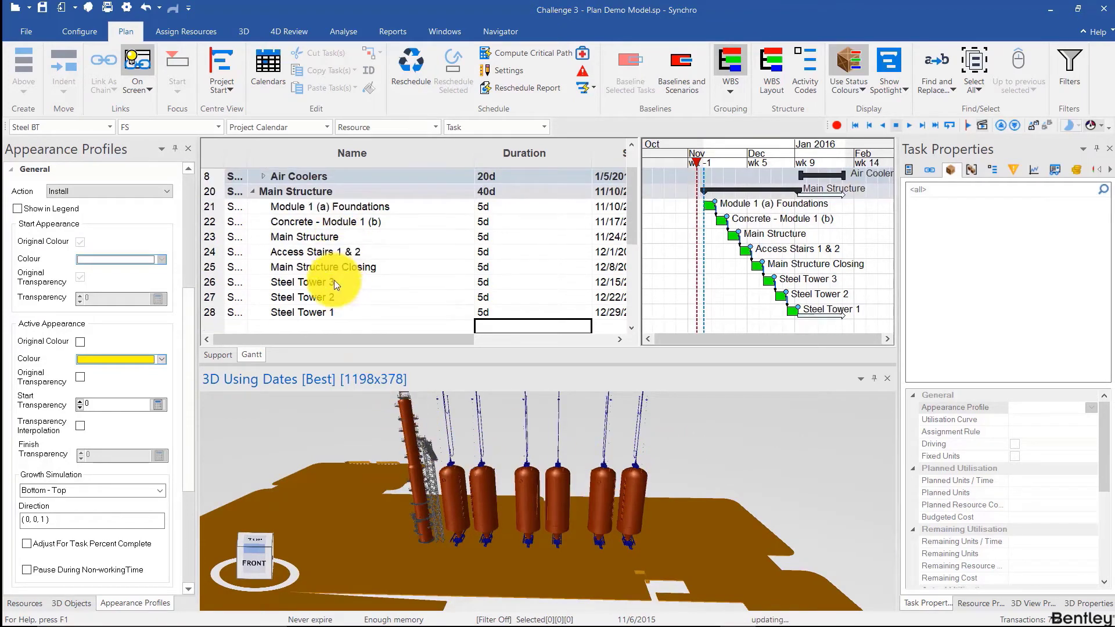
scroll(337, 280, down, 2)
click(313, 307)
text(Tanks)
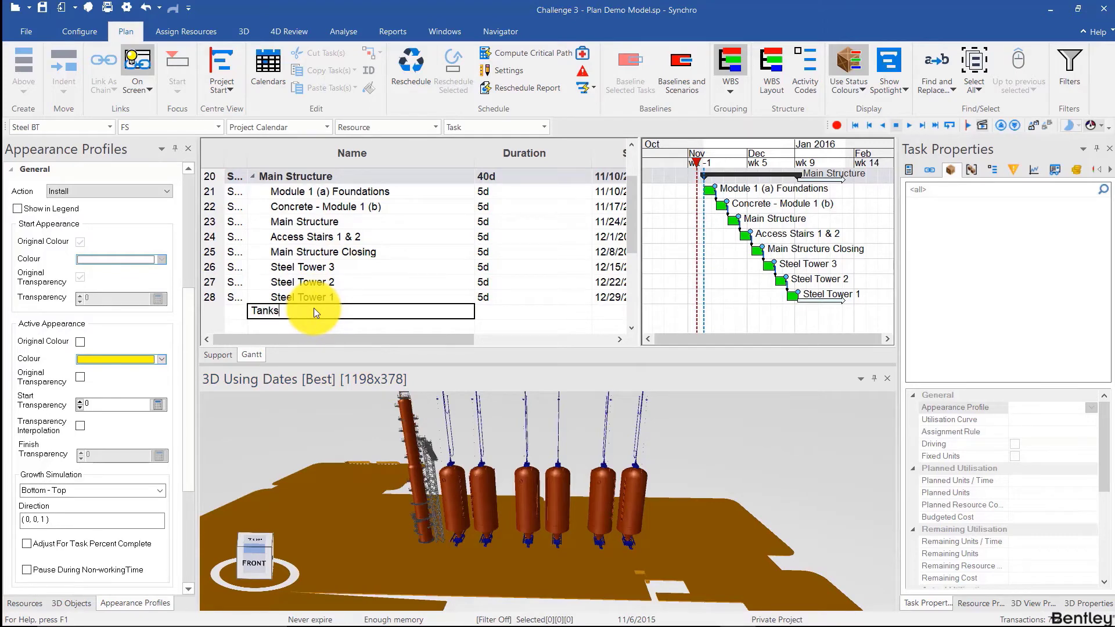
key(Return)
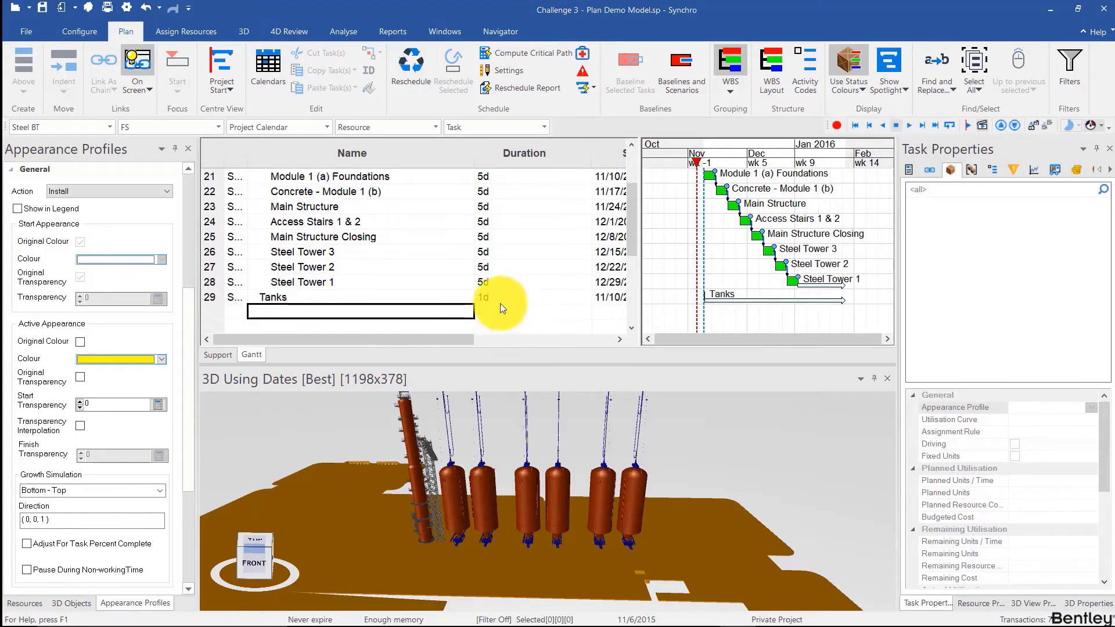
click(487, 297)
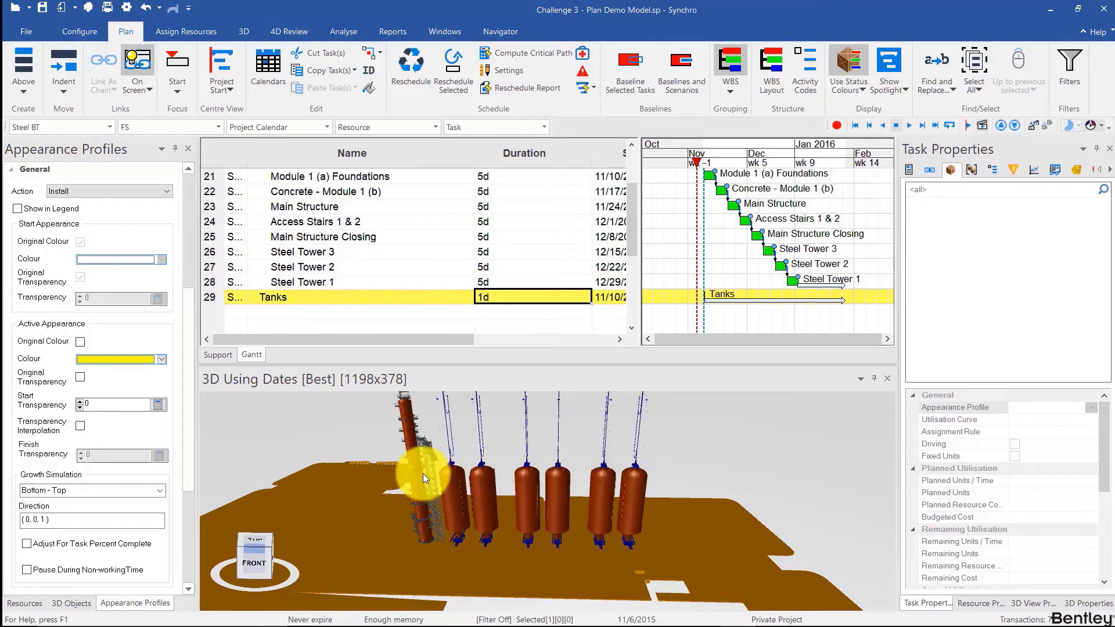
text(35)
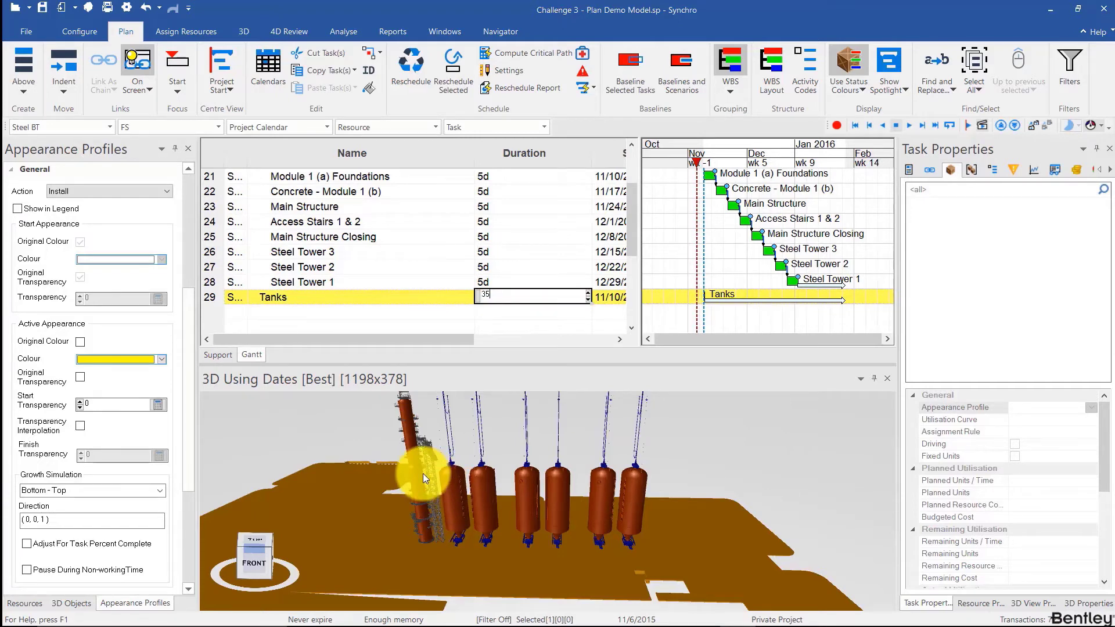
key(Return)
Step: Pick the tanks in the 3D model for the Tanks task and set the appearance profile to Install
click(356, 295)
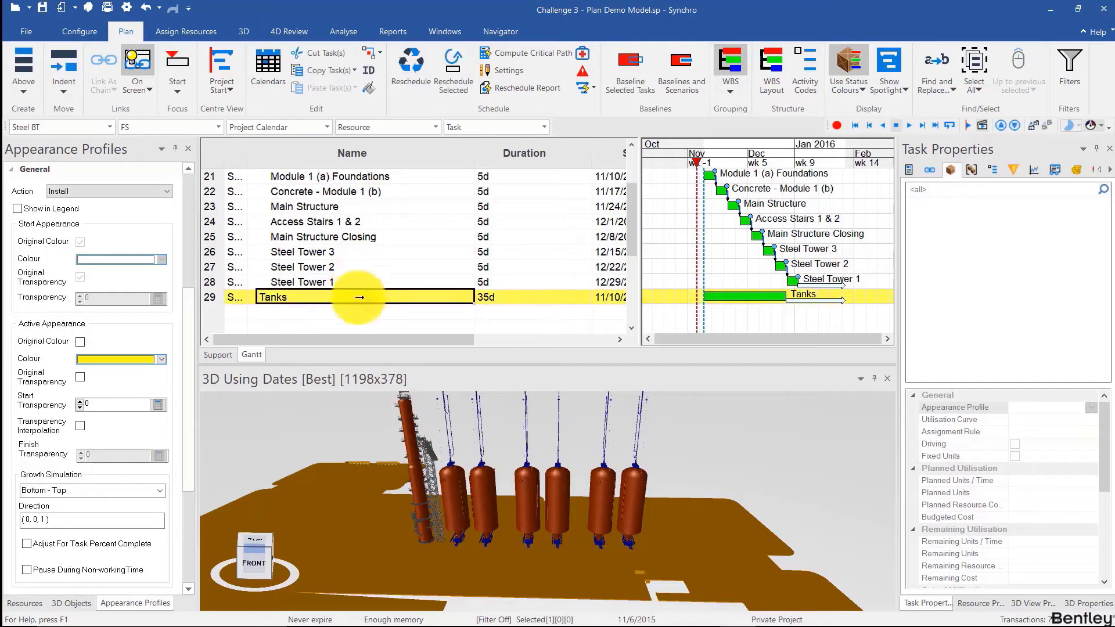
ctrl+click(598, 498)
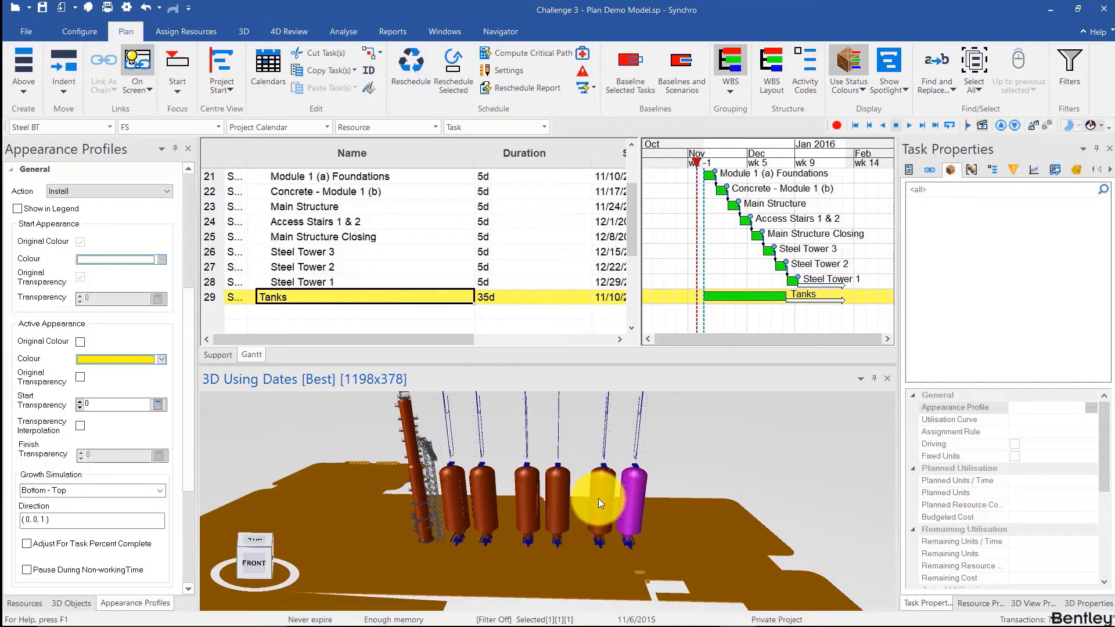
ctrl+click(557, 503)
ctrl+click(530, 501)
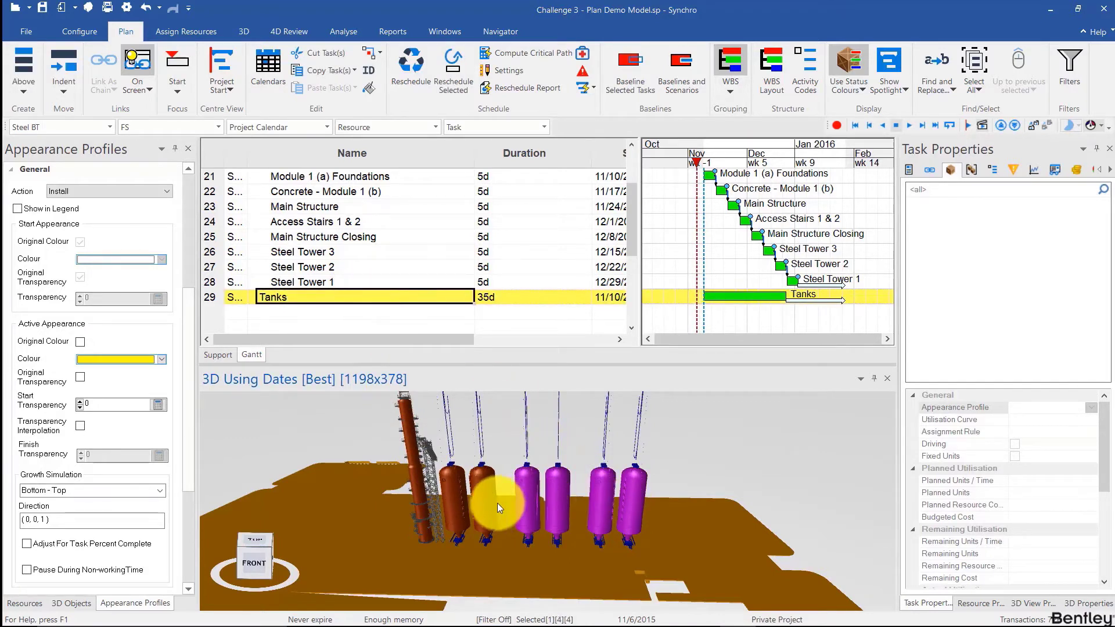
ctrl+click(486, 502)
ctrl+click(454, 501)
ctrl+click(416, 475)
right_click(525, 500)
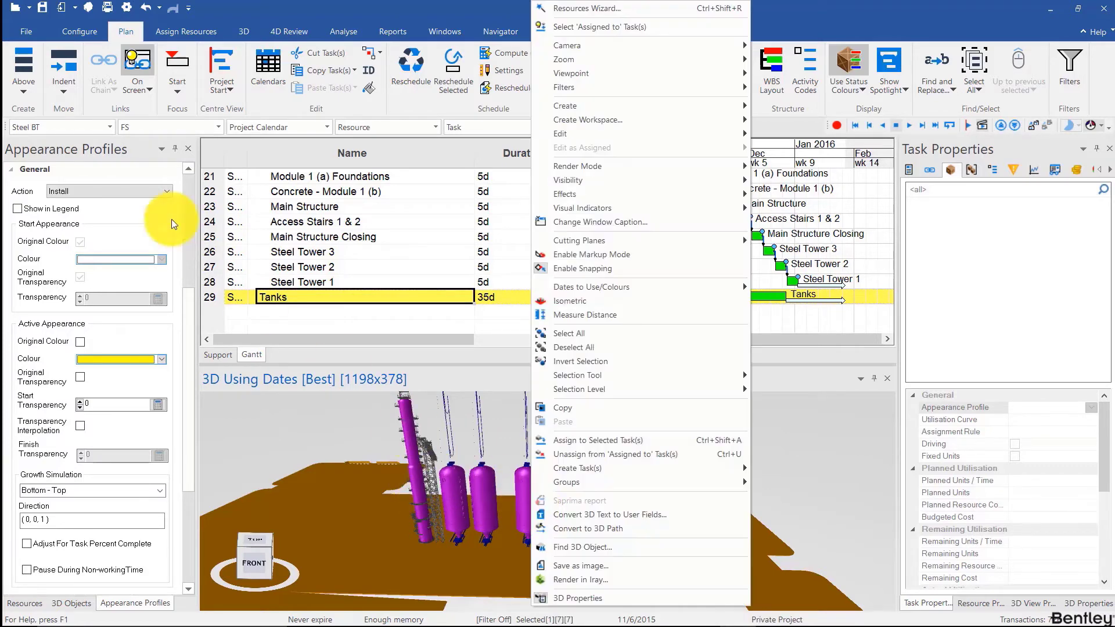
click(118, 125)
click(111, 125)
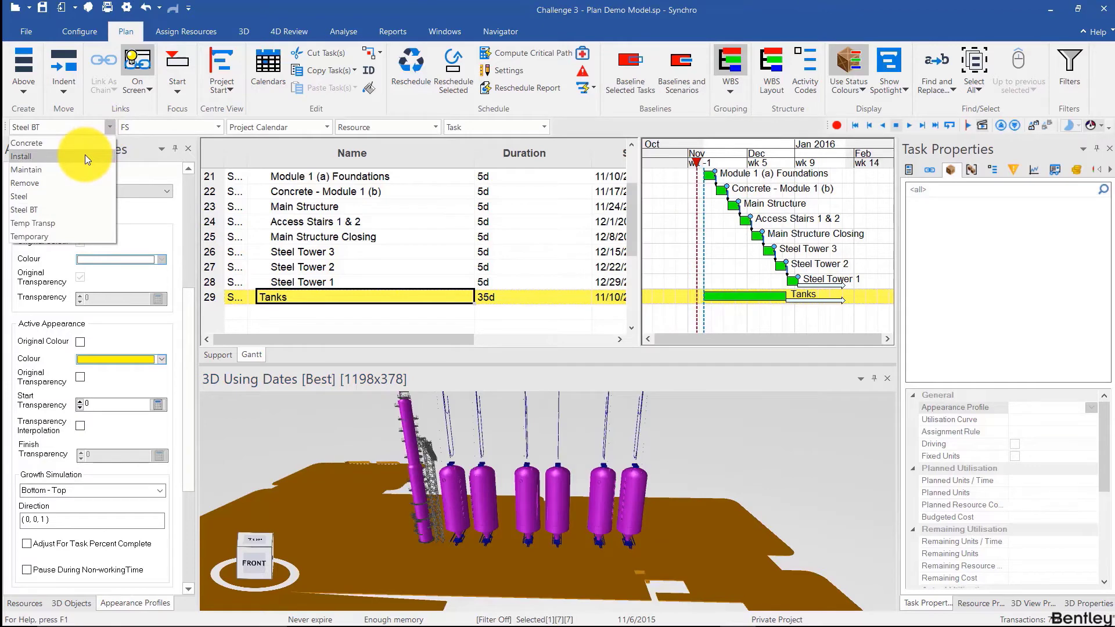
click(85, 154)
Step: Create a separate subtask under Tanks for each picked tank
right_click(531, 503)
mouse_move(577, 473)
click(792, 480)
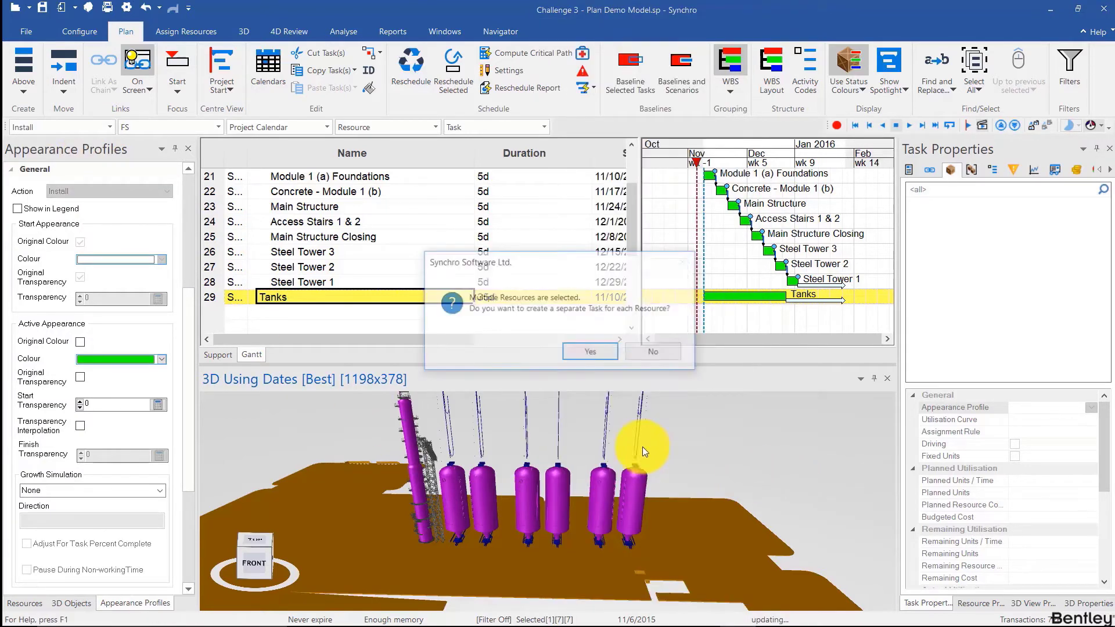
click(591, 353)
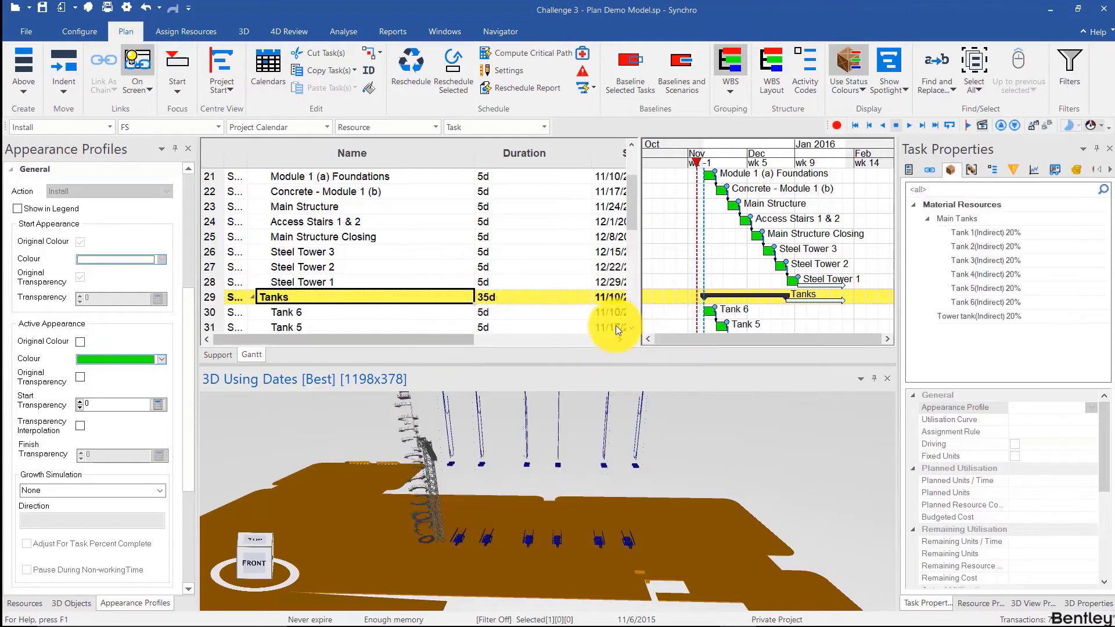
Step: Link Main Structure to Tank 6 and Tank 1 to Main Structure Closing, then reschedule the plan
drag(698, 153, 735, 169)
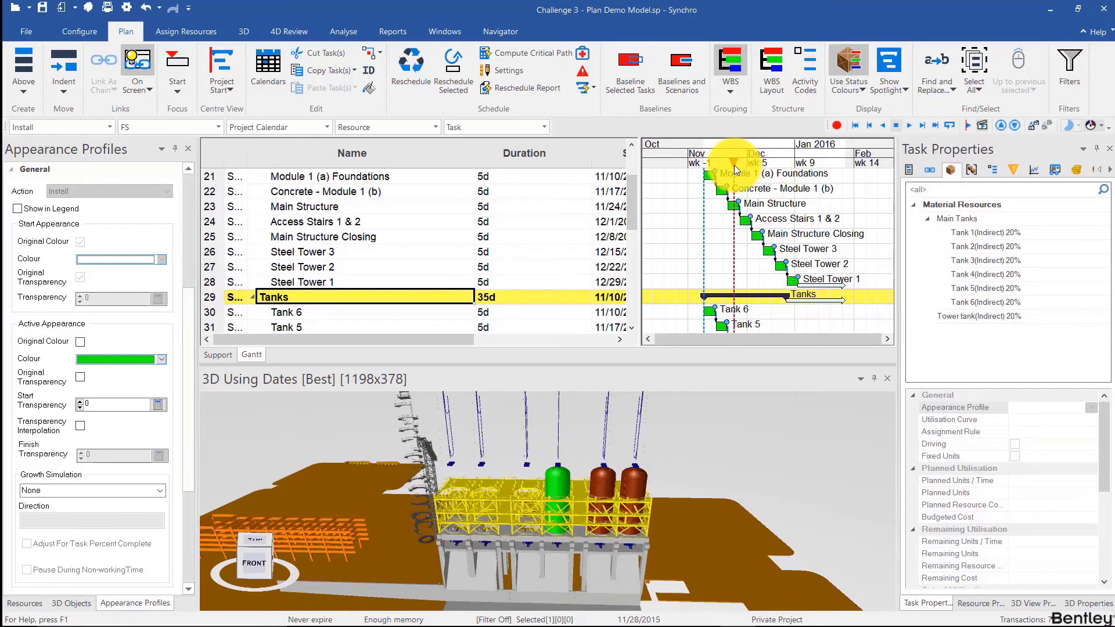
click(370, 207)
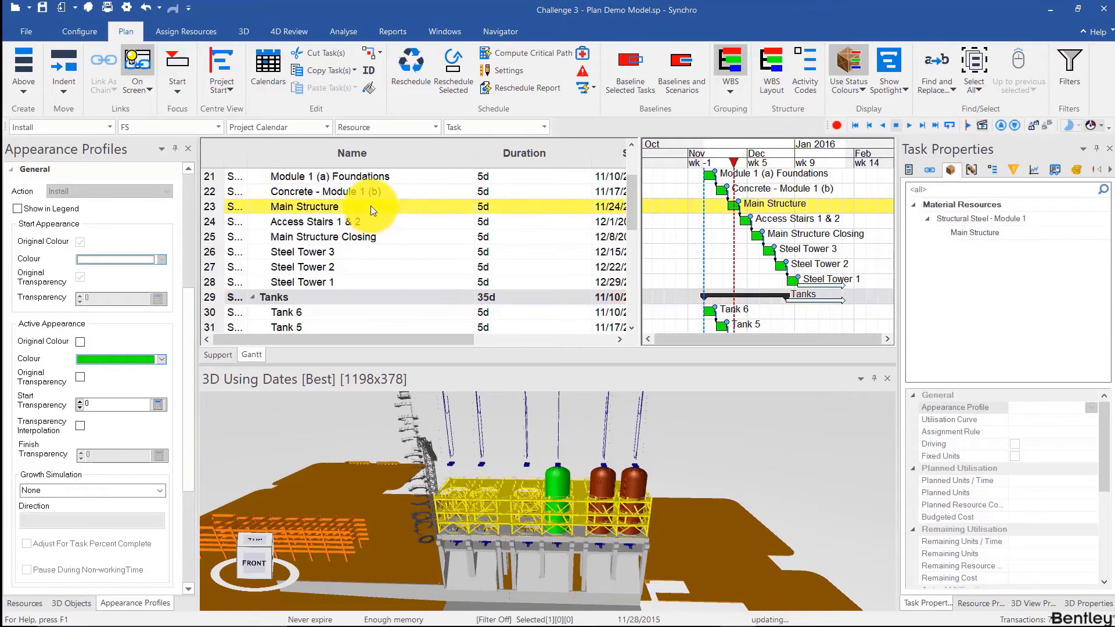
ctrl+click(332, 314)
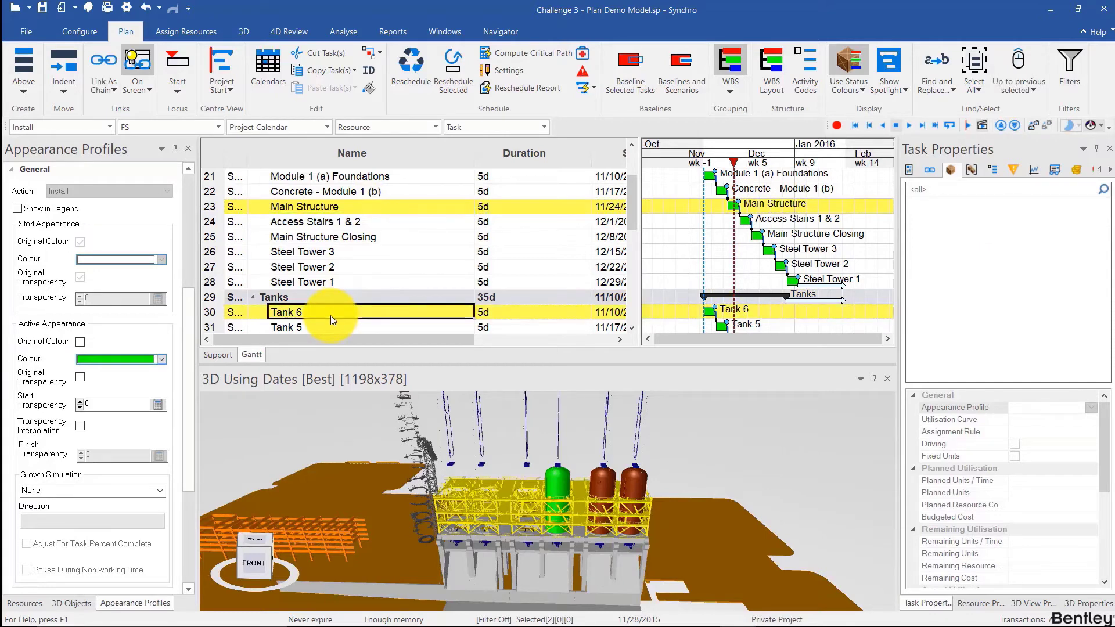
scroll(460, 244, down, 2)
scroll(446, 264, down, 1)
click(383, 282)
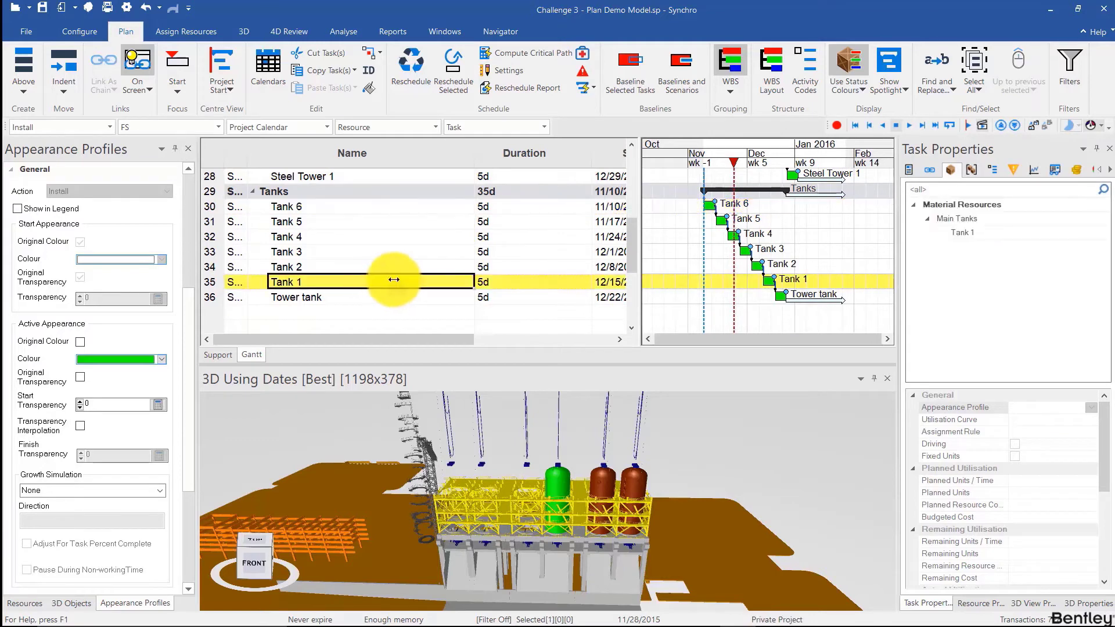
scroll(394, 272, up, 3)
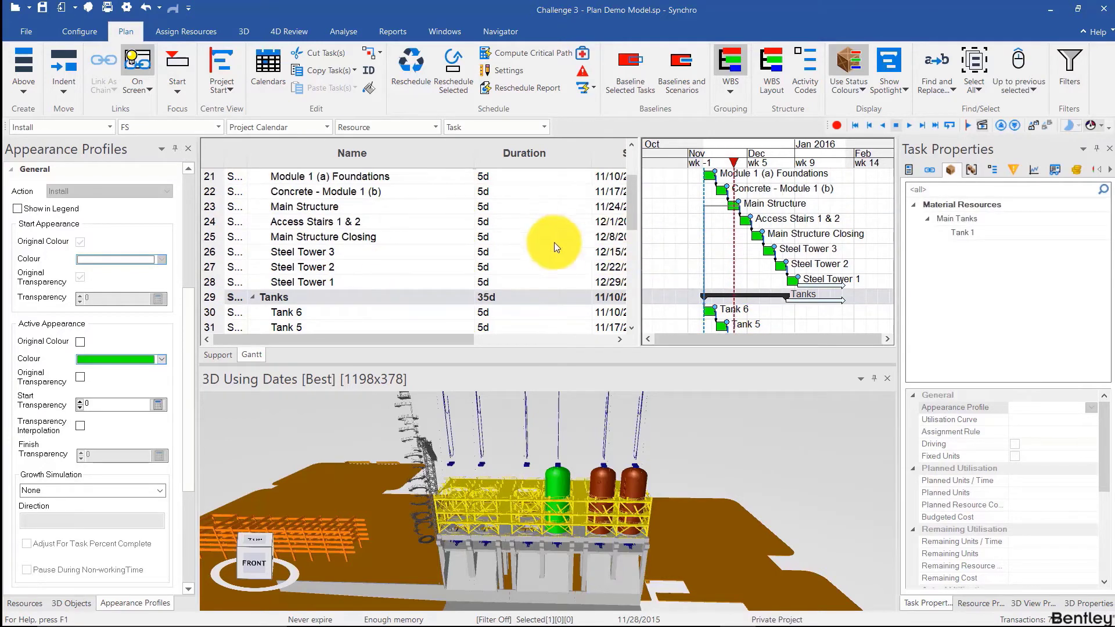
click(518, 237)
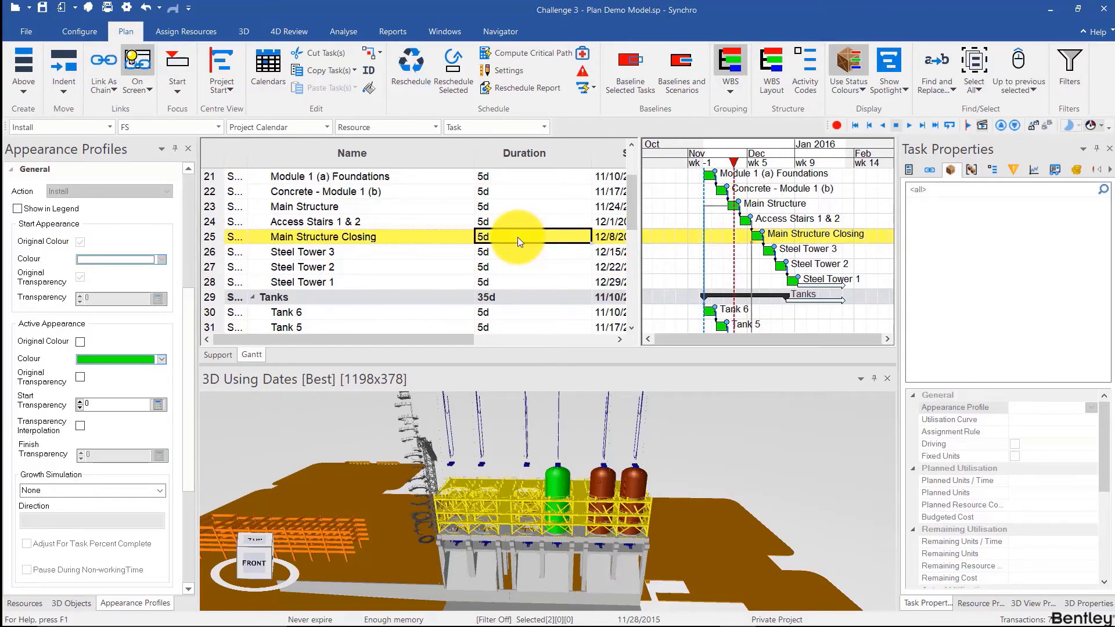
click(423, 79)
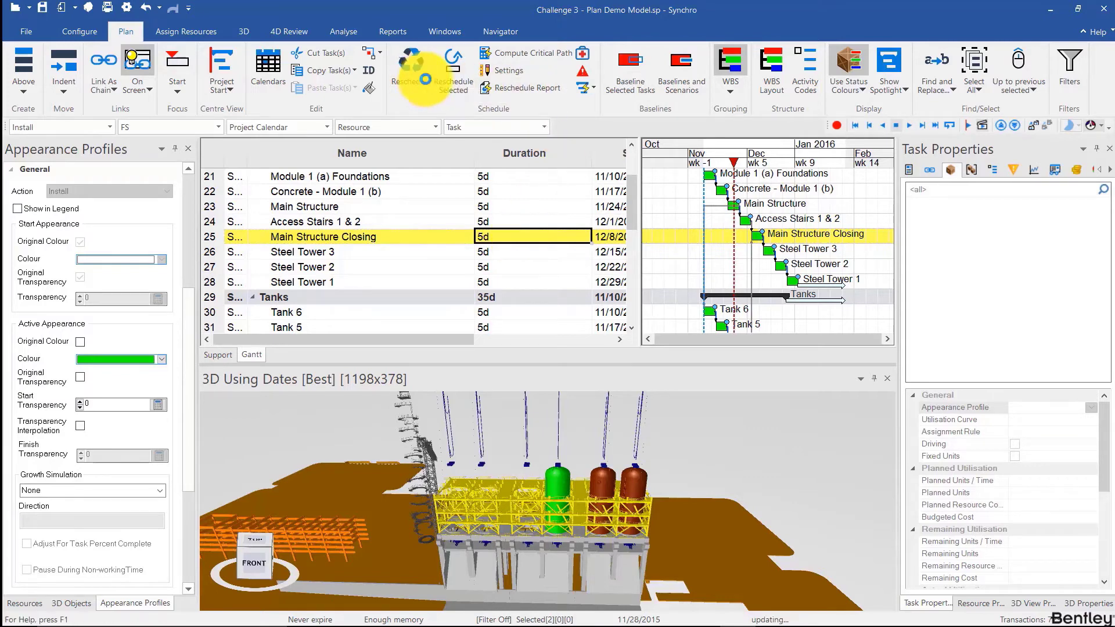
drag(725, 157, 820, 180)
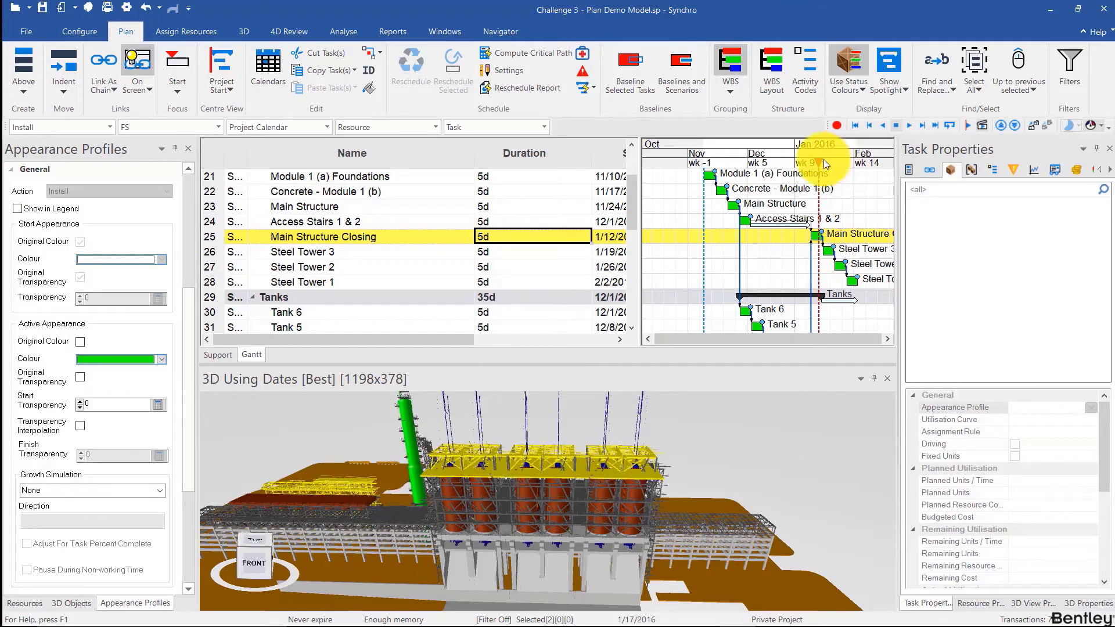
Step: Scrub the focus date into late January 2016 to review the 3D build, then return to 11/5/2015
mouse_move(820, 163)
mouse_down()
mouse_move(862, 172)
mouse_move(851, 169)
mouse_up()
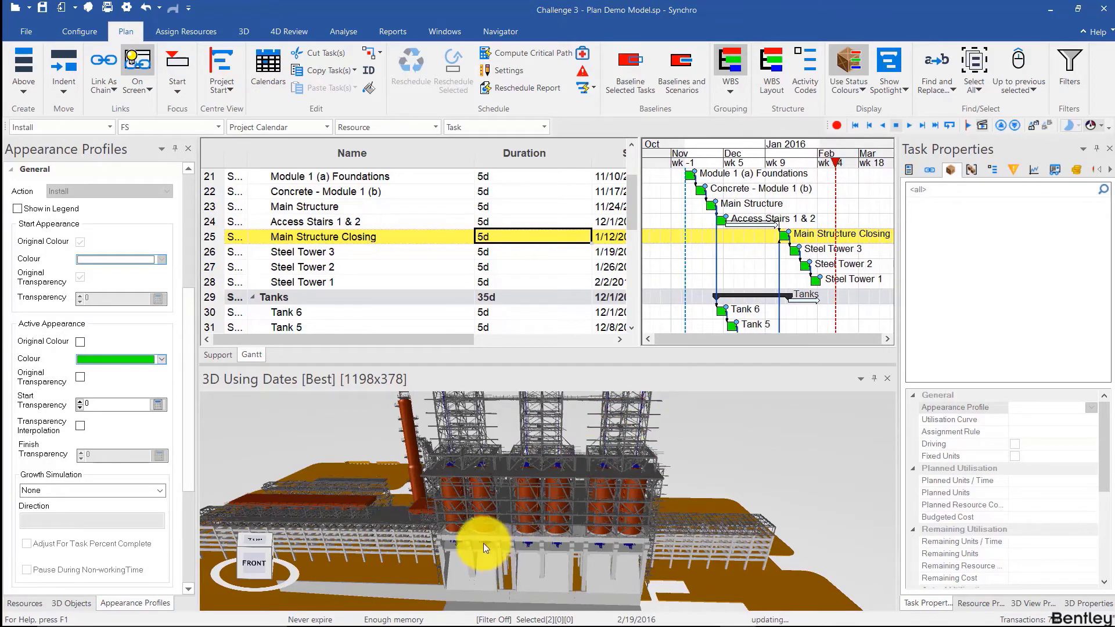
scroll(484, 545, down, 5)
scroll(539, 531, up, 6)
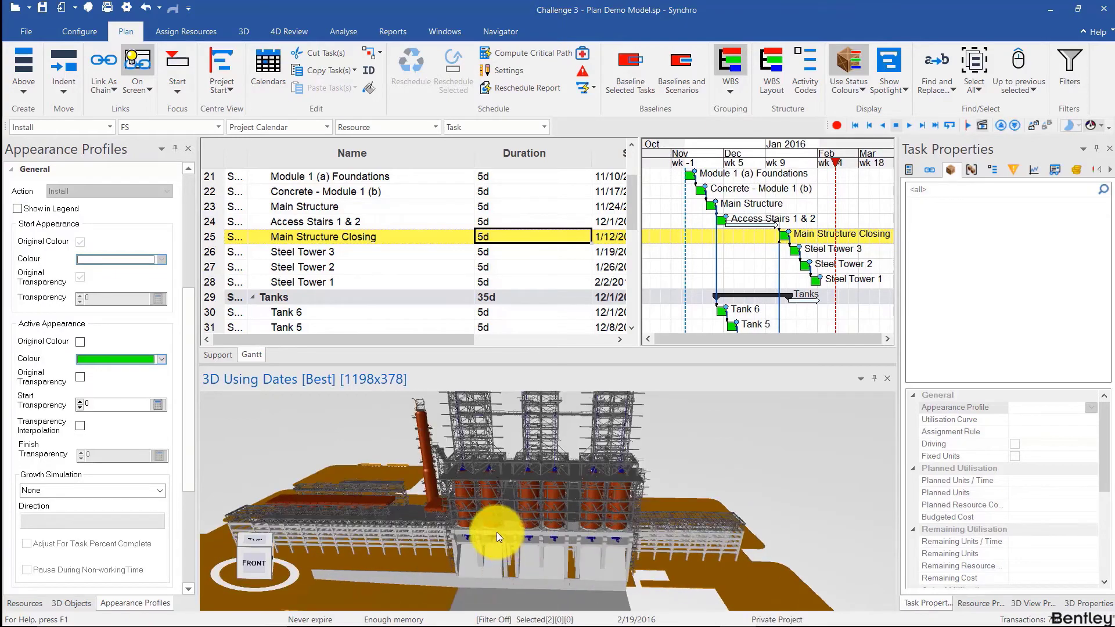
scroll(634, 529, down, 3)
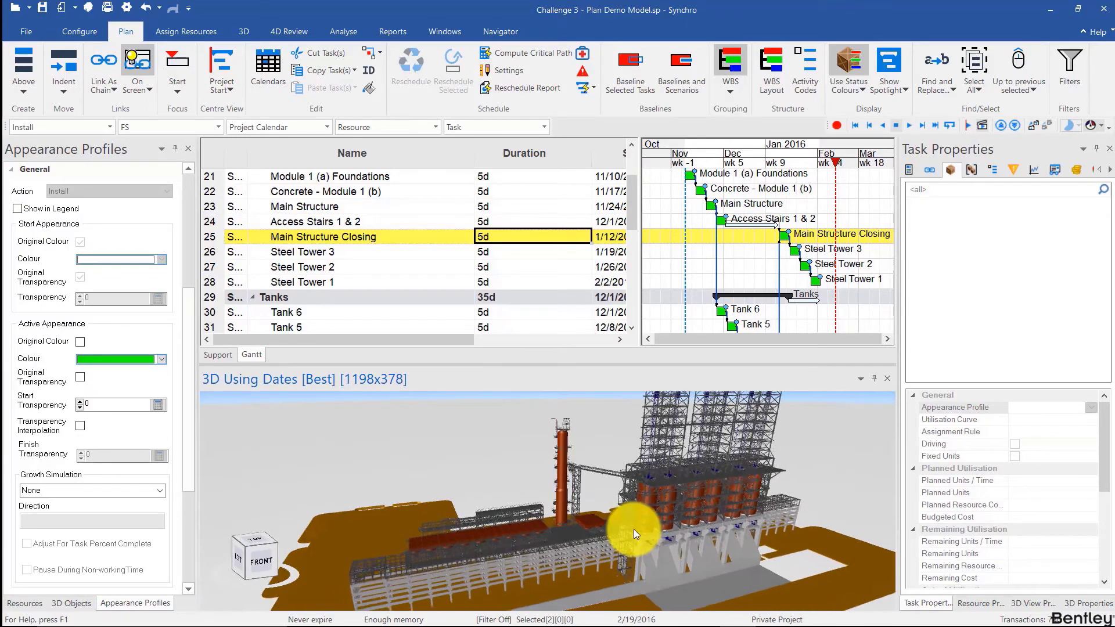
click(677, 153)
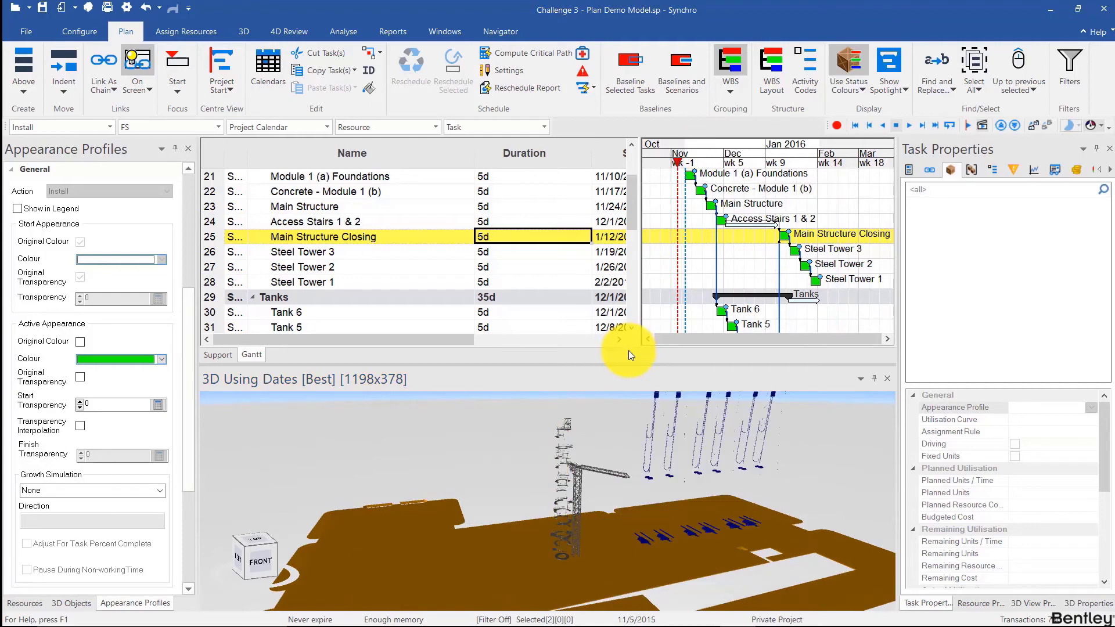
scroll(574, 507, up, 3)
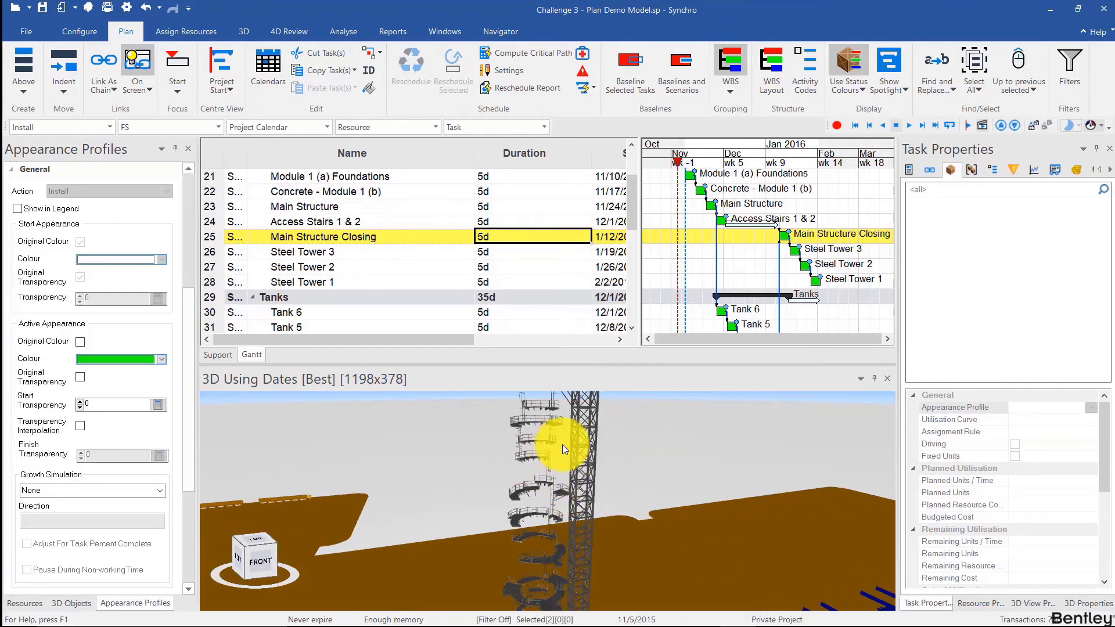
scroll(558, 445, down, 5)
drag(644, 511, 588, 531)
scroll(290, 281, down, 2)
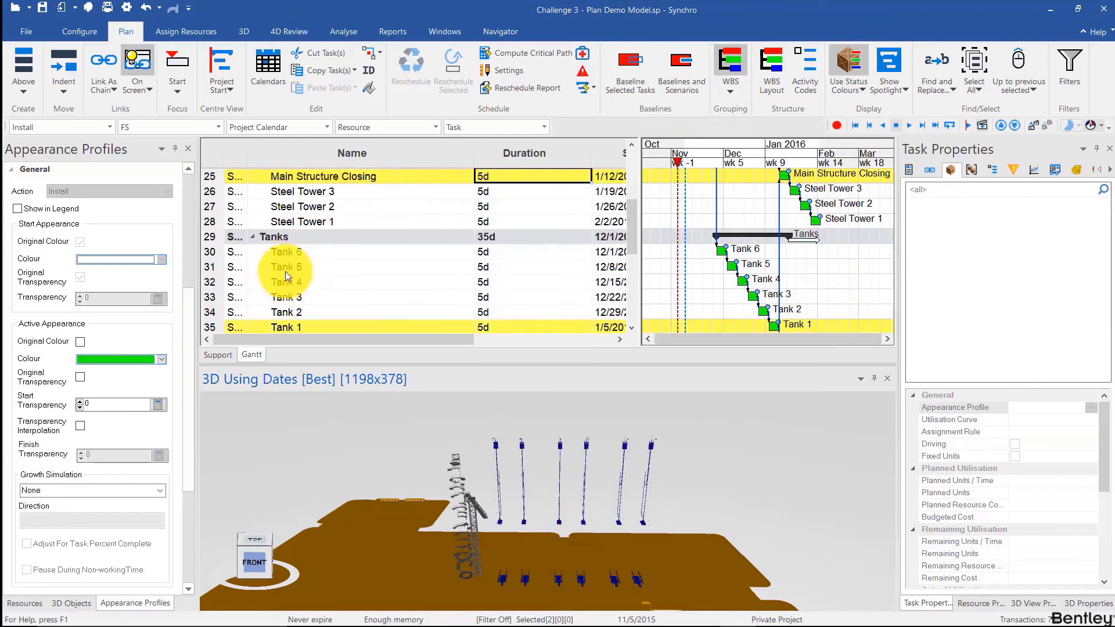
scroll(258, 234, up, 4)
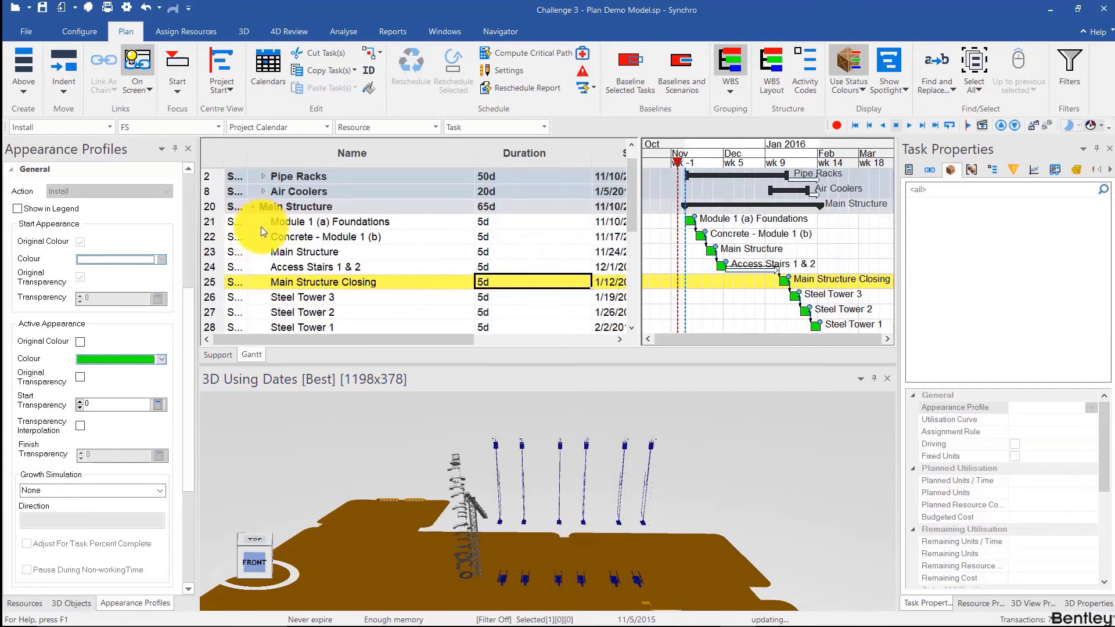
Step: Collapse Main Structure and add a 'Cutting Tools' task lasting 10 days
click(253, 220)
click(294, 238)
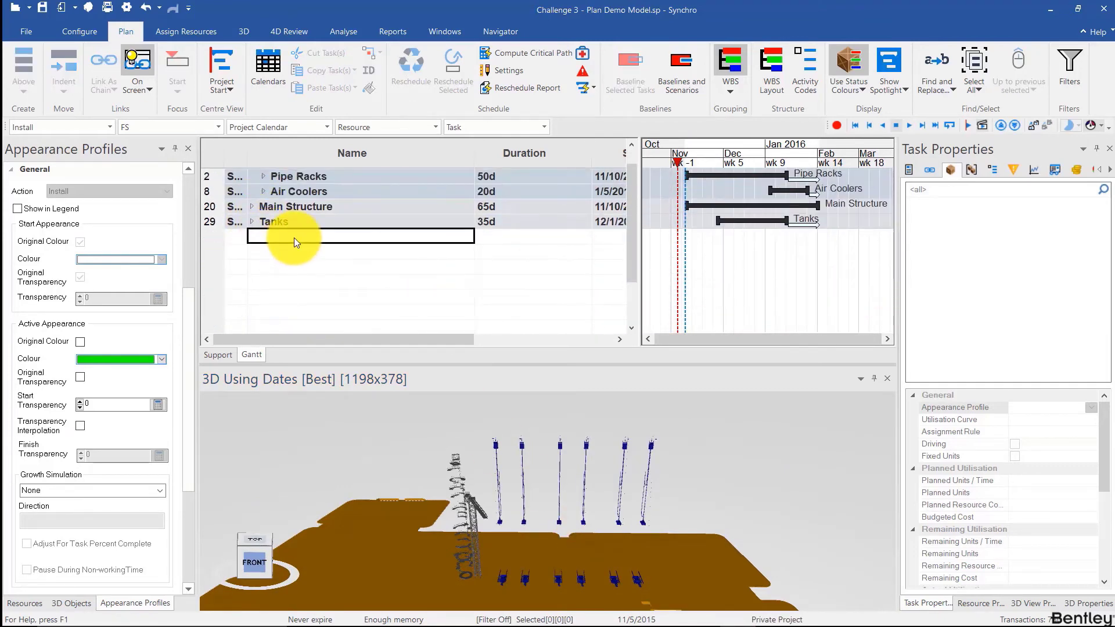
text(Cutting )
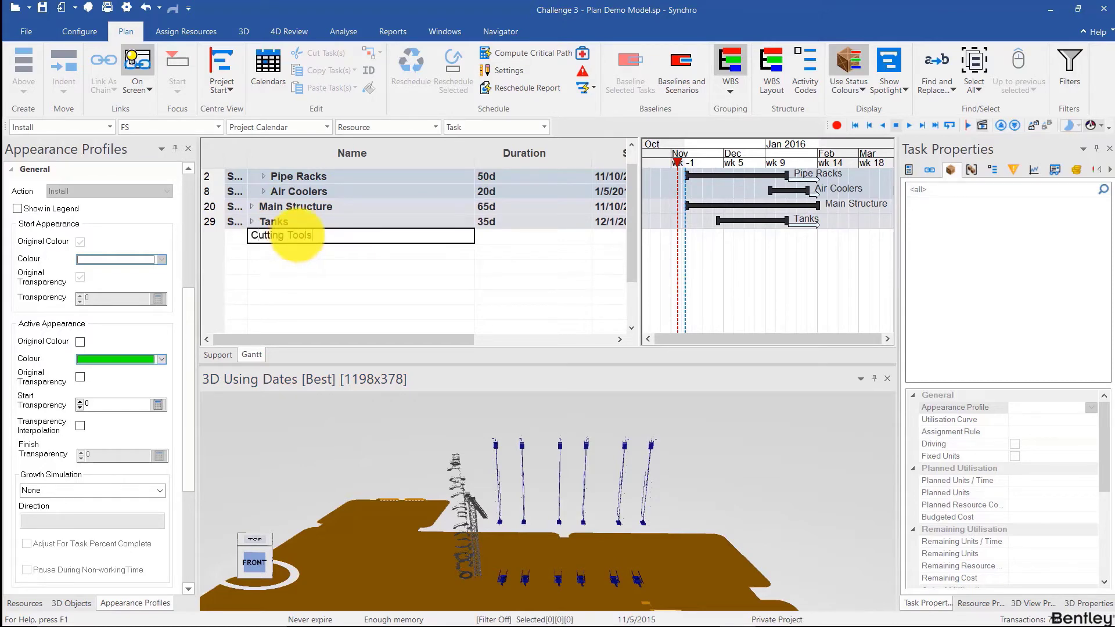
text(Tools)
key(Return)
click(501, 234)
text(10)
key(Return)
Step: Pick the cutting-tool column elements in the 3D model for the Cutting Tools task
drag(570, 442, 625, 443)
ctrl+click(586, 433)
right_click(481, 431)
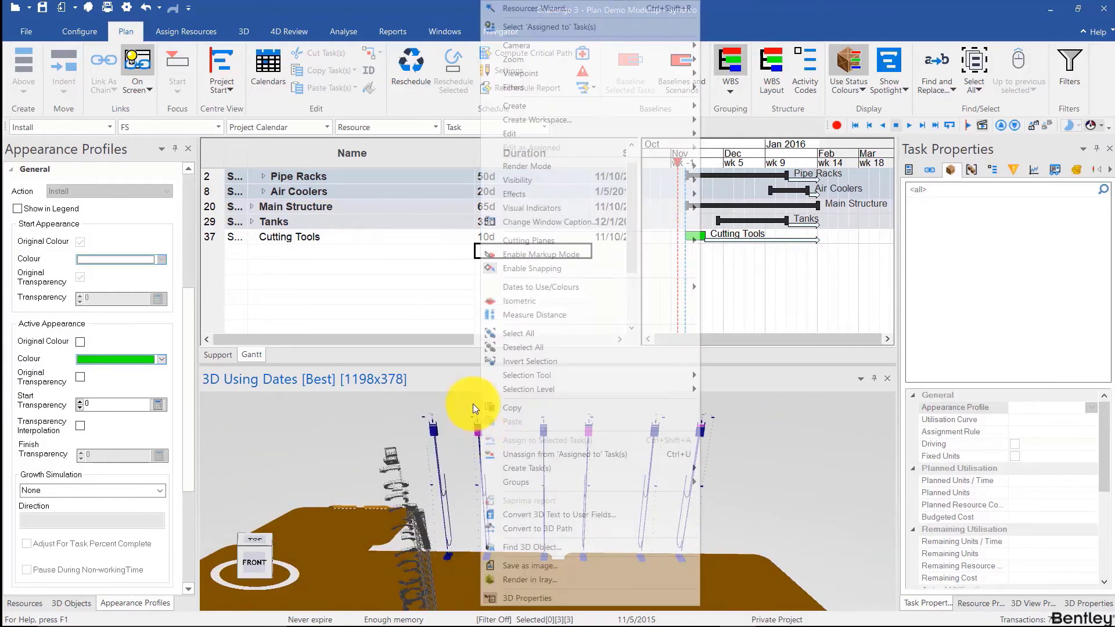
click(397, 246)
click(395, 240)
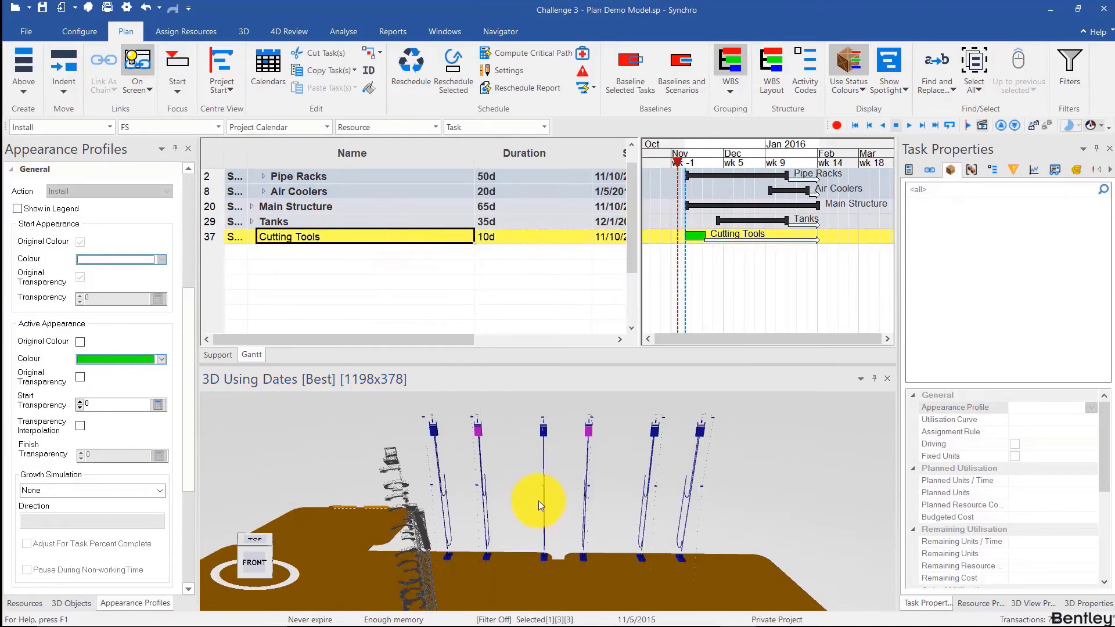
right_click(537, 497)
Step: Create a separate task per cutting tool, adding tools 5 and 1 to the Cutting tool 6 and 2 tasks
mouse_move(618, 467)
click(791, 476)
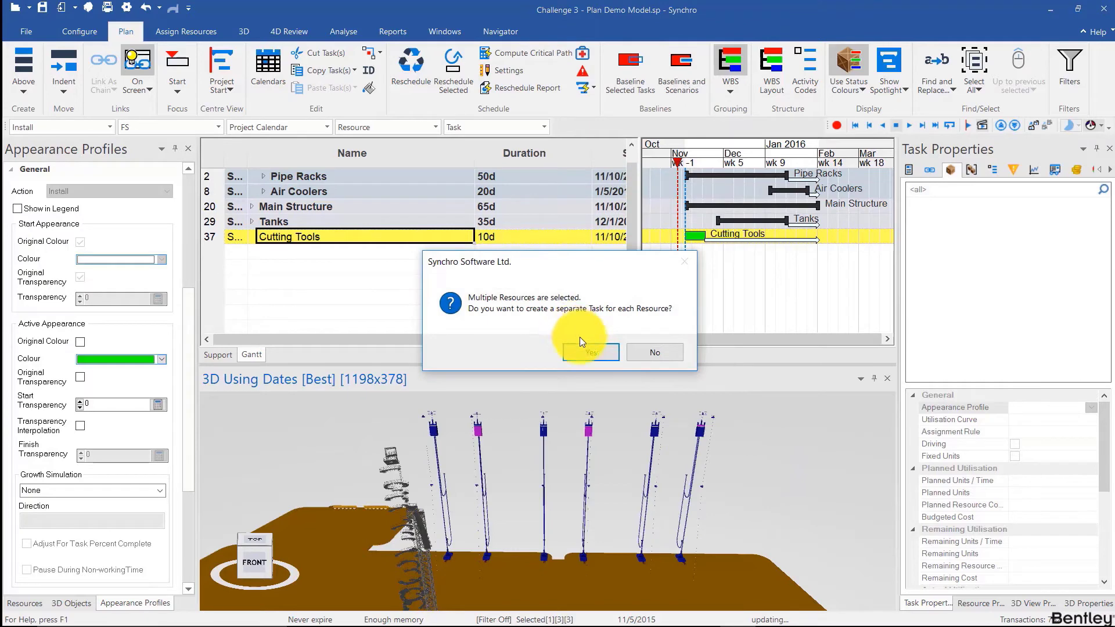
click(588, 352)
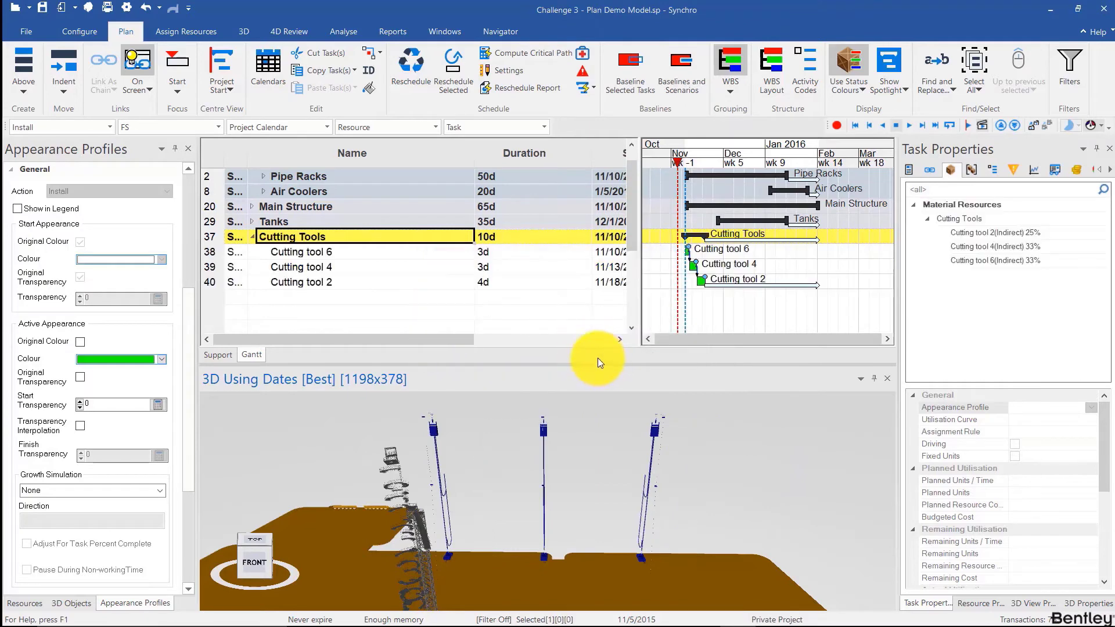
click(384, 251)
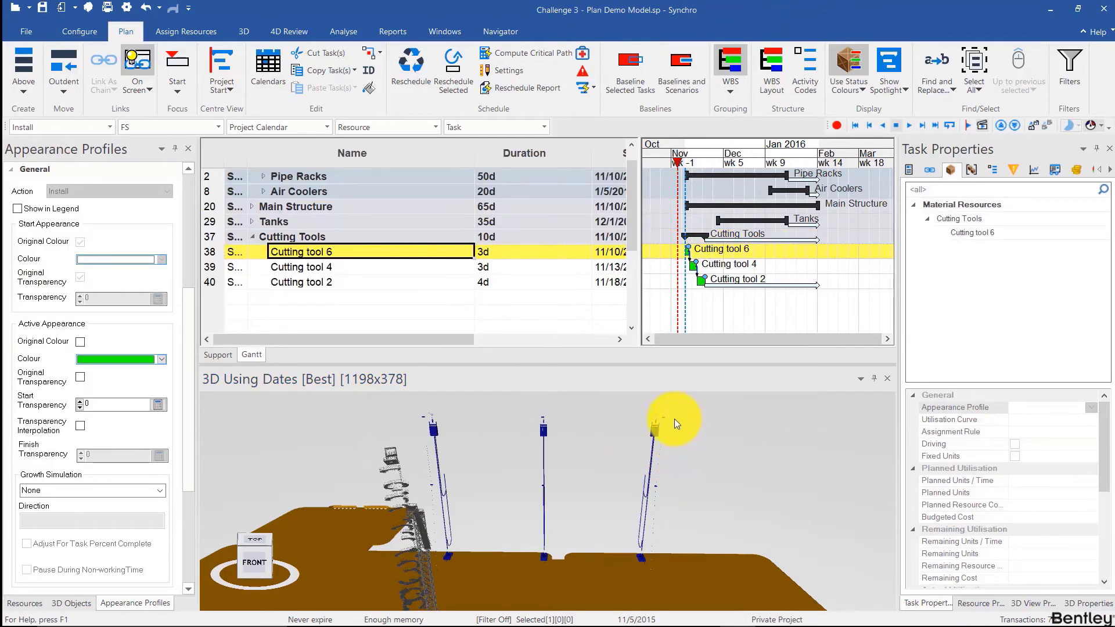
click(651, 442)
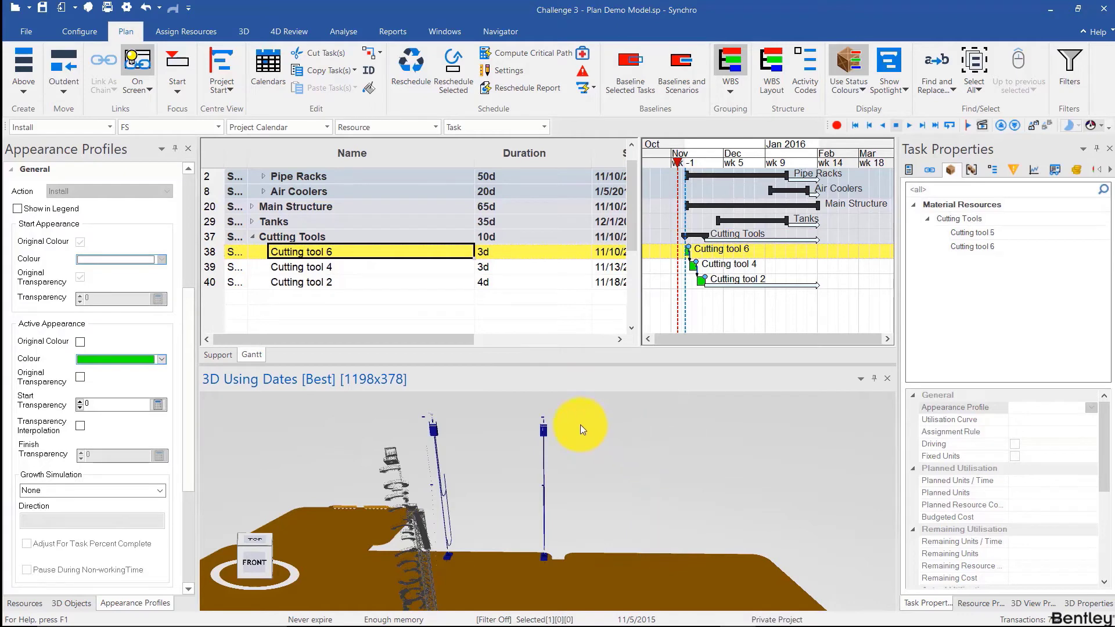
click(385, 266)
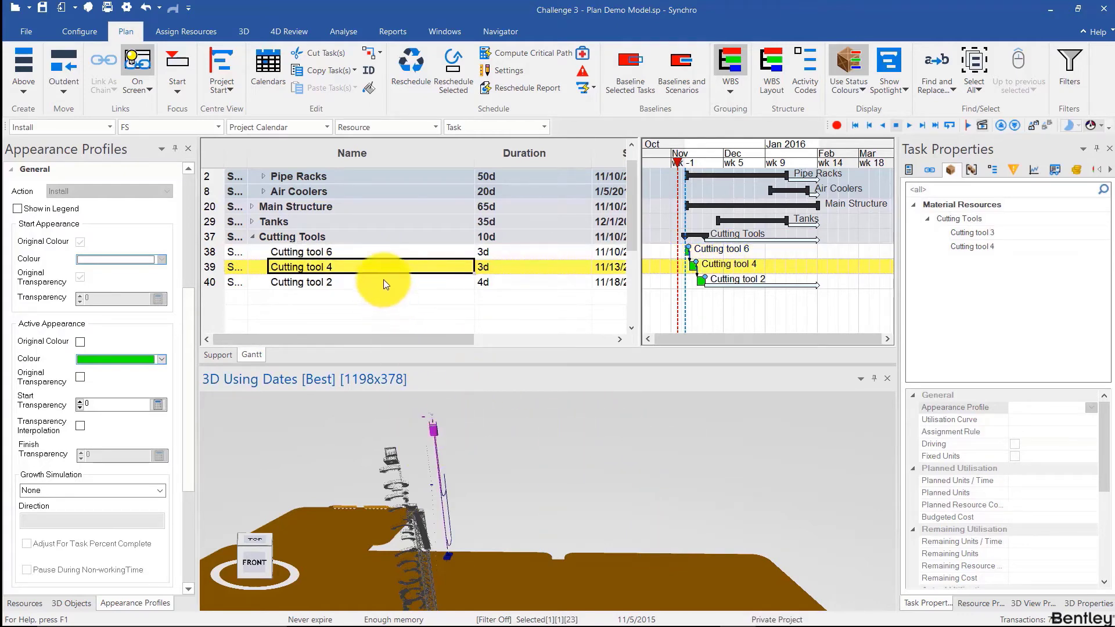
click(382, 282)
drag(381, 287, 377, 281)
Step: Rename the cutting tool tasks to 'Cutting tool 6 & 5', '4 & 3' and '2 & 1'
click(329, 252)
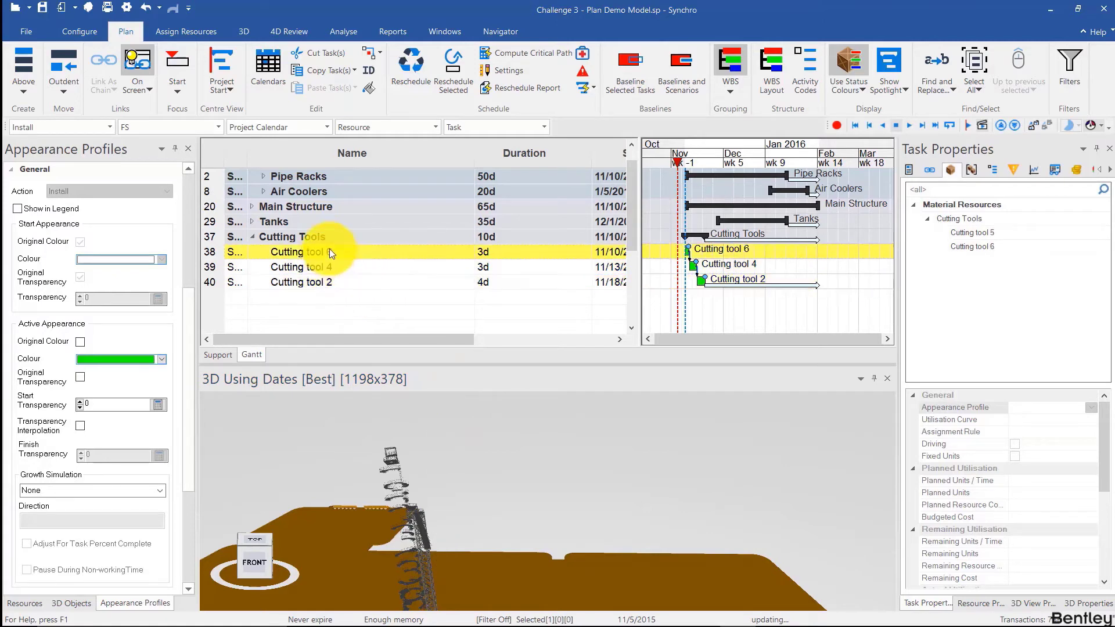
click(328, 252)
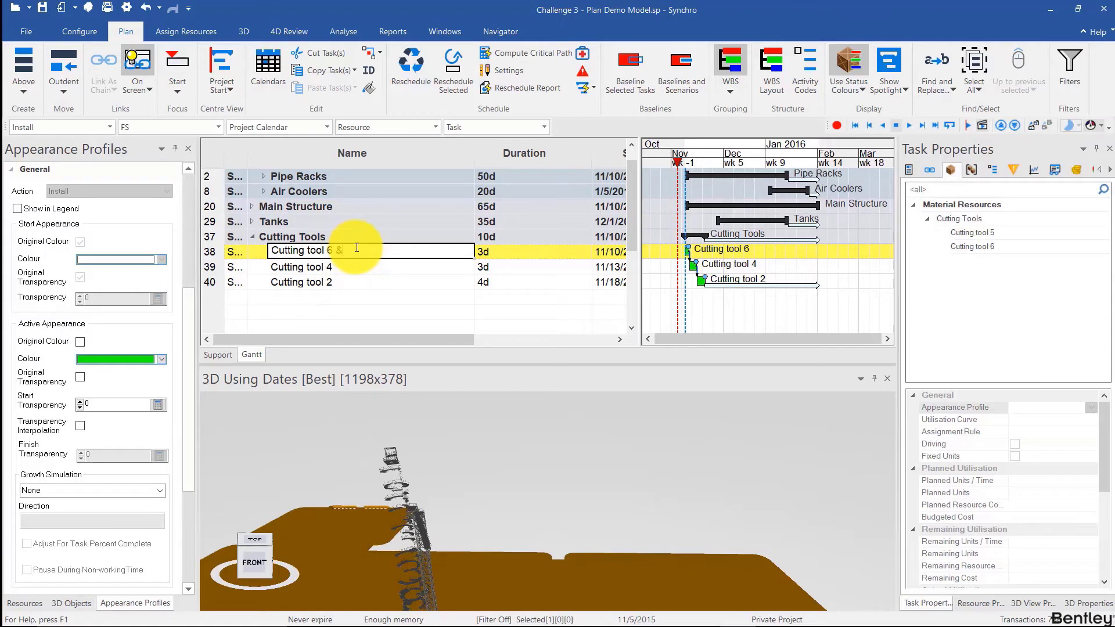
click(357, 267)
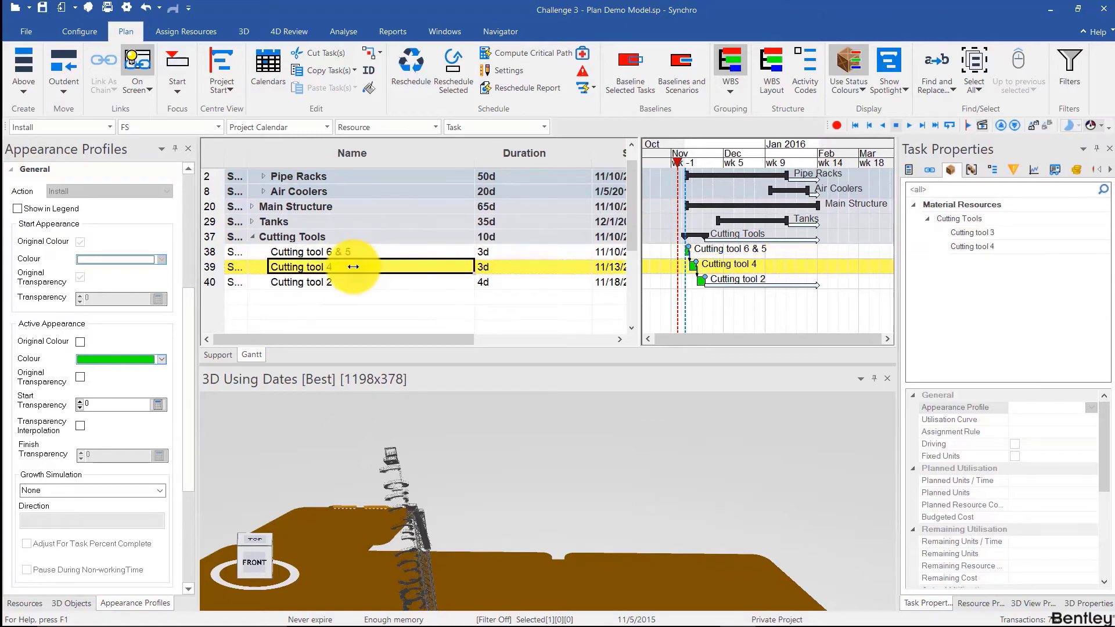
click(333, 268)
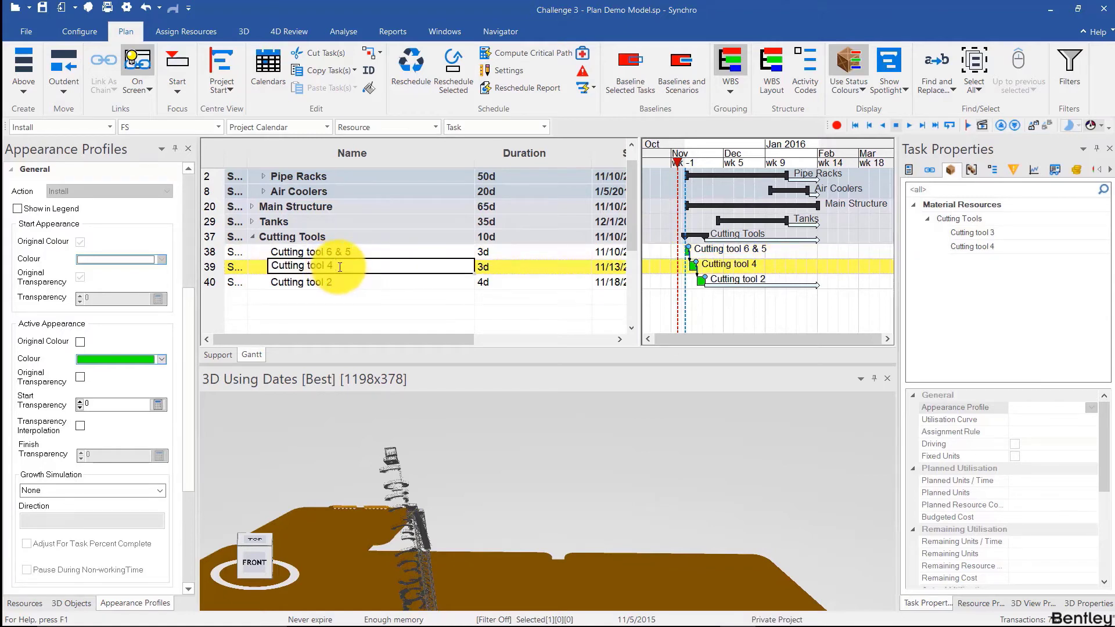
text(& 3)
click(369, 282)
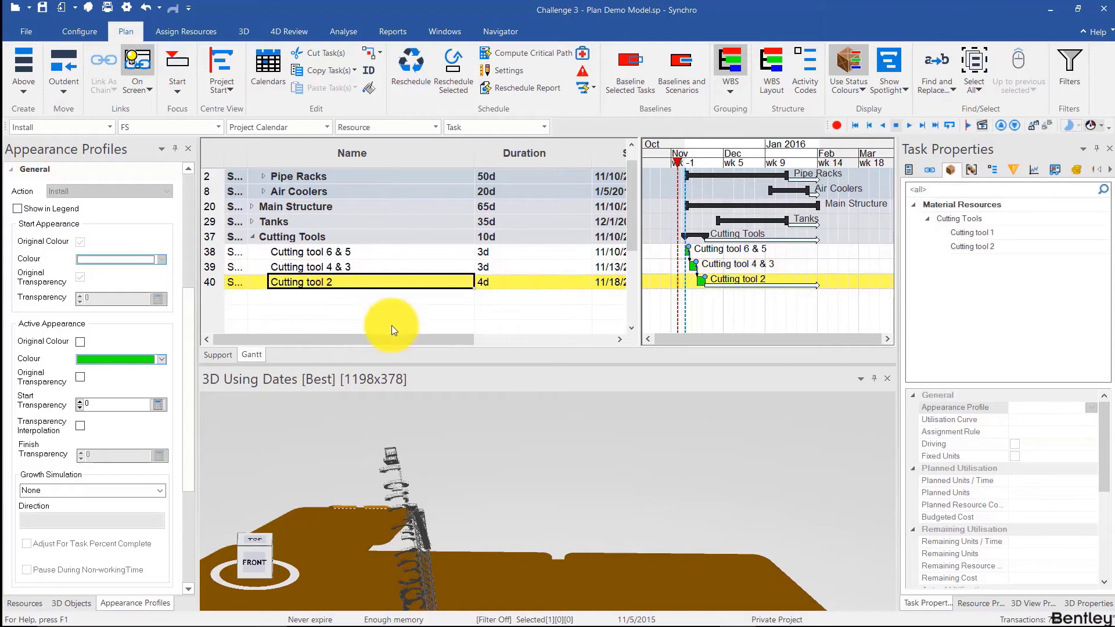
click(331, 284)
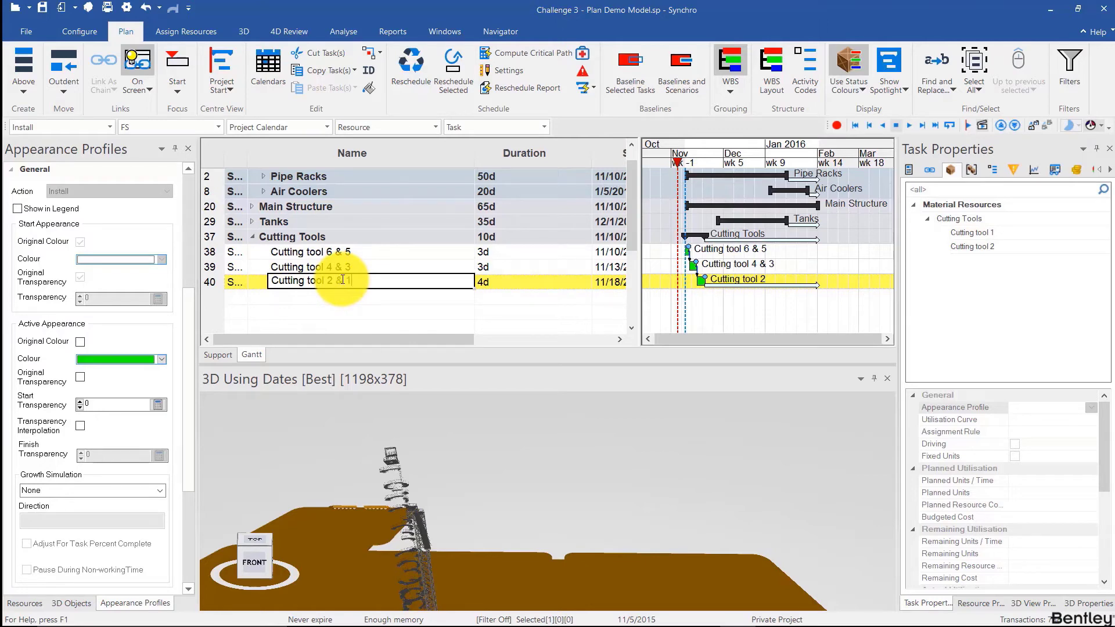
text(& 1)
key(Return)
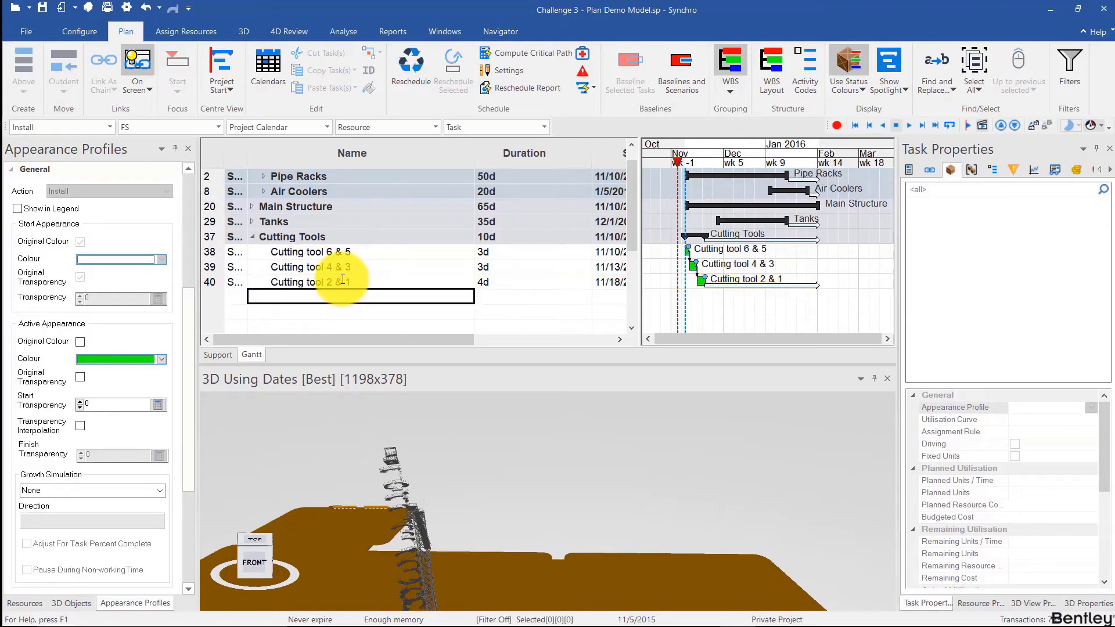
Step: Set Cutting tool 2 & 1 to 3 days and advance the focus date to 11/12/2015
click(491, 282)
text(3)
key(Return)
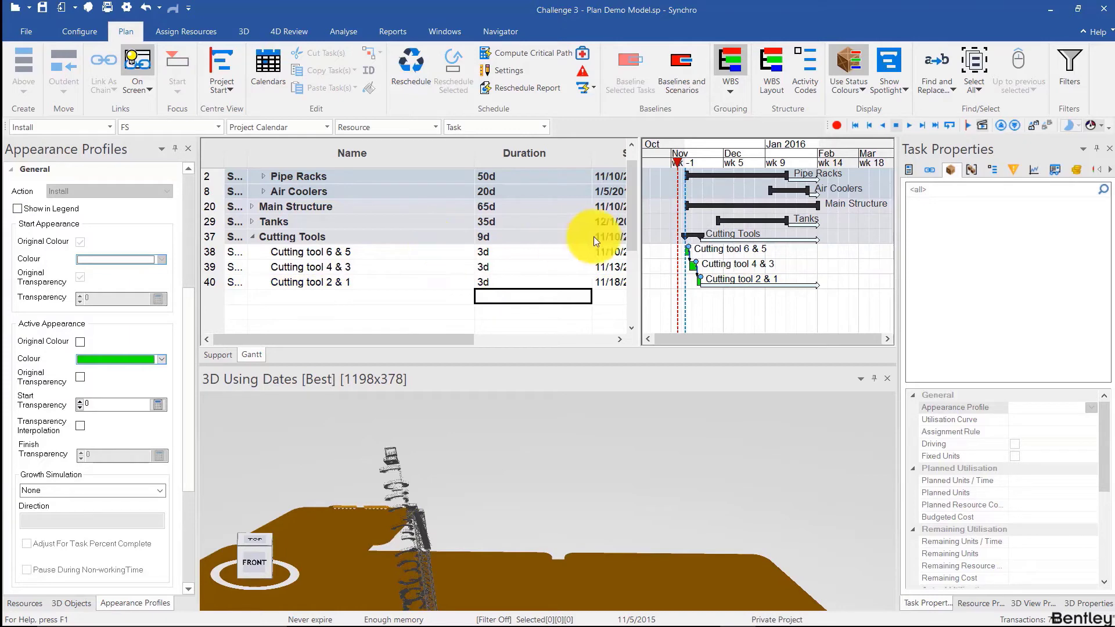
drag(681, 151, 726, 154)
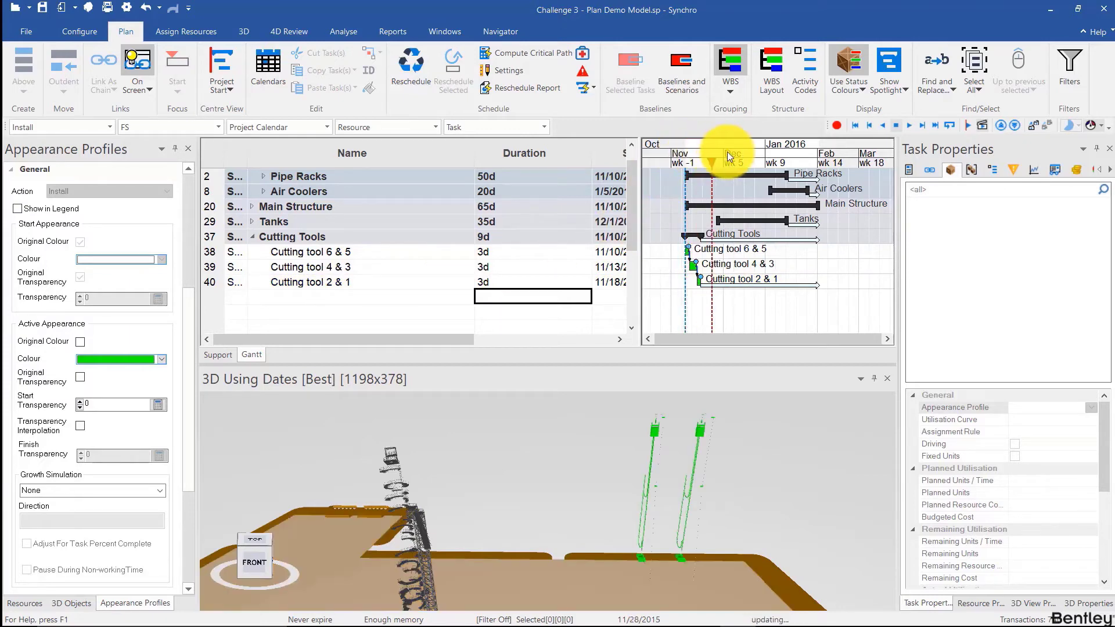
Step: Link Tanks 5, 3 and 1 to Cutting tool 6 & 5, 4 & 3 and 2 & 1, then reschedule
click(253, 222)
scroll(274, 252, down, 2)
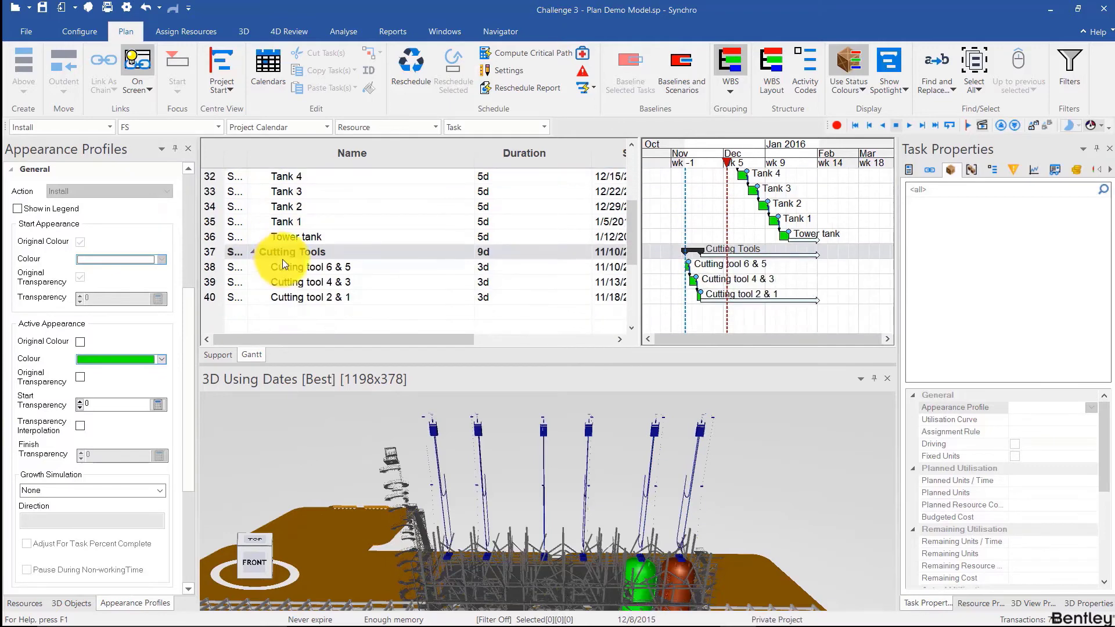
scroll(283, 246, up, 3)
click(299, 204)
scroll(302, 232, down, 3)
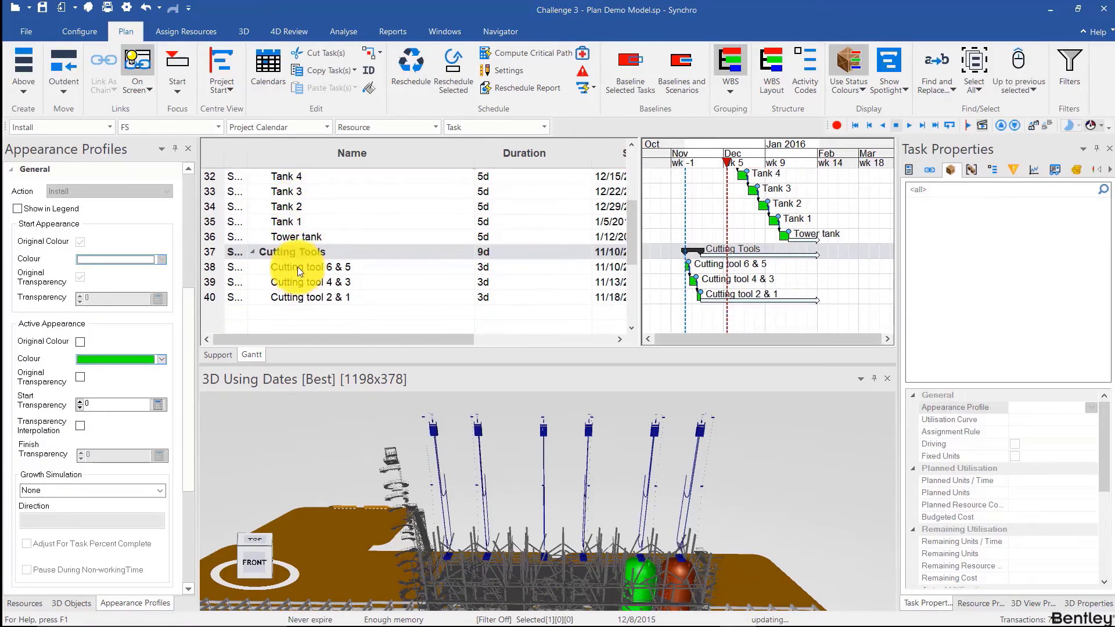
ctrl+click(298, 266)
scroll(298, 267, up, 1)
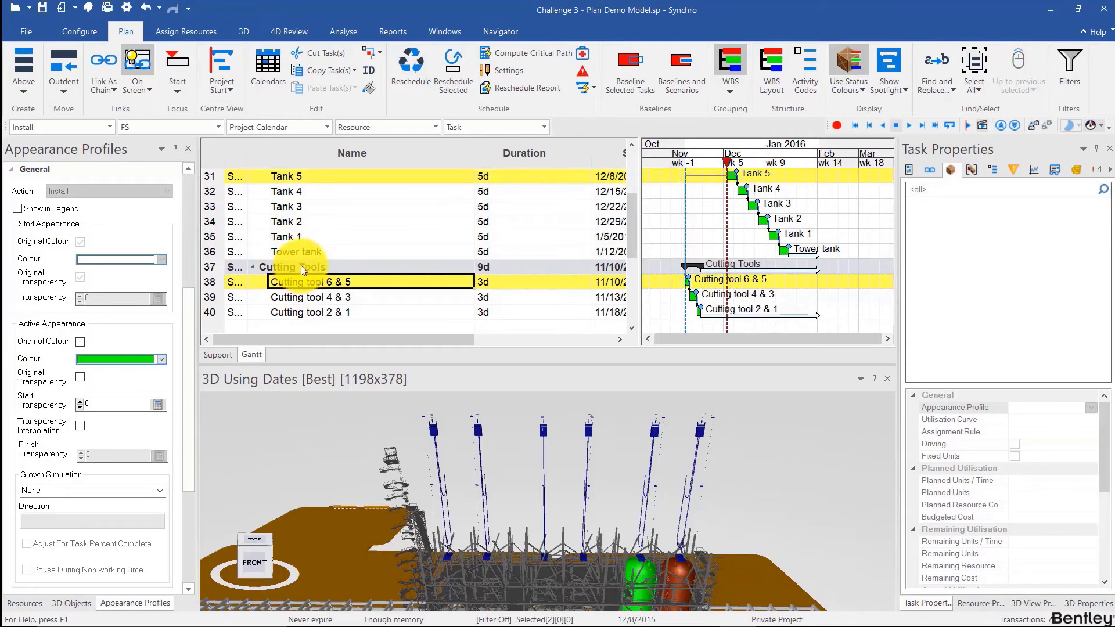
click(287, 204)
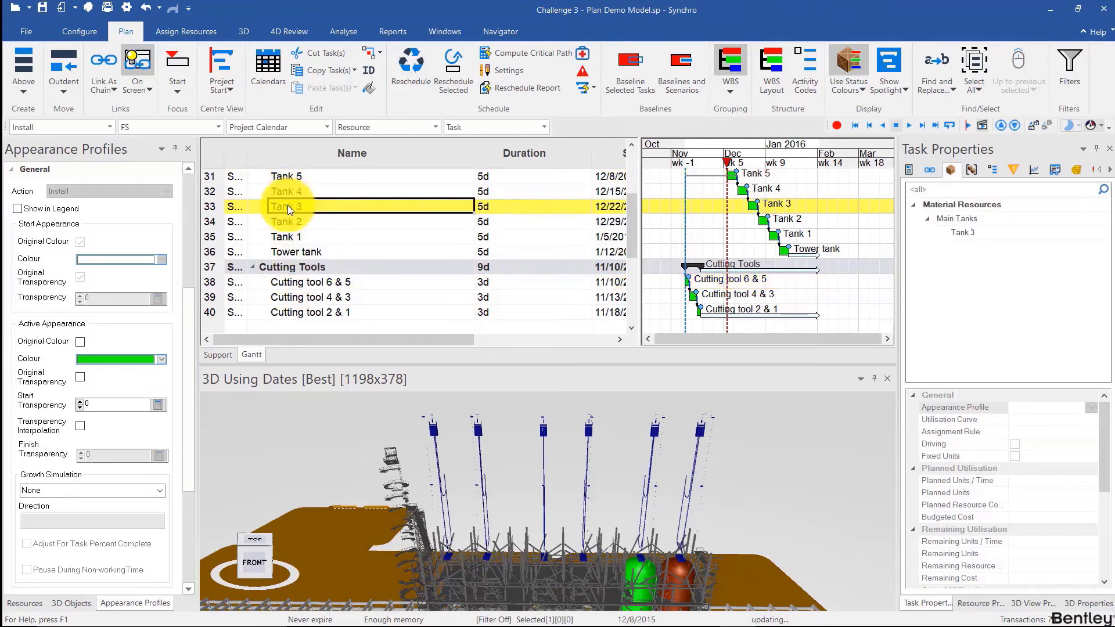
ctrl+click(293, 296)
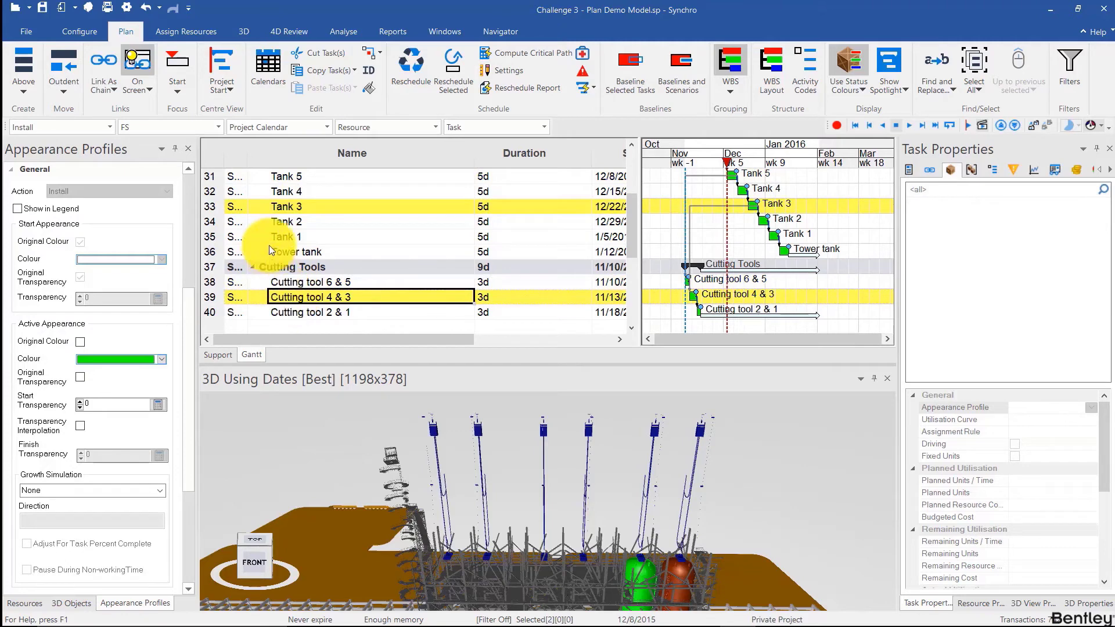
click(280, 236)
ctrl+click(307, 312)
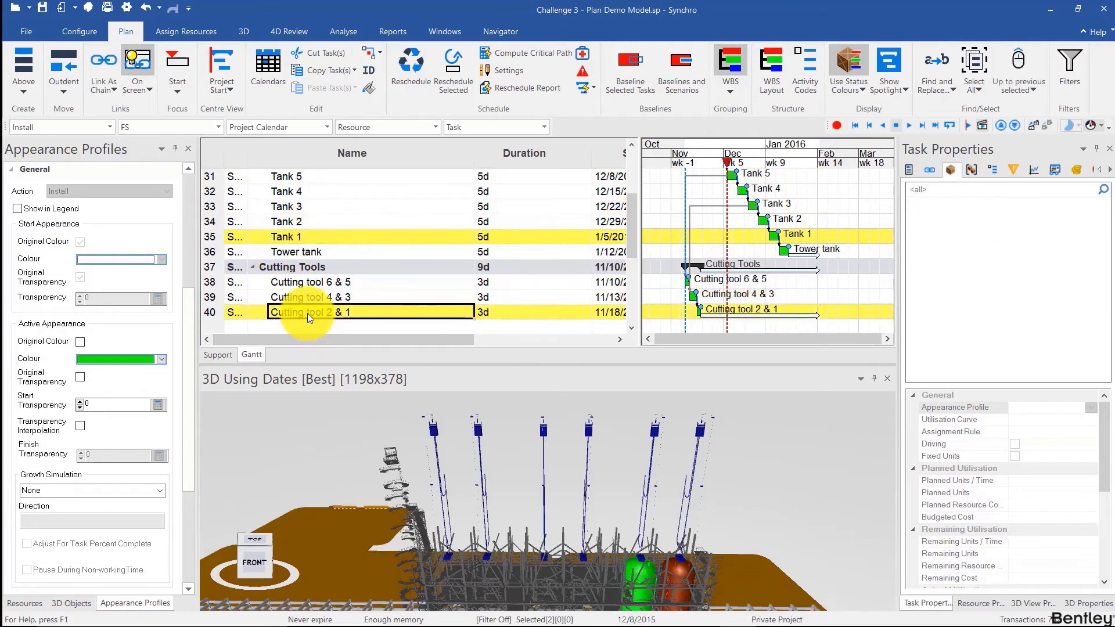
click(731, 152)
click(733, 159)
Step: Advance the focus date to 12/18 to review the plant in 3D, and select the three cutting tool tasks
drag(735, 161, 767, 168)
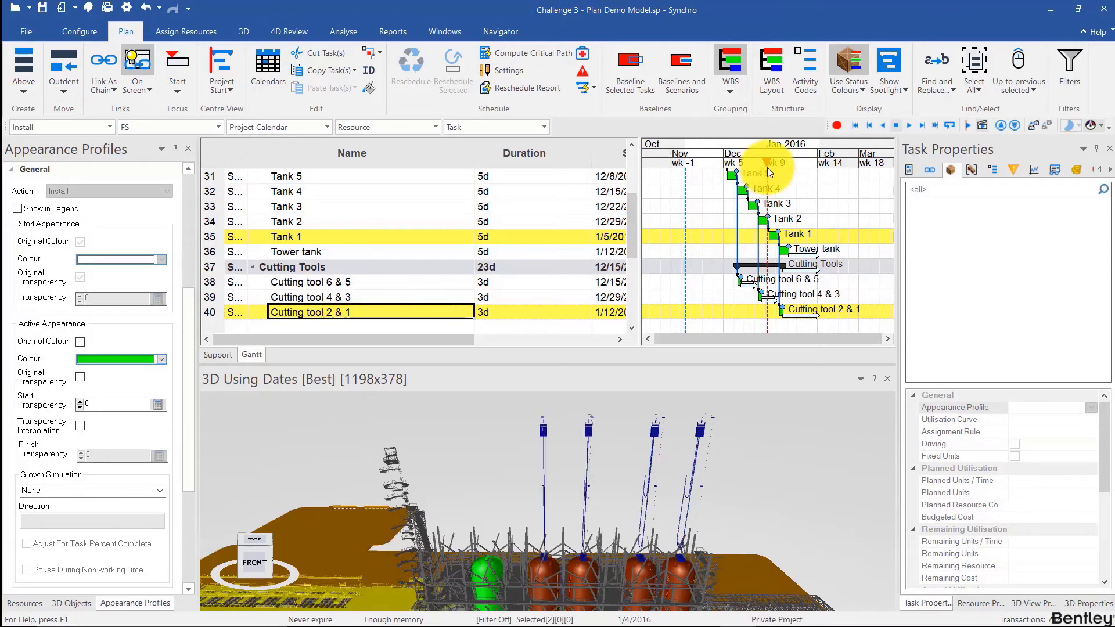
scroll(616, 537, down, 3)
drag(607, 562, 647, 524)
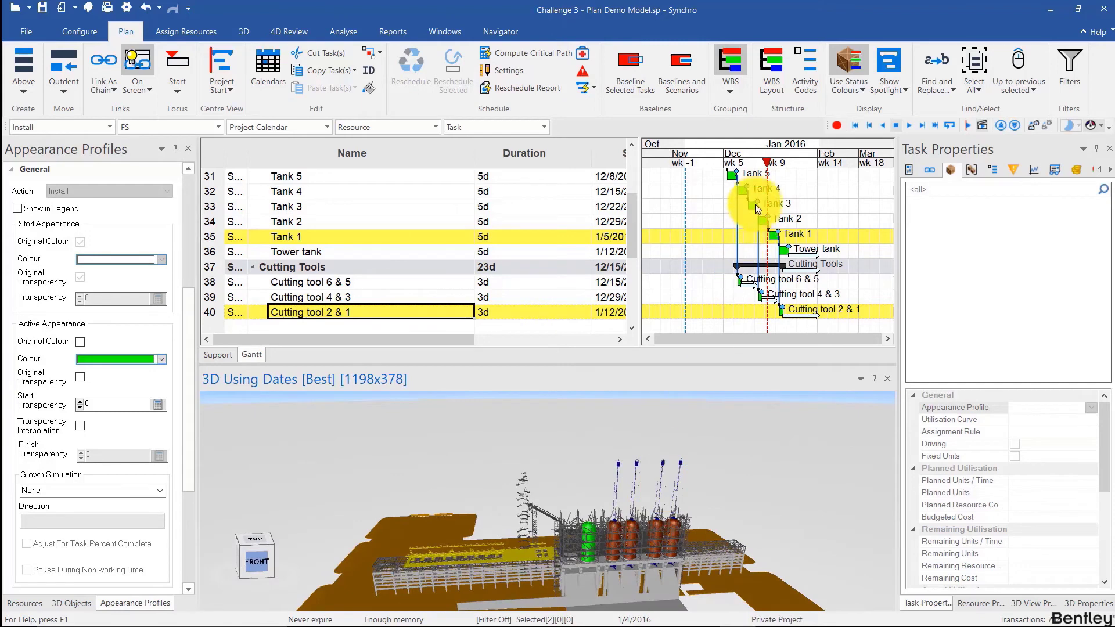
ctrl+scroll(749, 213, up, 1)
scroll(444, 277, down, 1)
scroll(373, 263, up, 1)
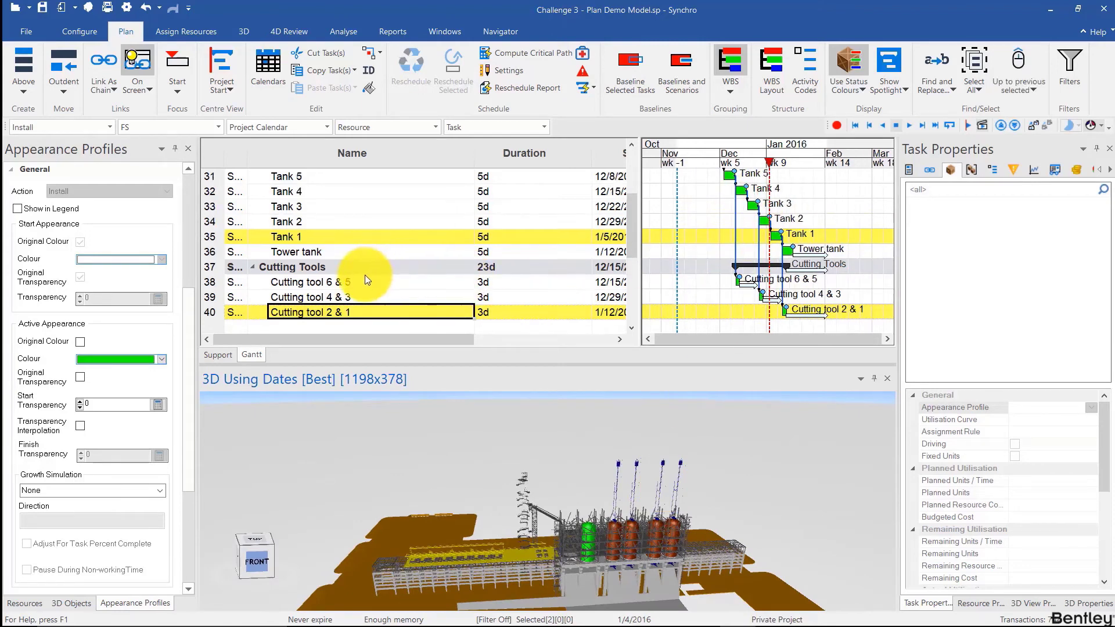
click(358, 285)
shift+click(363, 311)
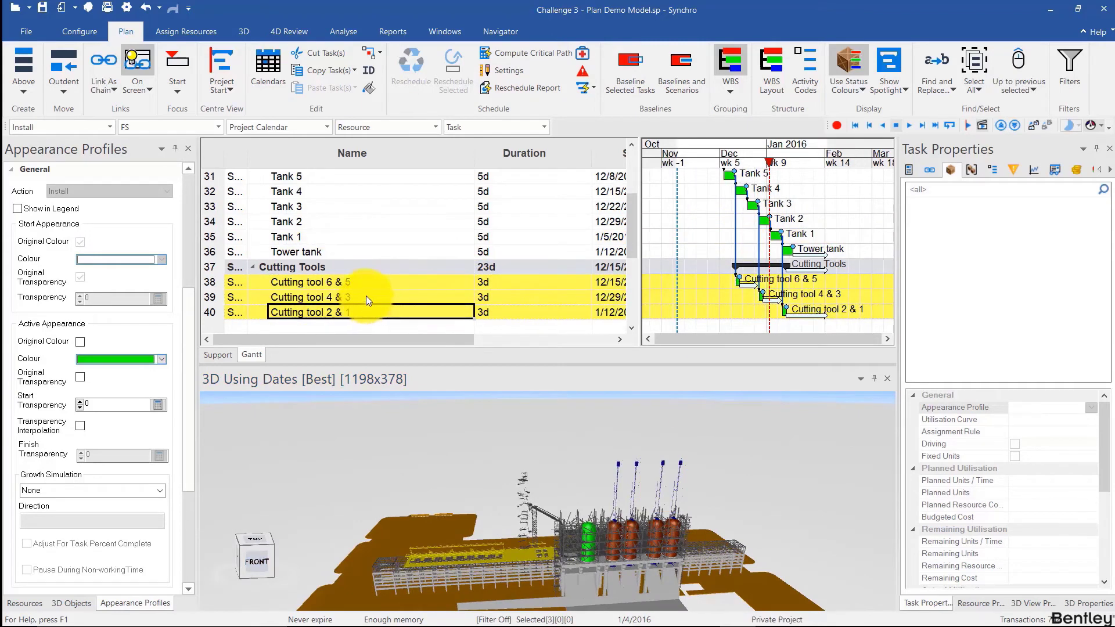
scroll(372, 296, up, 2)
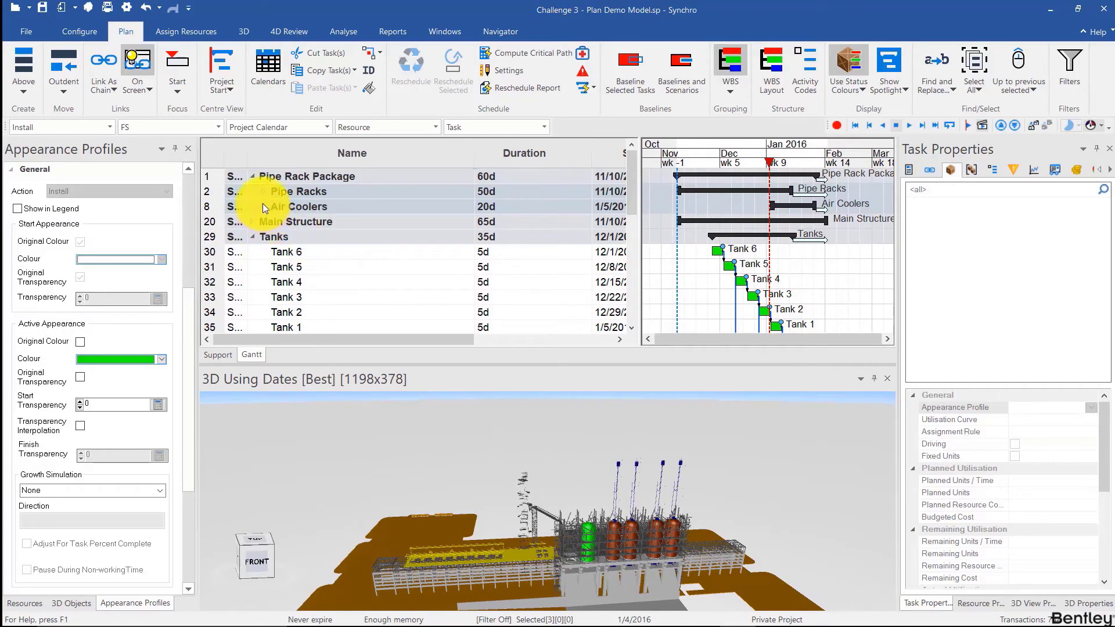
Step: Expand Main Structure and collapse Tanks so the steel towers and cutting tools show
click(253, 236)
scroll(254, 234, down, 1)
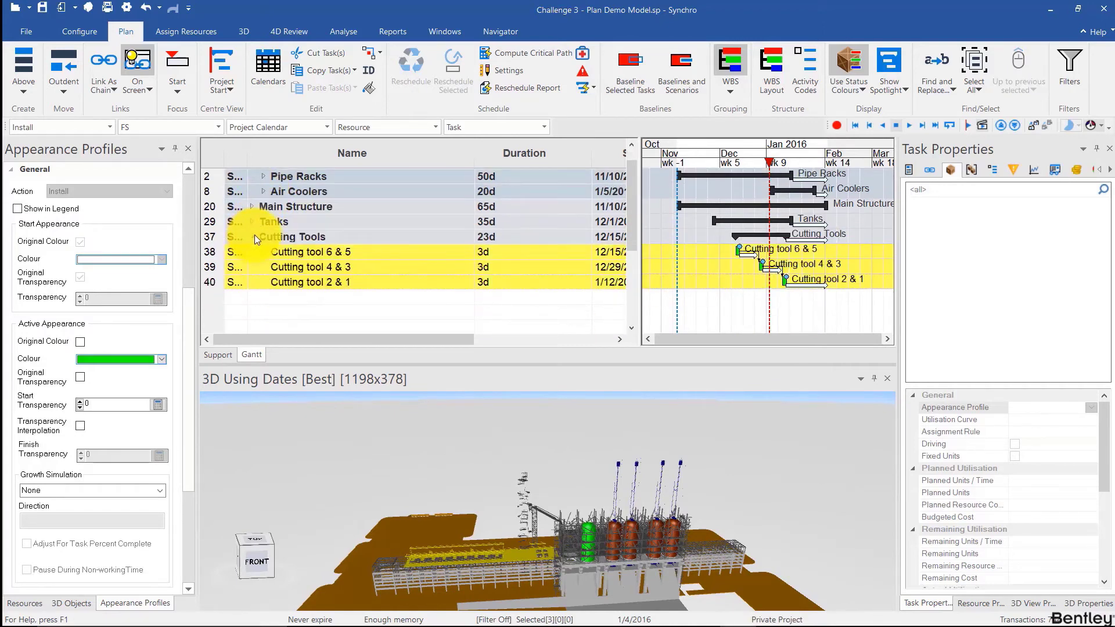
click(253, 220)
scroll(262, 233, up, 3)
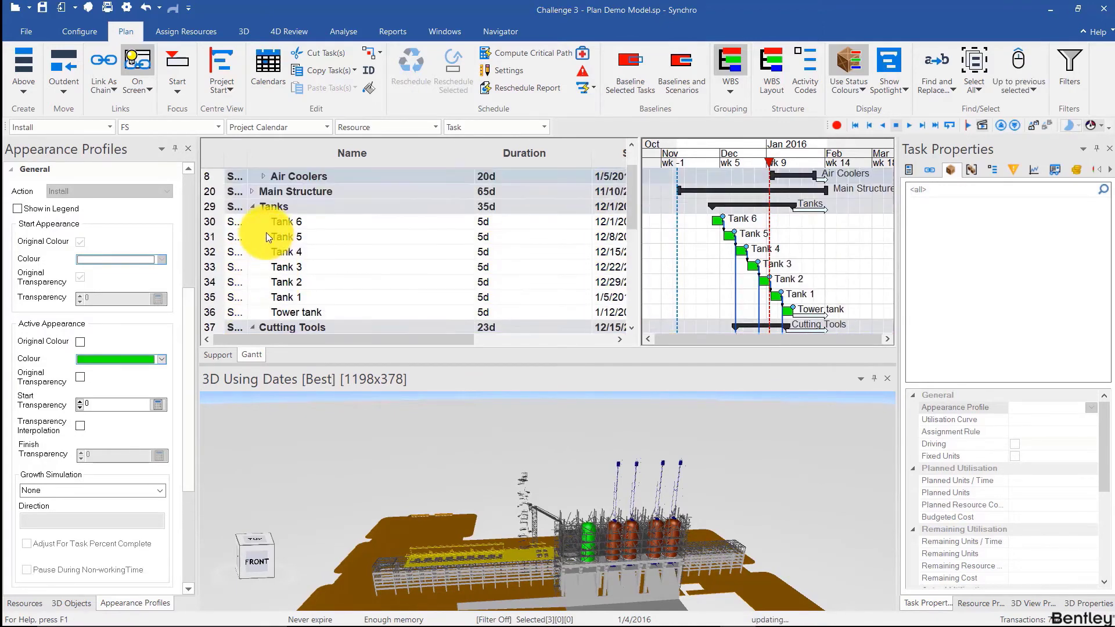
click(259, 220)
click(253, 207)
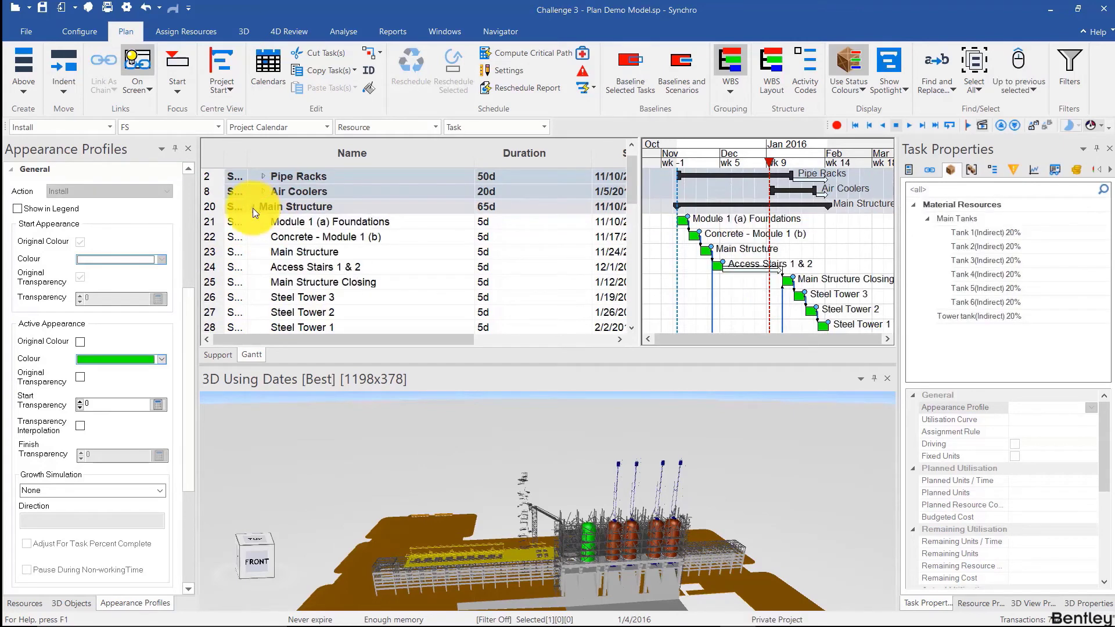
scroll(260, 242, down, 2)
click(253, 265)
scroll(287, 241, down, 2)
Step: Link Steel Towers 1, 2 and 3 to Cutting tool 2 & 1, 4 & 3 and 6 & 5
click(303, 223)
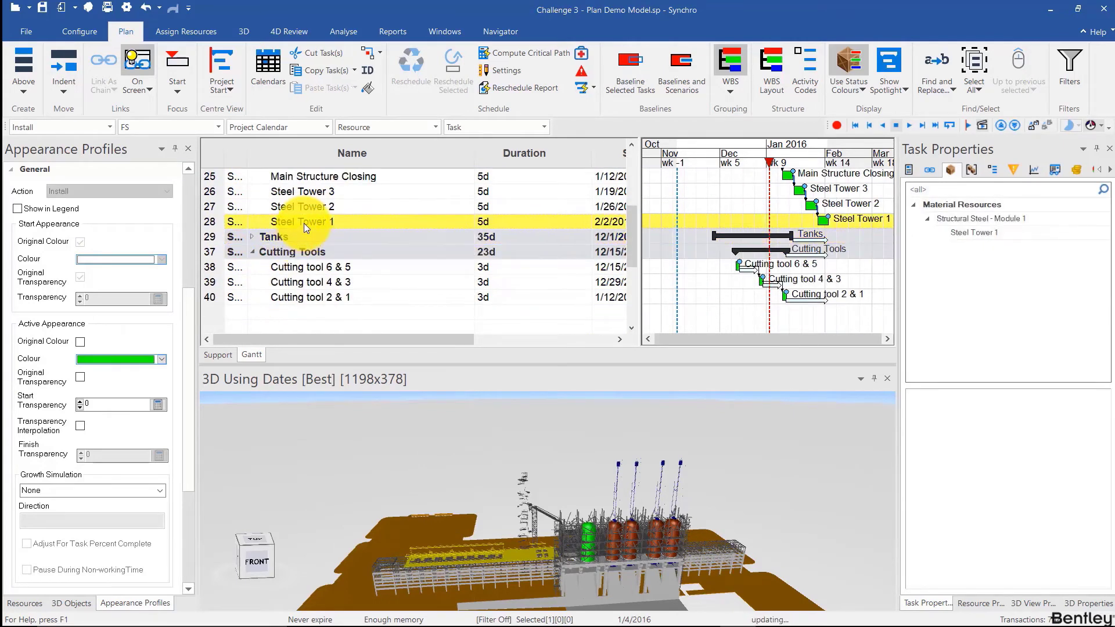
ctrl+click(307, 293)
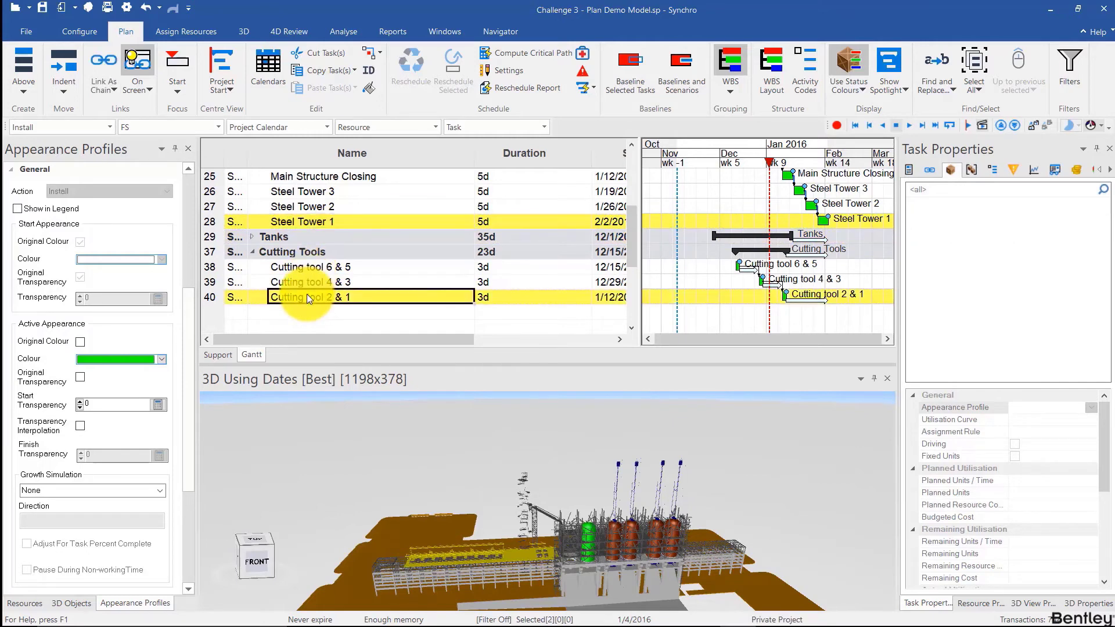
key(ctrl+l)
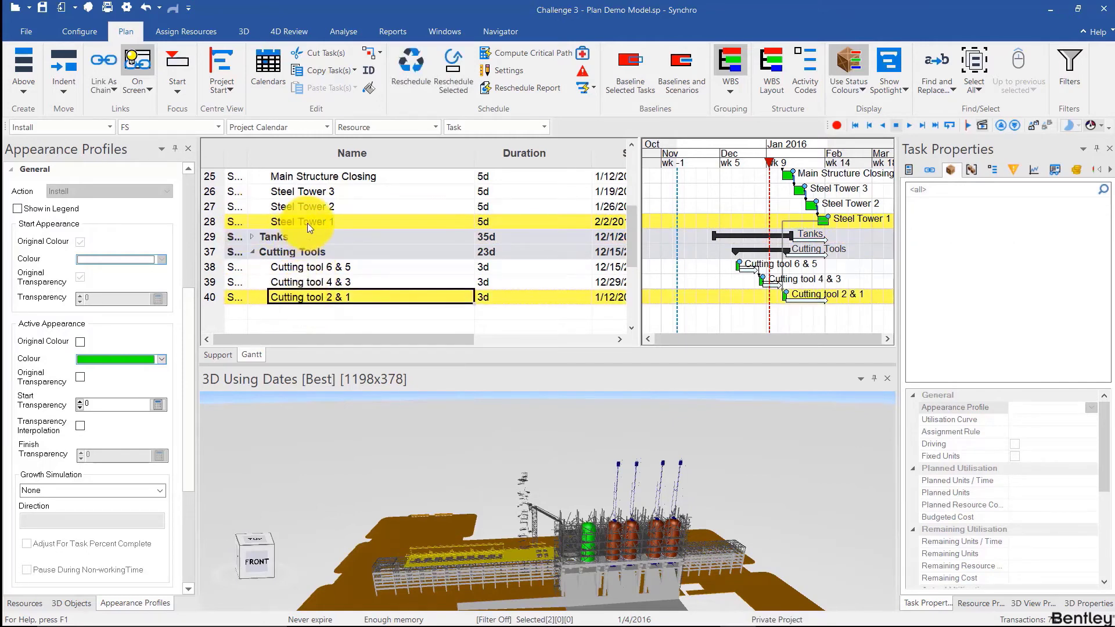
click(307, 207)
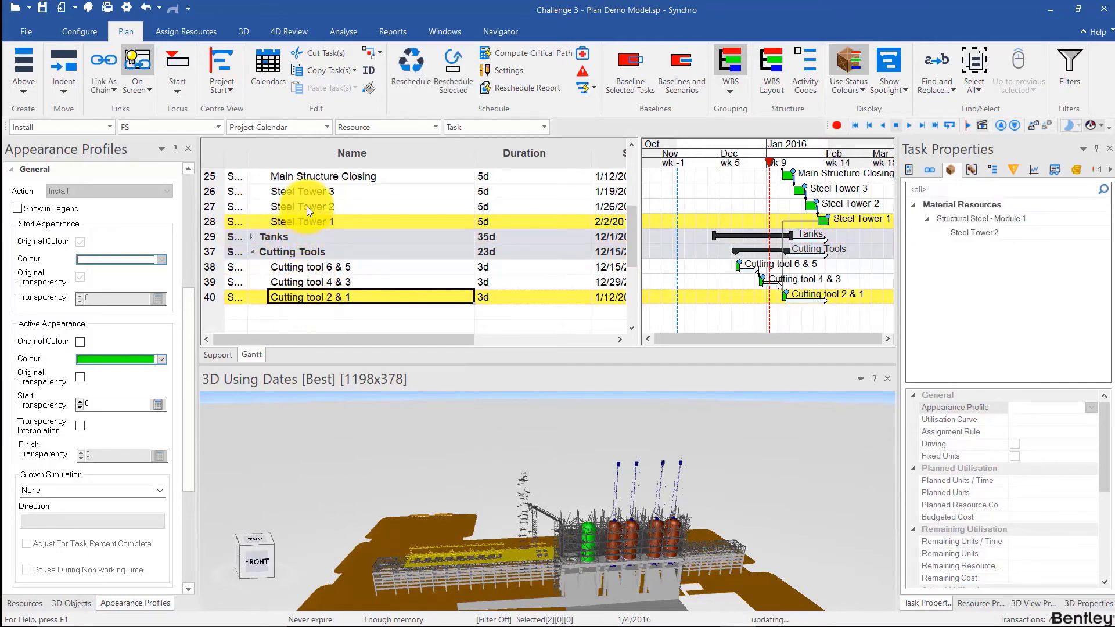
ctrl+click(304, 281)
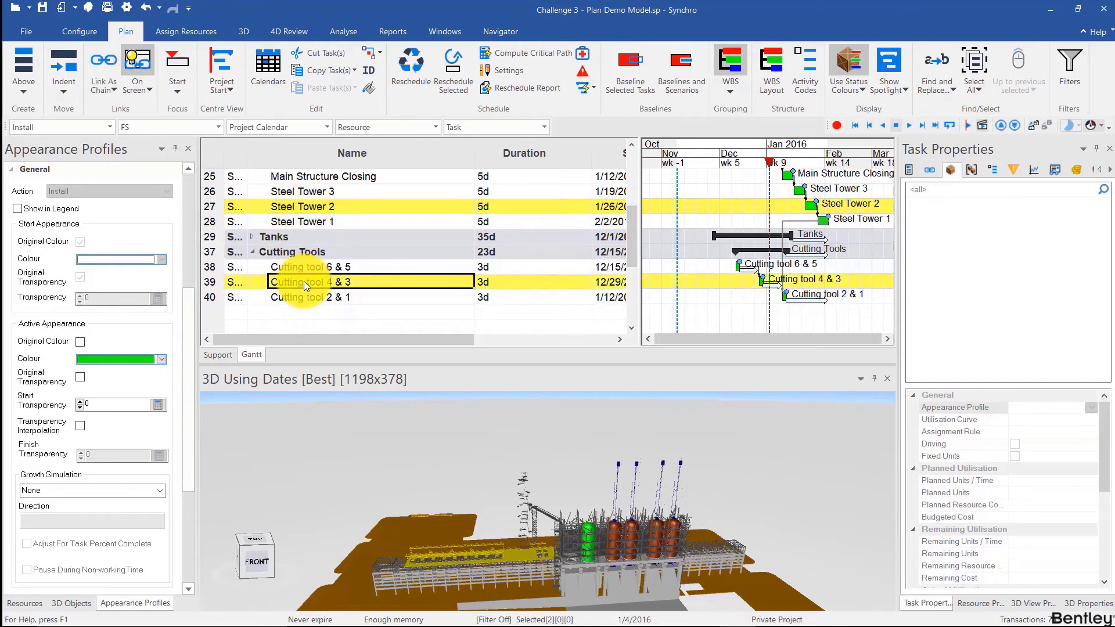
key(ctrl+l)
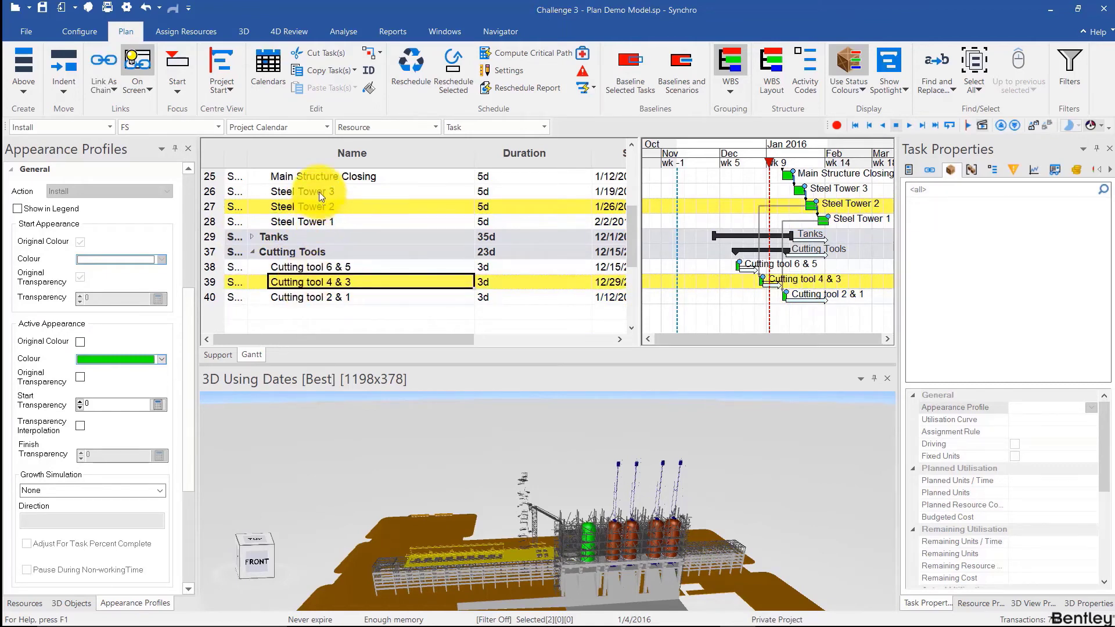
click(319, 192)
ctrl+click(318, 264)
key(ctrl+l)
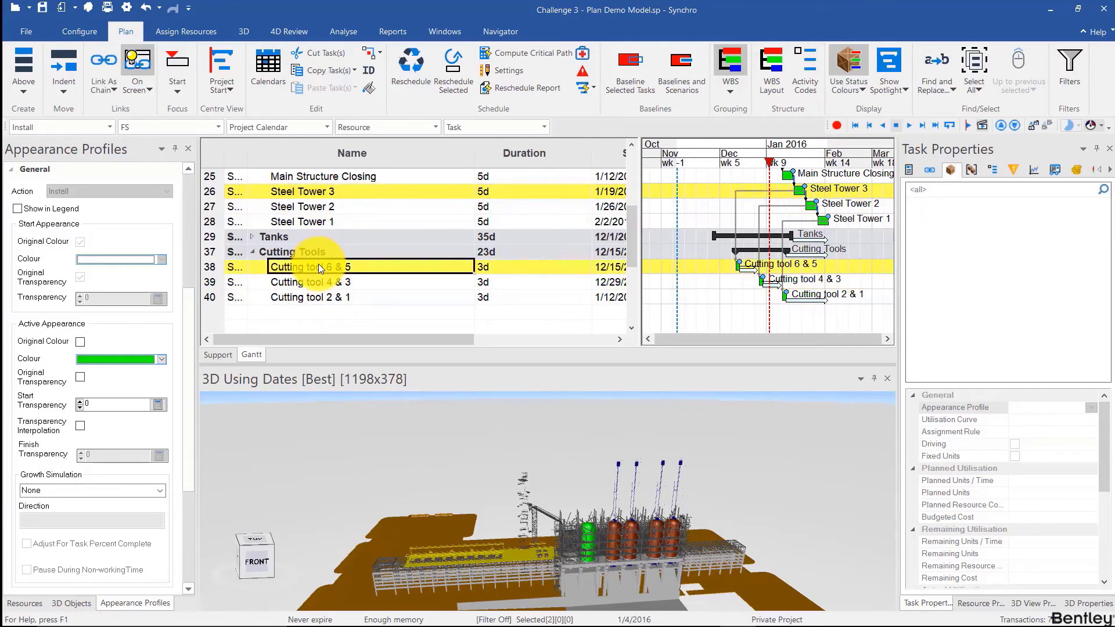
Step: Reschedule the plan, review the focus date in 3D, and collapse Cutting Tools
click(397, 51)
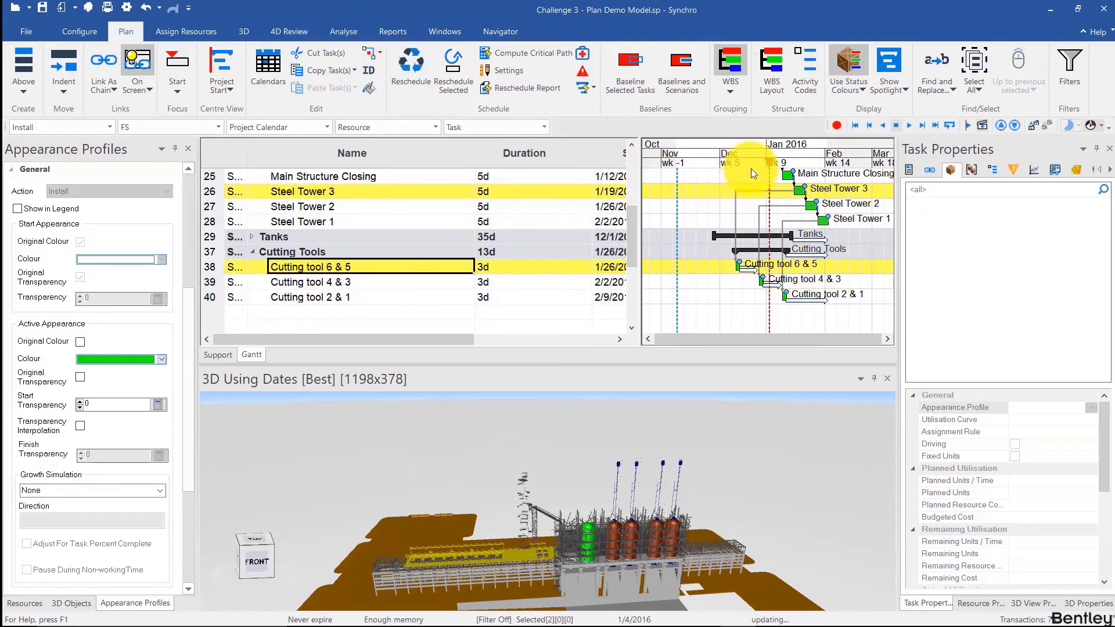
mouse_move(774, 147)
mouse_down()
mouse_move(832, 151)
mouse_move(669, 153)
mouse_move(682, 159)
mouse_up()
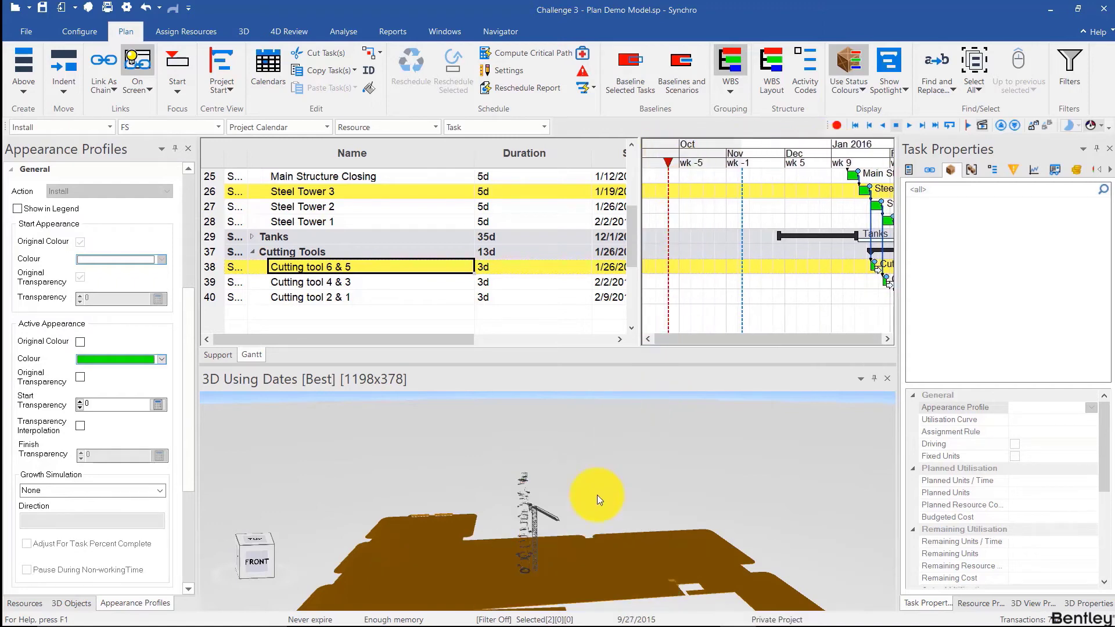
scroll(552, 523, up, 5)
drag(558, 508, 583, 525)
scroll(349, 290, up, 3)
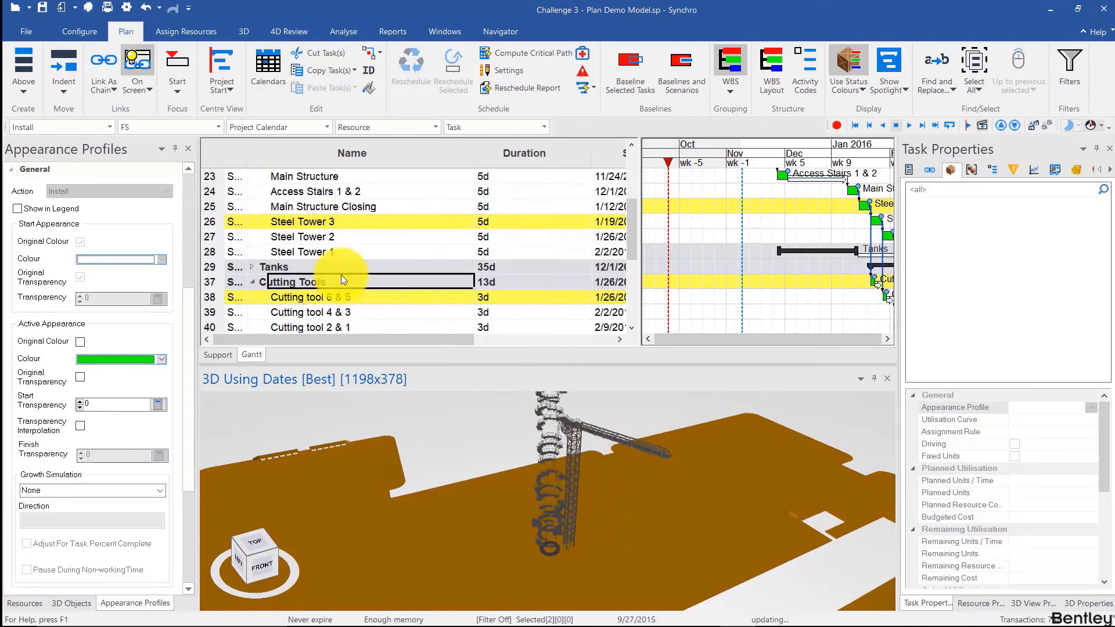
click(254, 298)
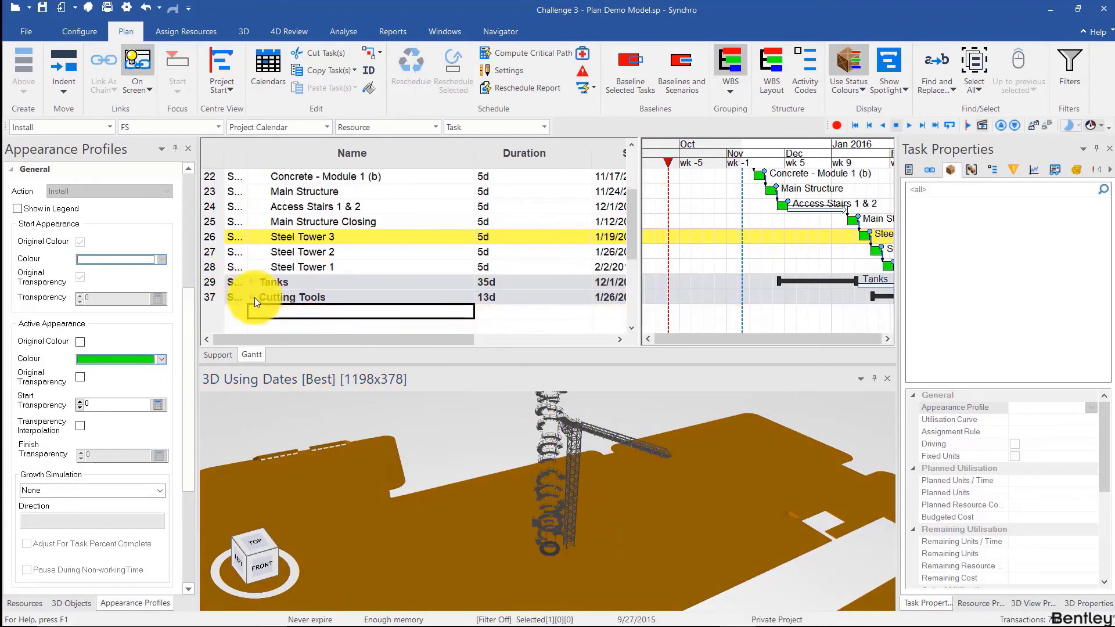
scroll(256, 284, up, 5)
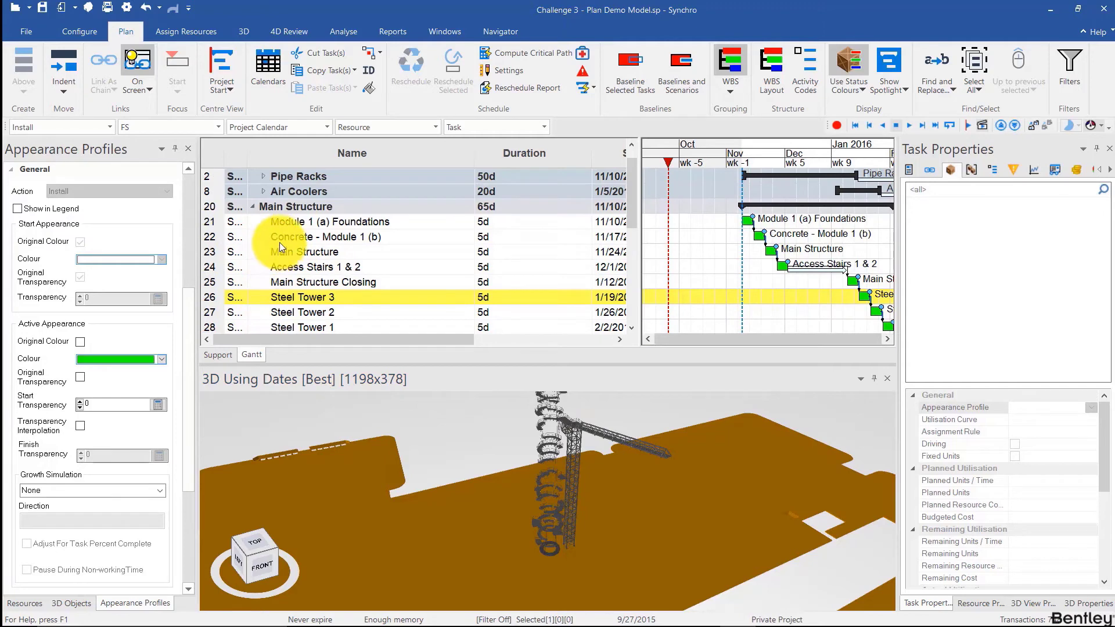
Step: Add a new task 'Extra tank structure' below Cutting Tools with a 20-day duration
click(252, 220)
scroll(261, 261, down, 1)
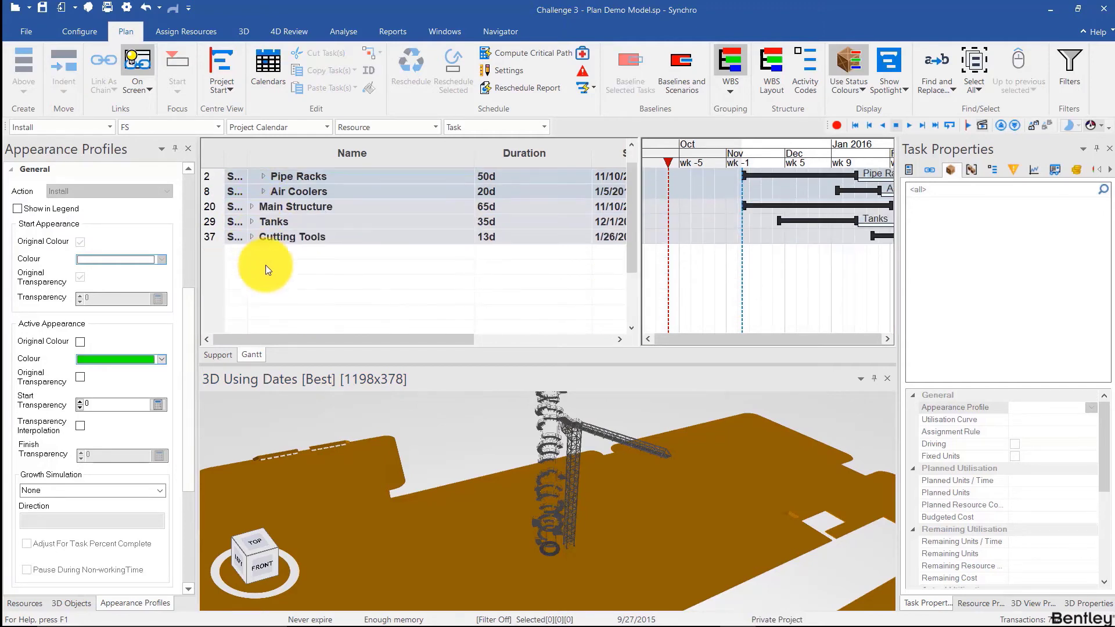
click(276, 256)
text(Extra ta)
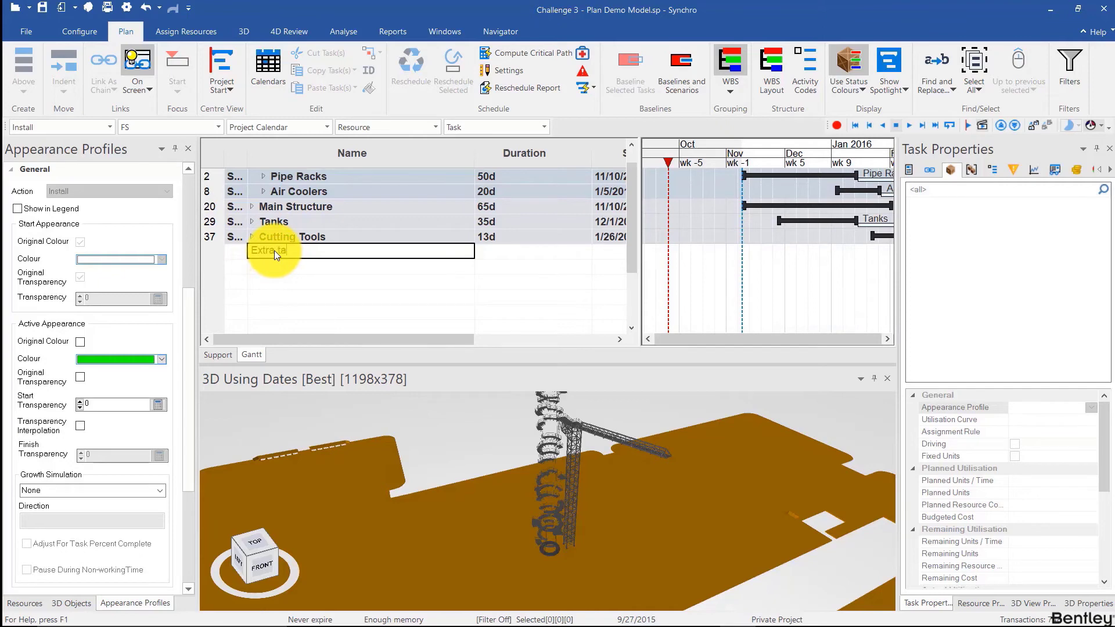
text(nk structure)
key(Return)
click(497, 248)
text(20)
key(Return)
Step: Select the crane mast, stair tower and jib in 3D, plus the Extra tank structure task
drag(549, 399, 555, 421)
click(573, 450)
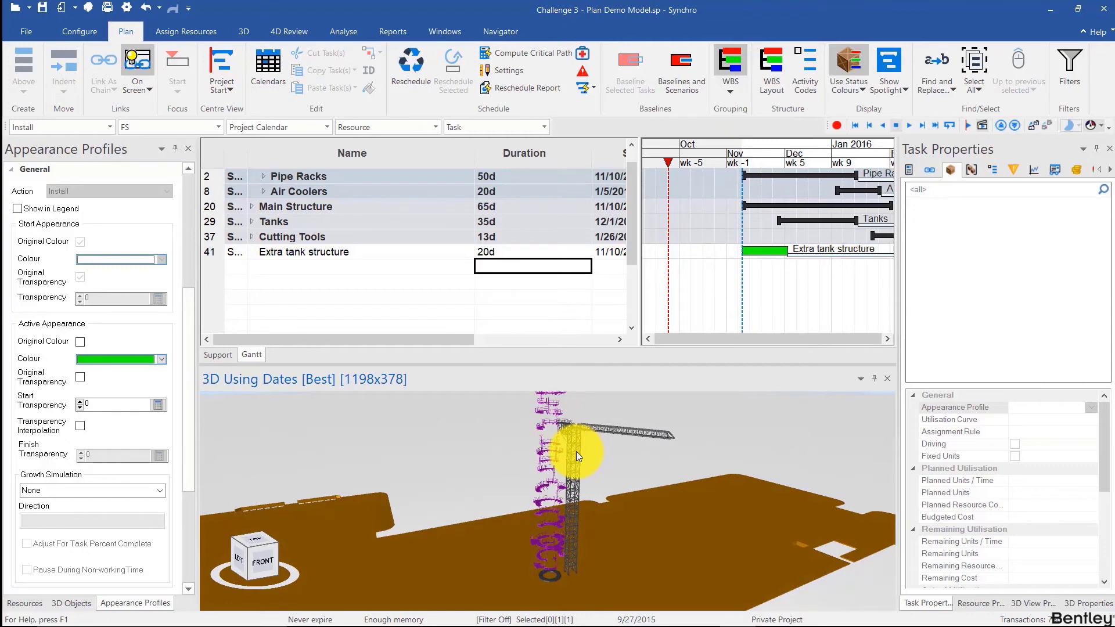
click(586, 439)
click(559, 441)
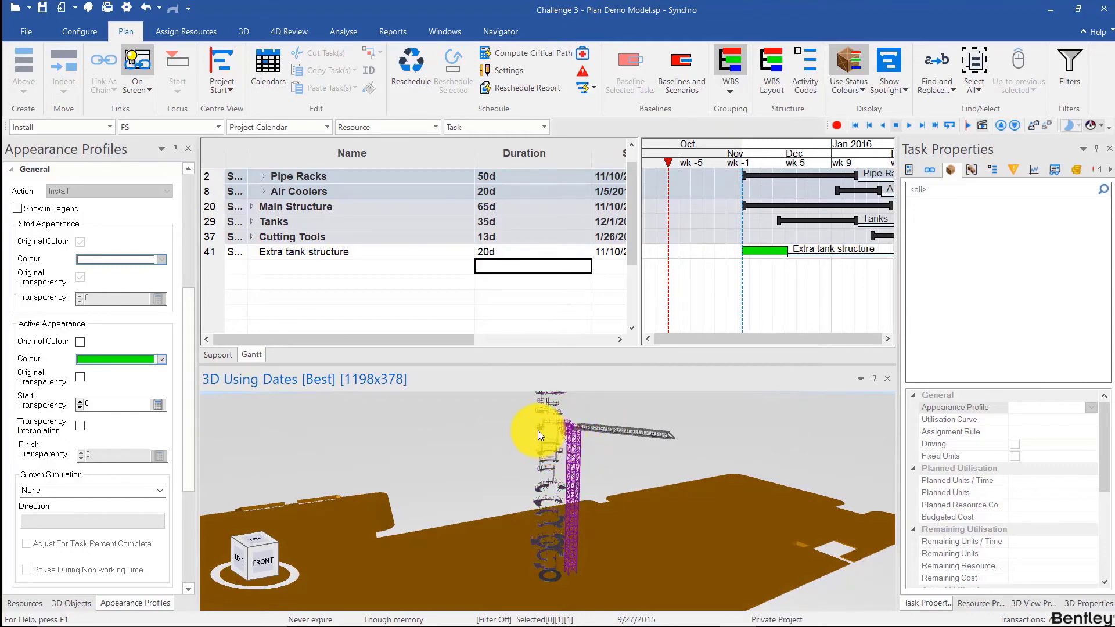
click(614, 431)
right_click(579, 442)
click(417, 260)
click(416, 252)
Step: Create child tasks under Extra tank structure from the crane objects, one per resource
right_click(543, 441)
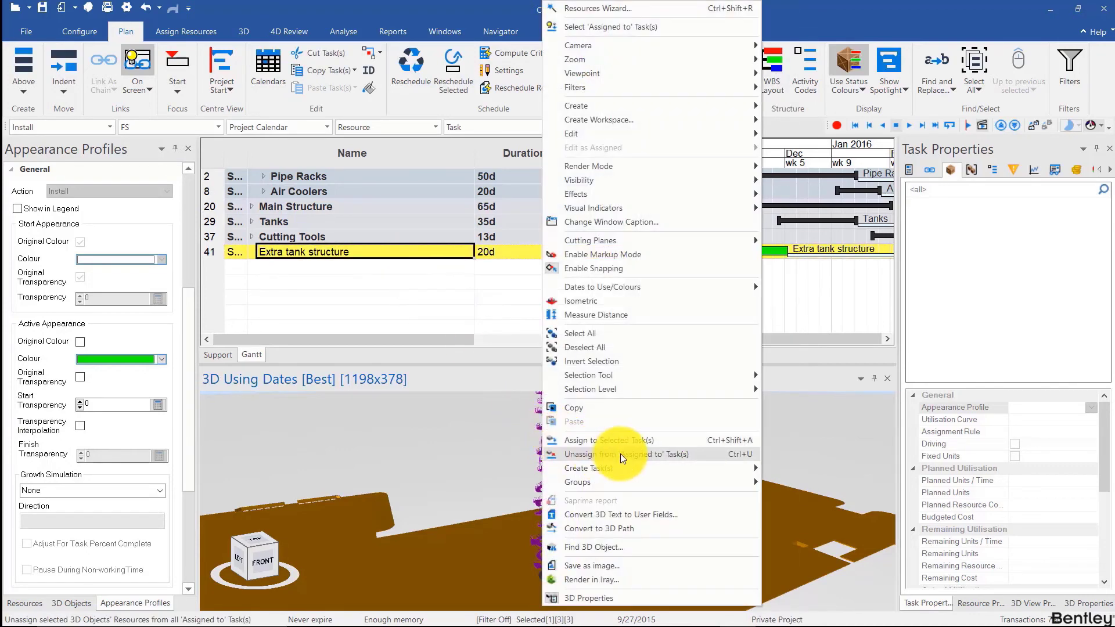
mouse_move(624, 467)
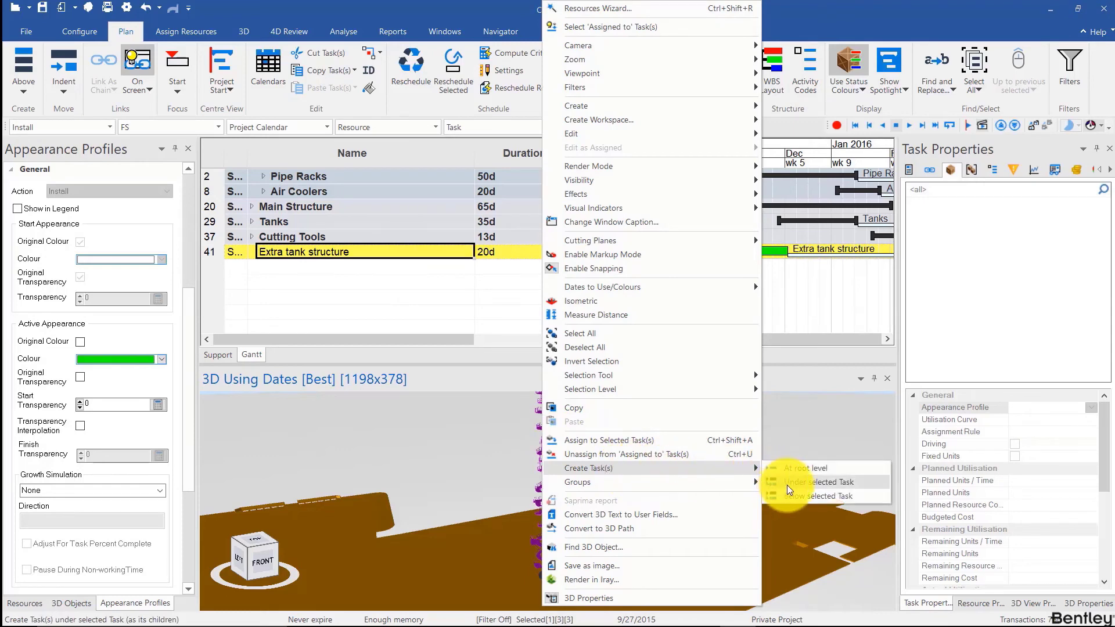
click(405, 285)
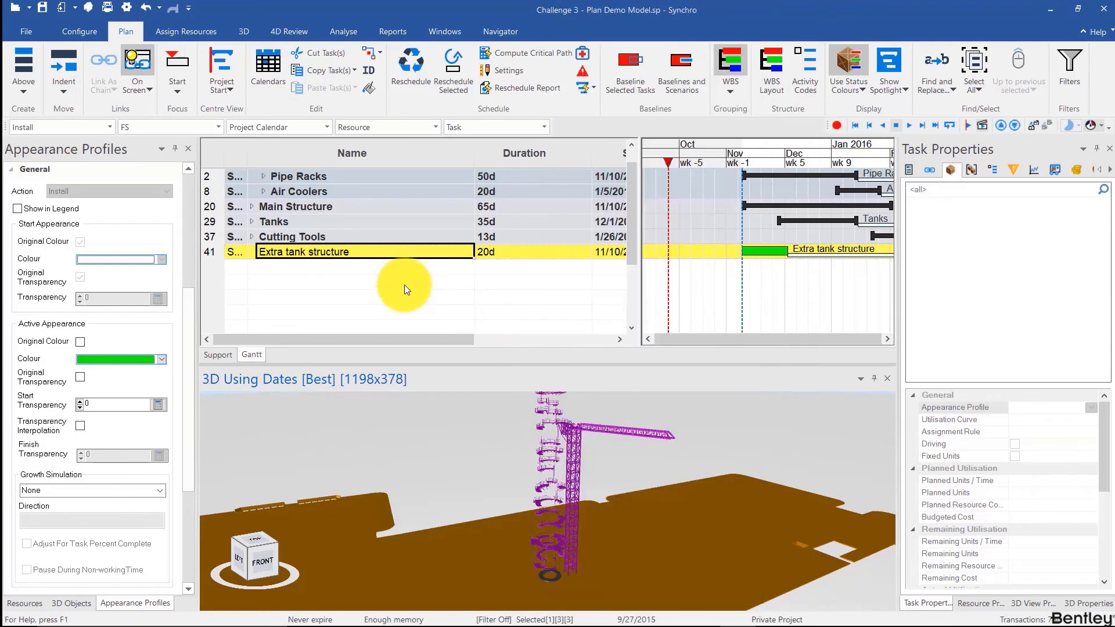
drag(539, 523, 579, 447)
right_click(580, 447)
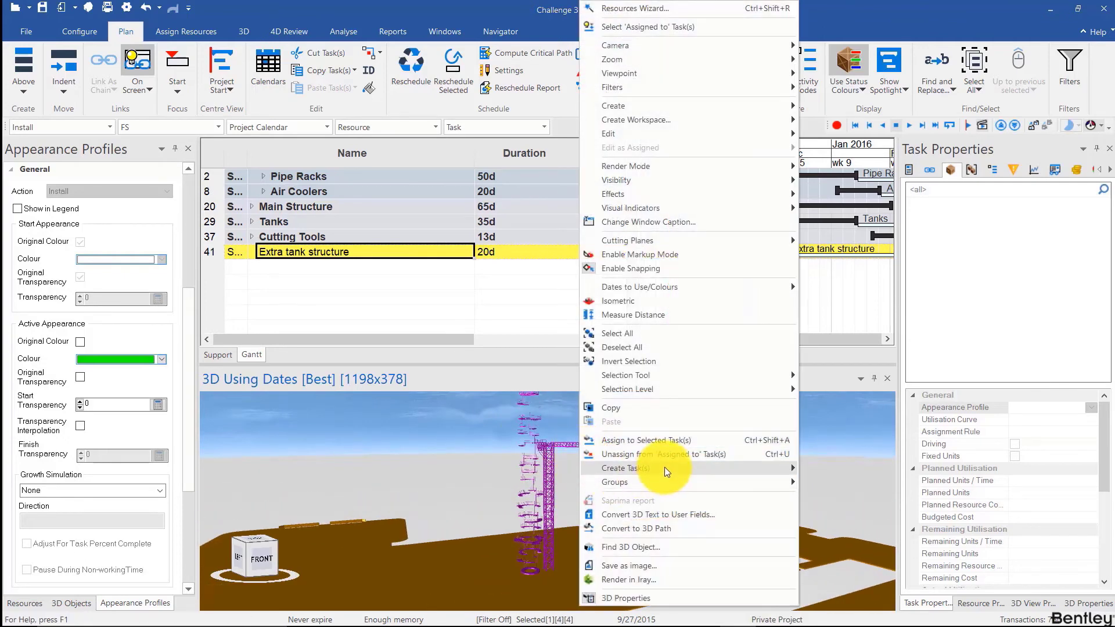
mouse_move(748, 468)
click(819, 482)
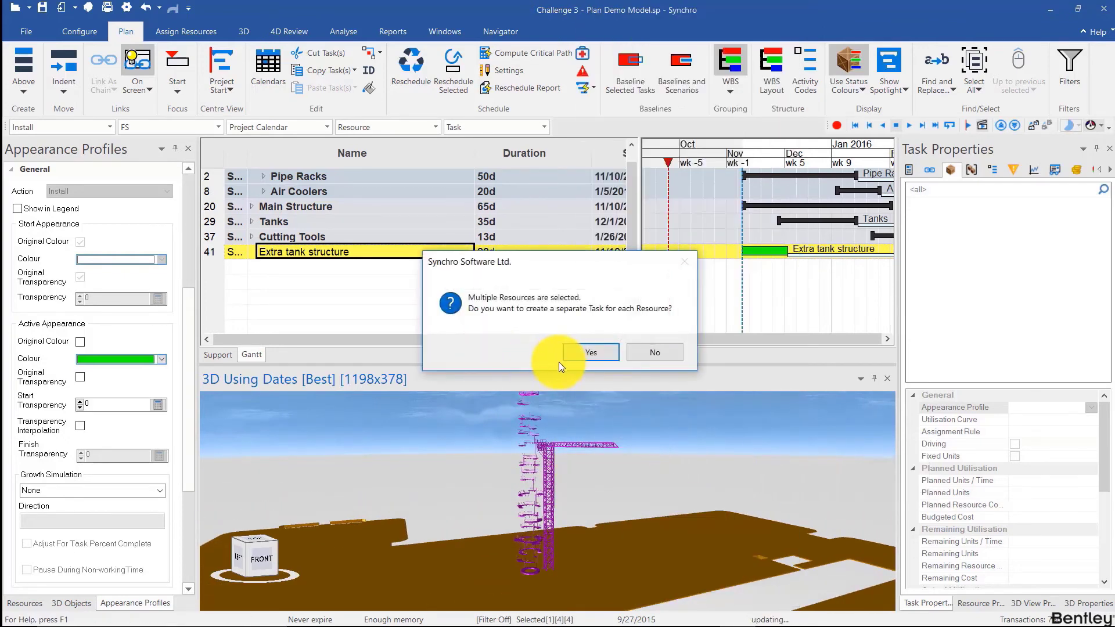
click(581, 352)
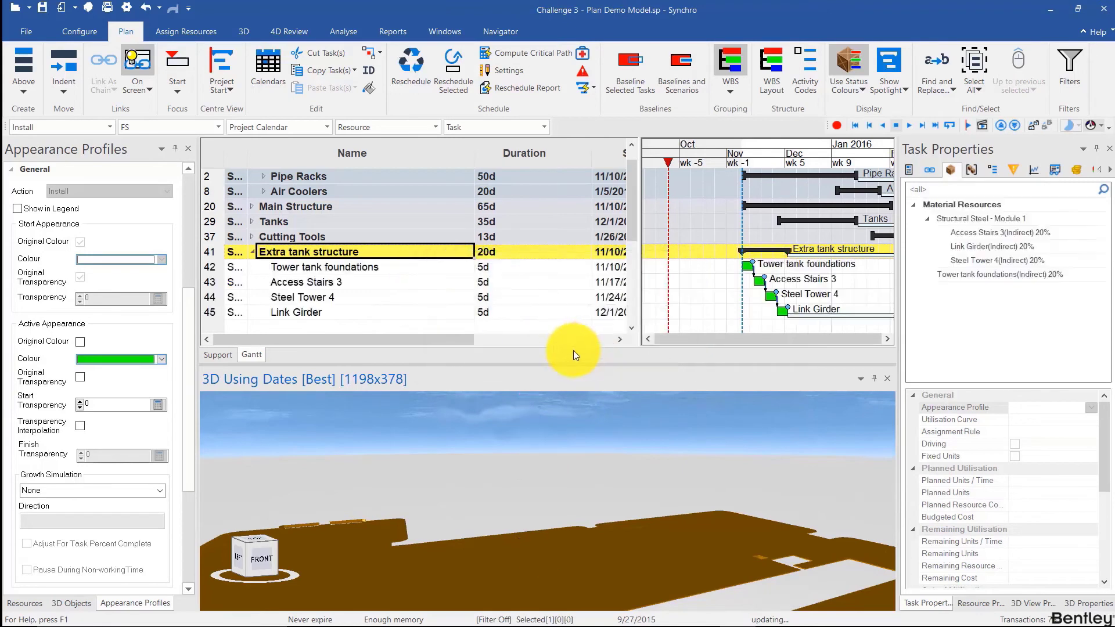
click(351, 269)
Step: Set the Tower tank foundations resource's appearance profile to Concrete
right_click(352, 267)
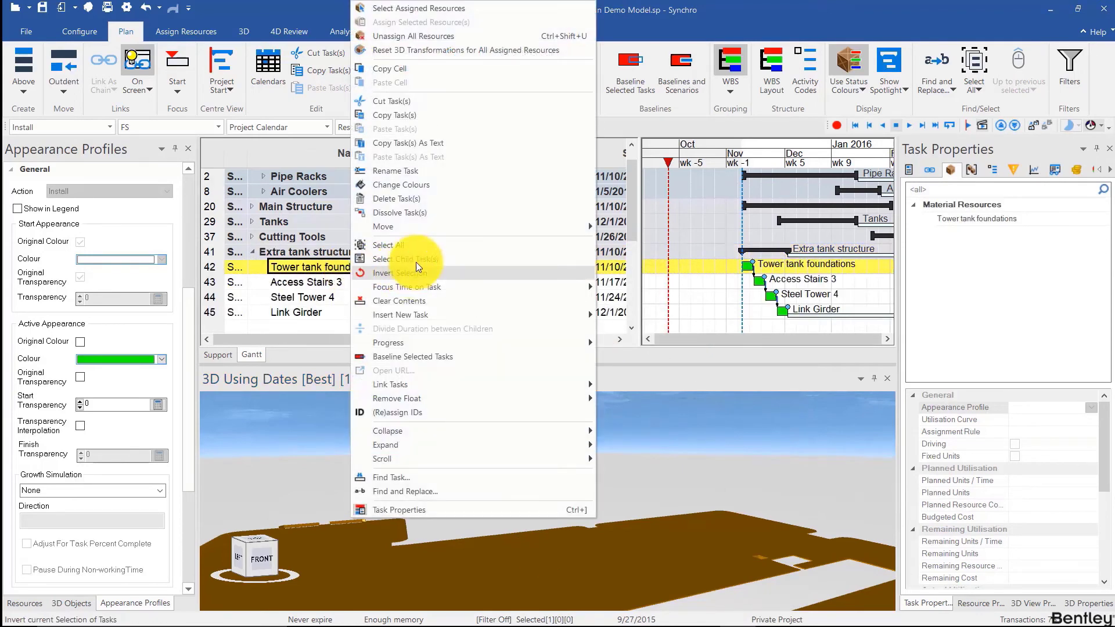
click(1024, 220)
click(1092, 409)
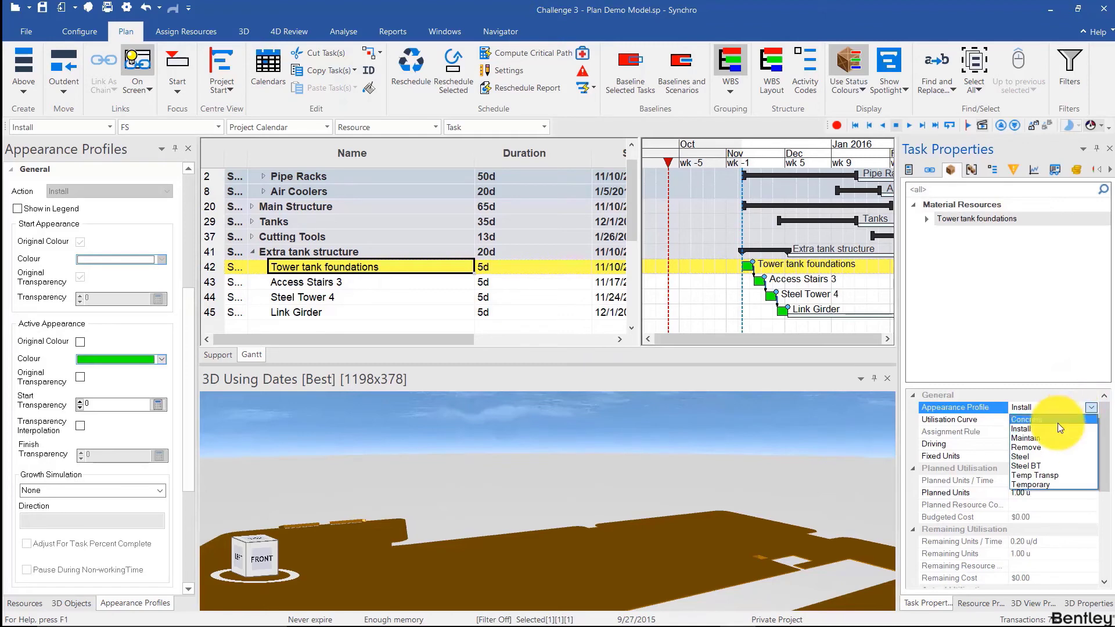
click(1049, 418)
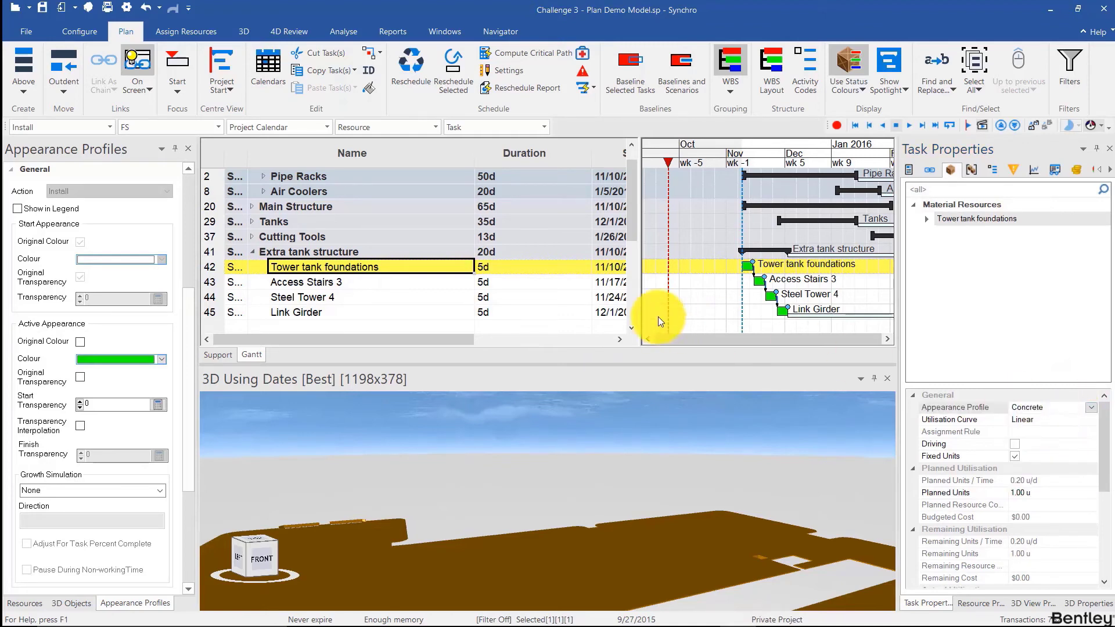
Step: Apply the Steel BT appearance profile to Access Stairs 3, Steel Tower 4 and Link Girder resources
click(347, 284)
shift+click(339, 311)
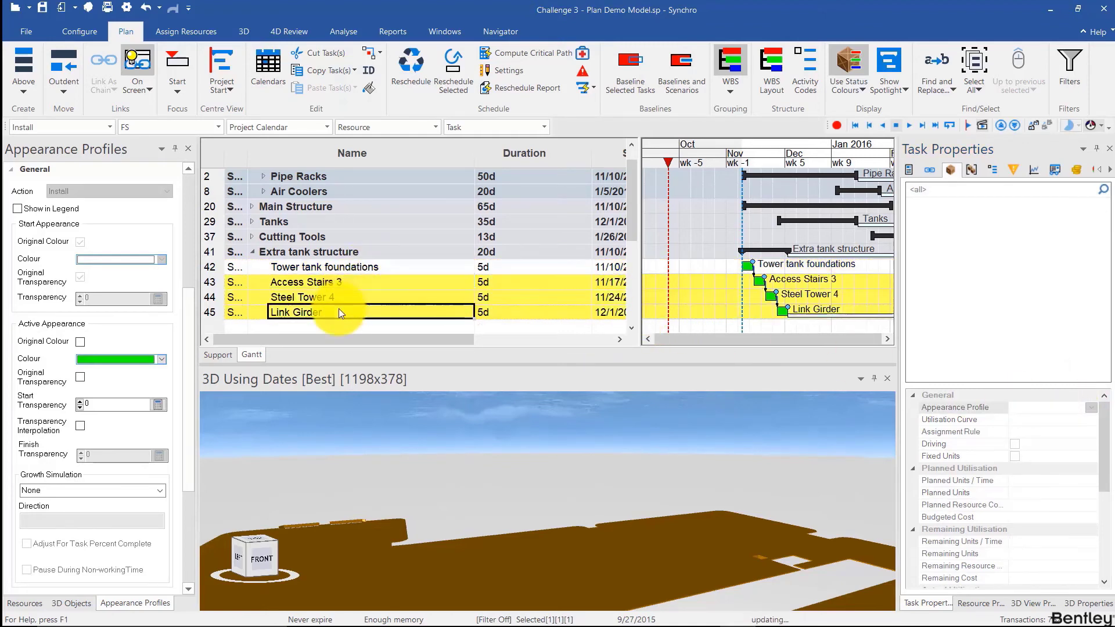
right_click(381, 307)
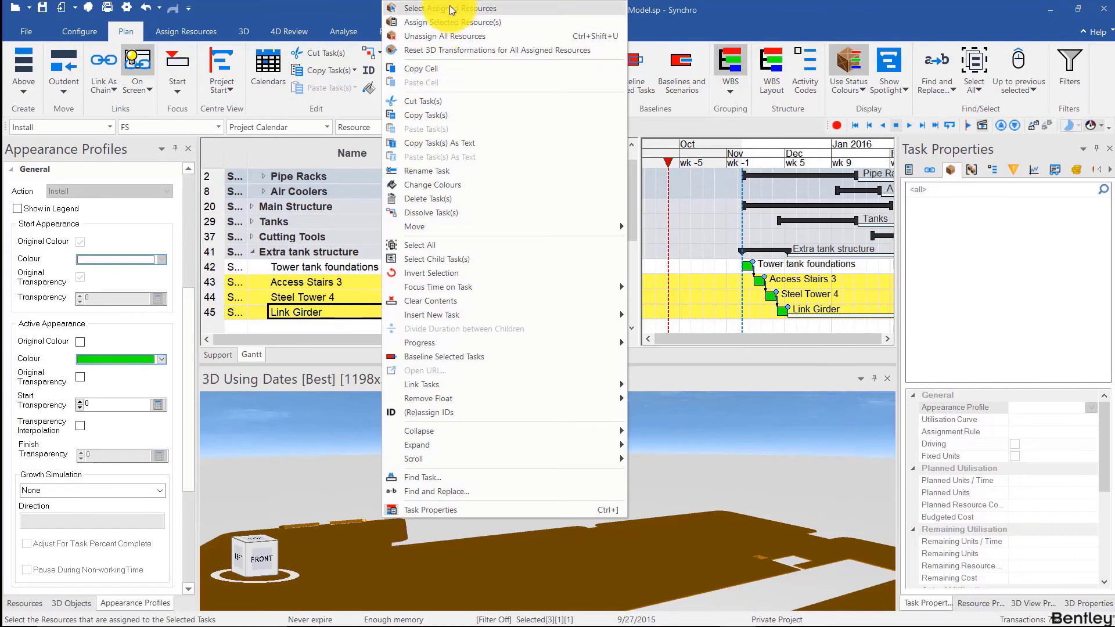
click(450, 11)
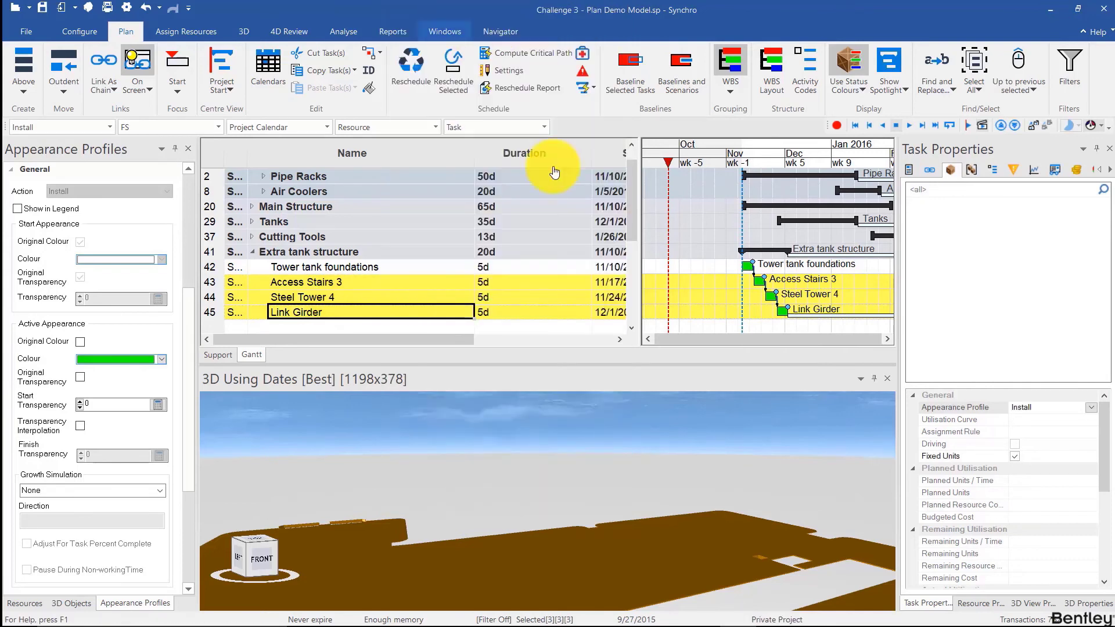
click(1088, 409)
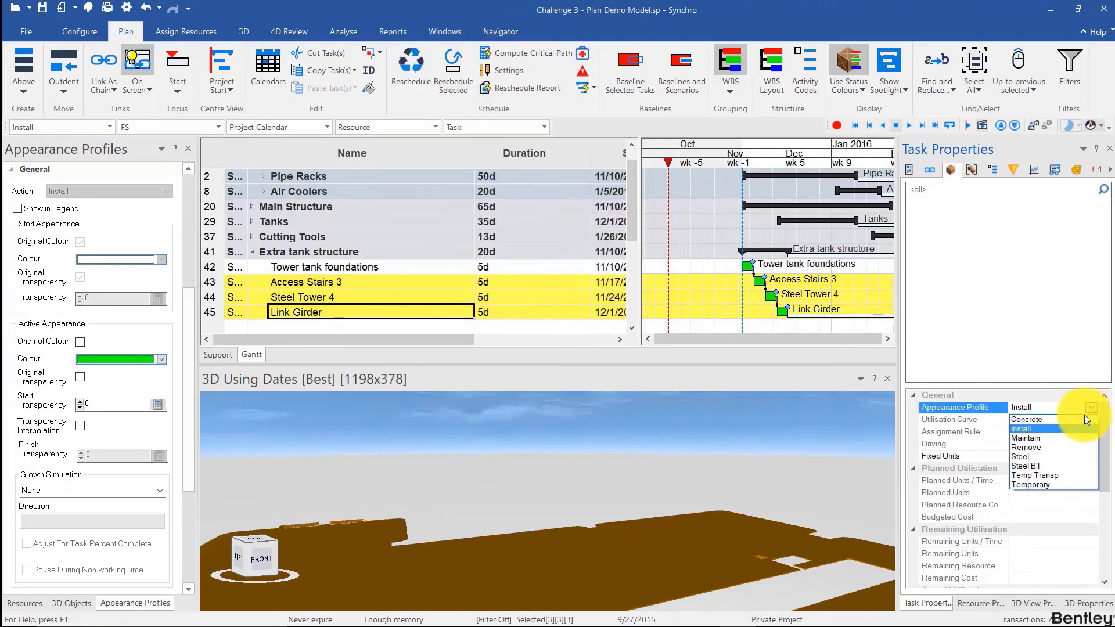
click(1047, 464)
click(627, 357)
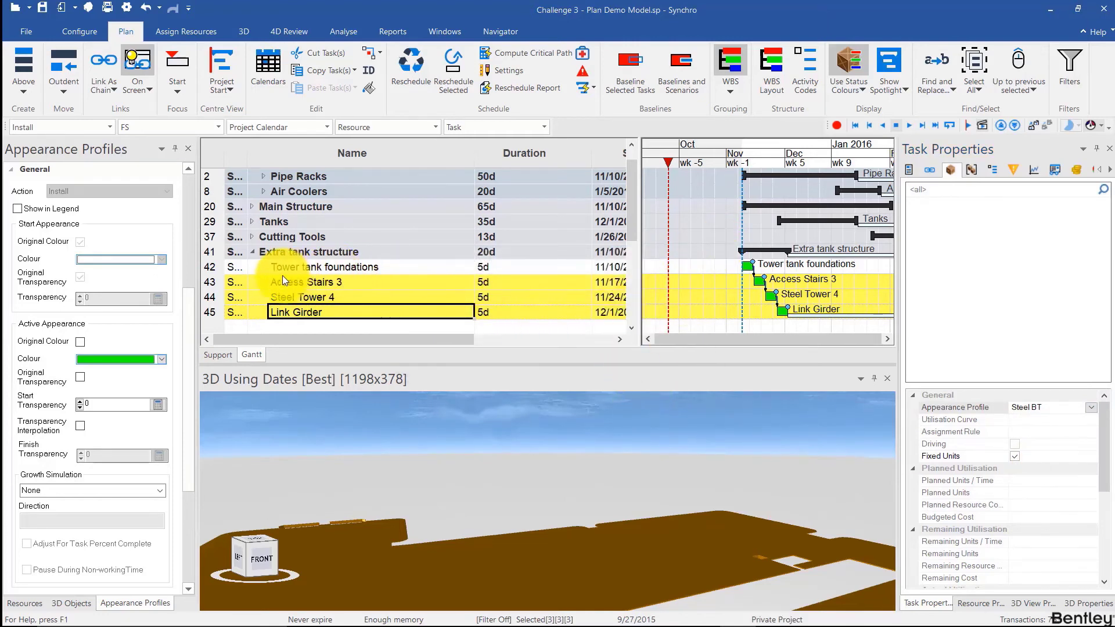
click(287, 295)
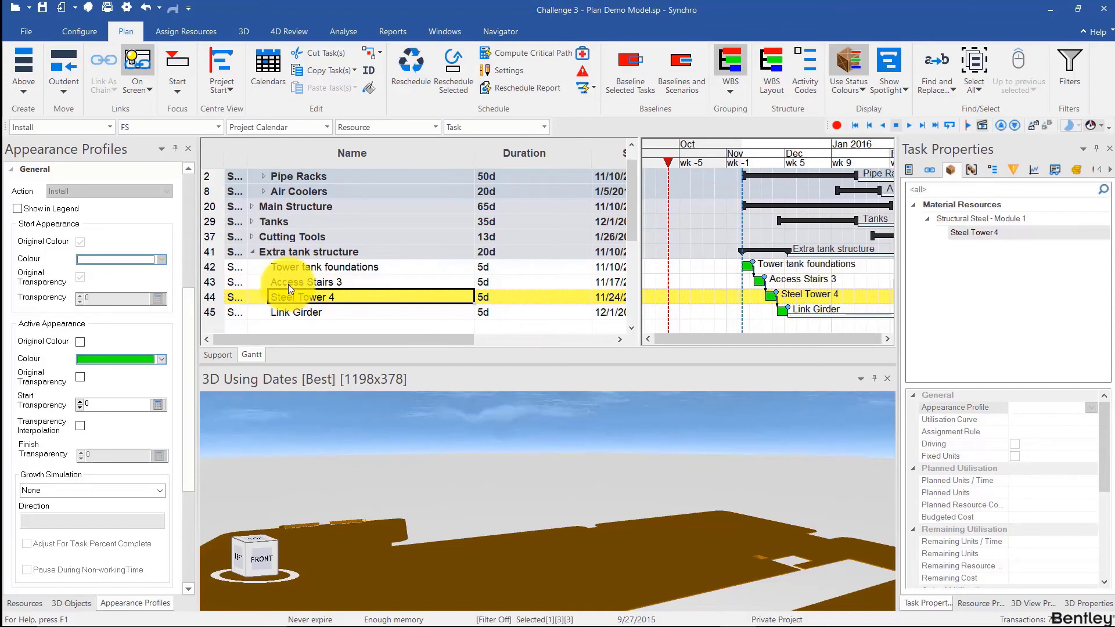
Step: Link Tower tank to Access Stairs 3 and reschedule, stretching Extra tank structure to 65 days
click(749, 158)
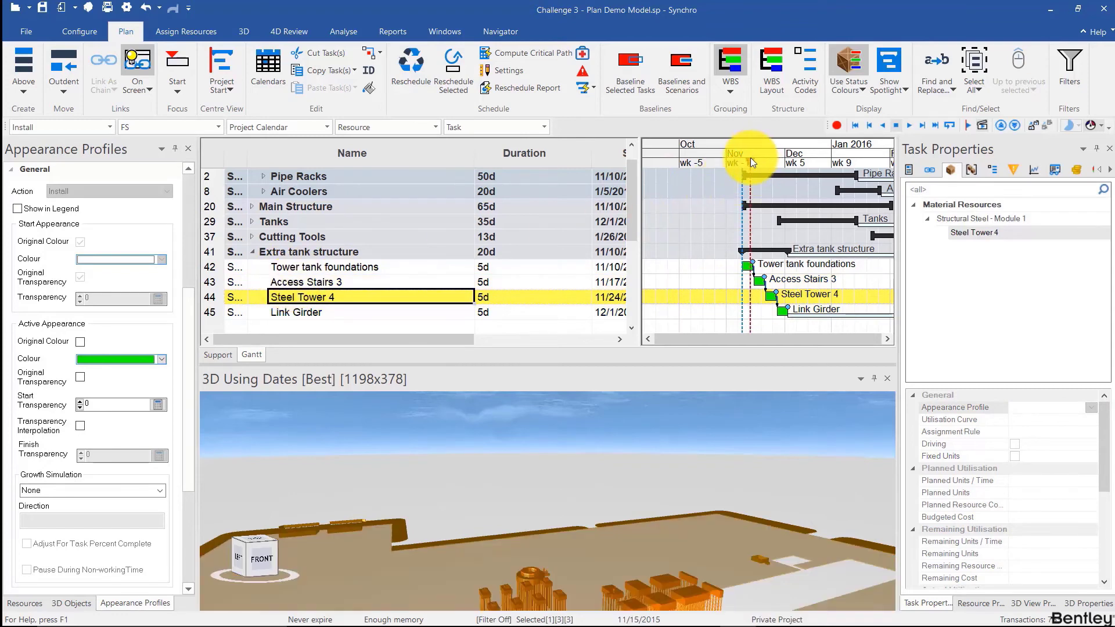
mouse_move(749, 157)
mouse_down()
mouse_move(776, 163)
mouse_move(758, 166)
mouse_up()
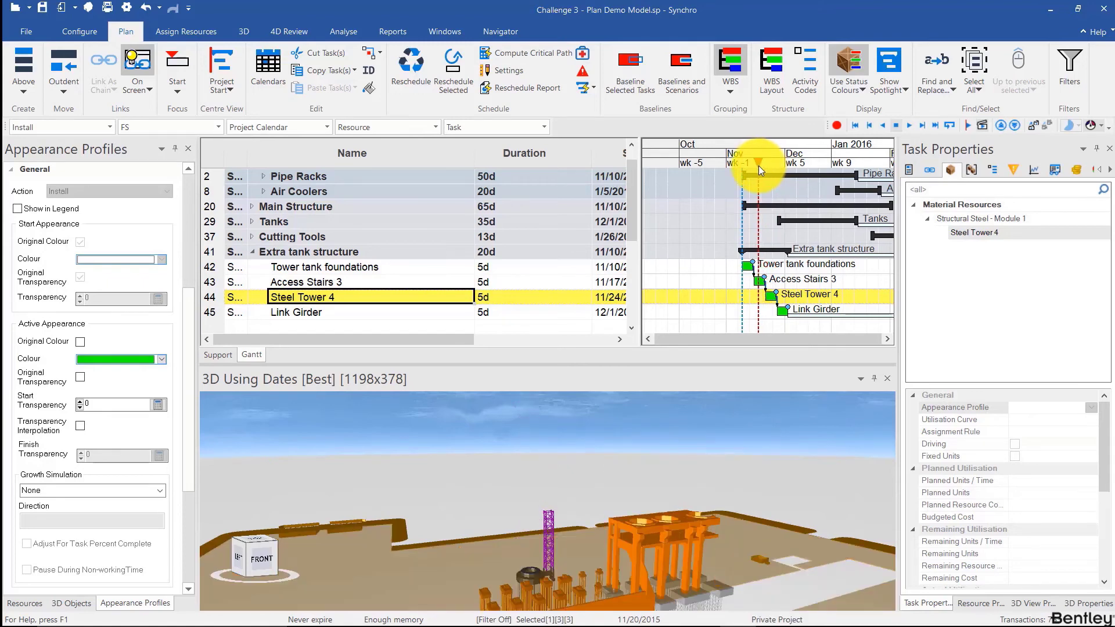
click(252, 222)
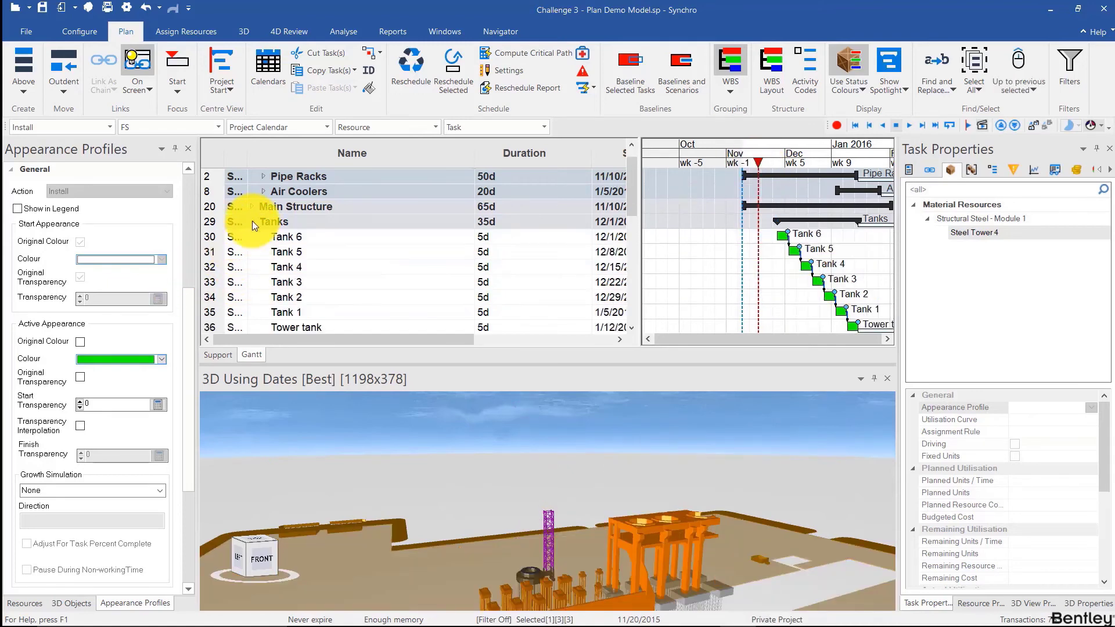
scroll(259, 257, down, 2)
click(284, 253)
scroll(284, 257, down, 1)
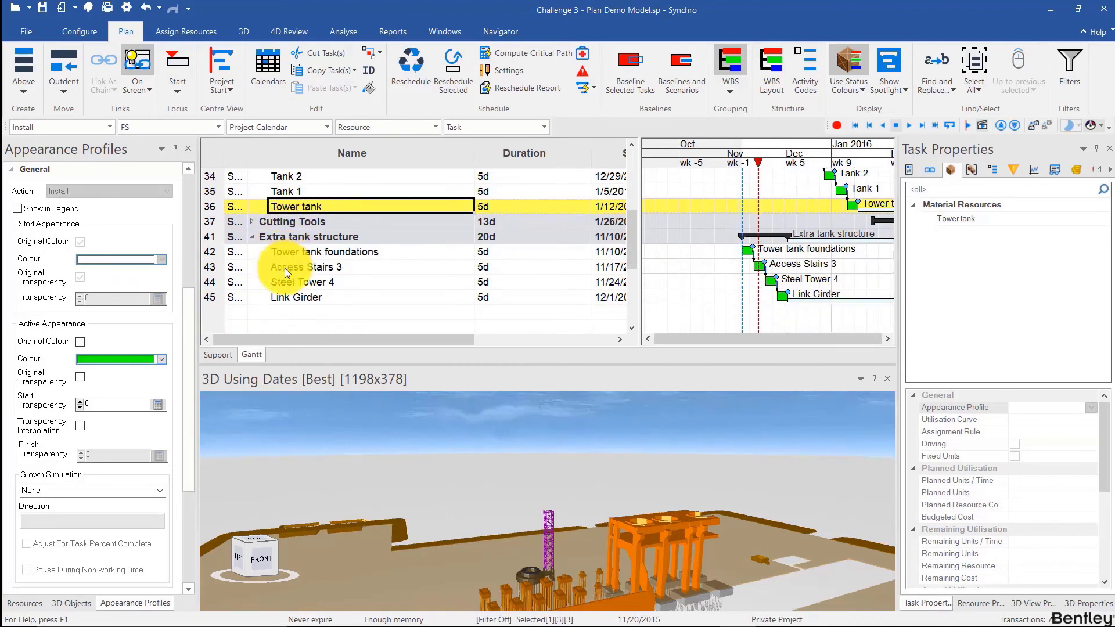
ctrl+click(285, 267)
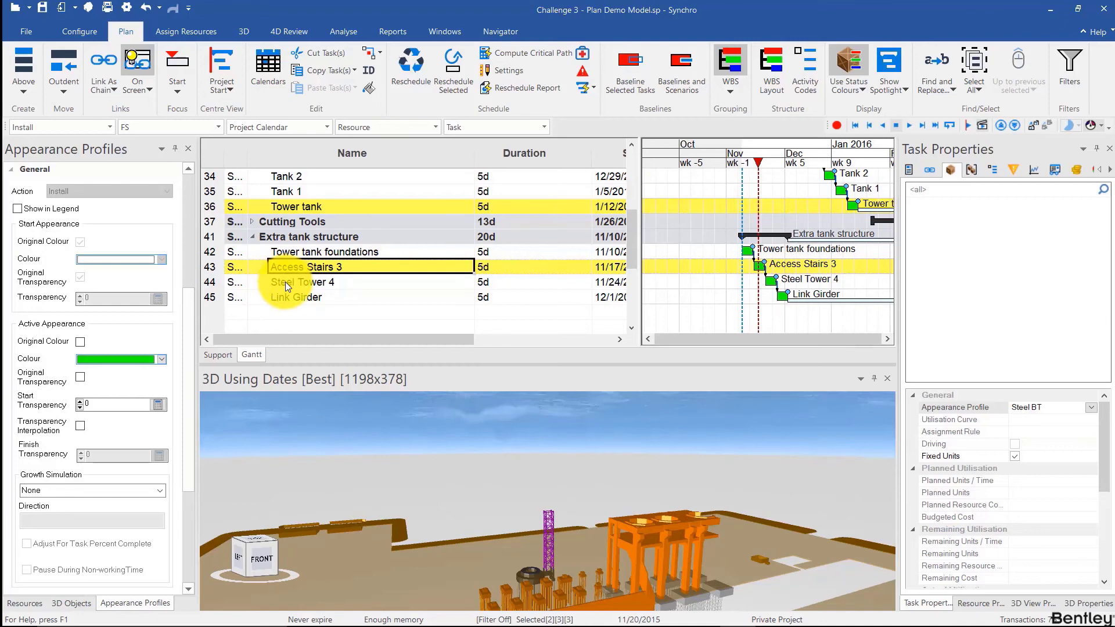
key(ctrl+l)
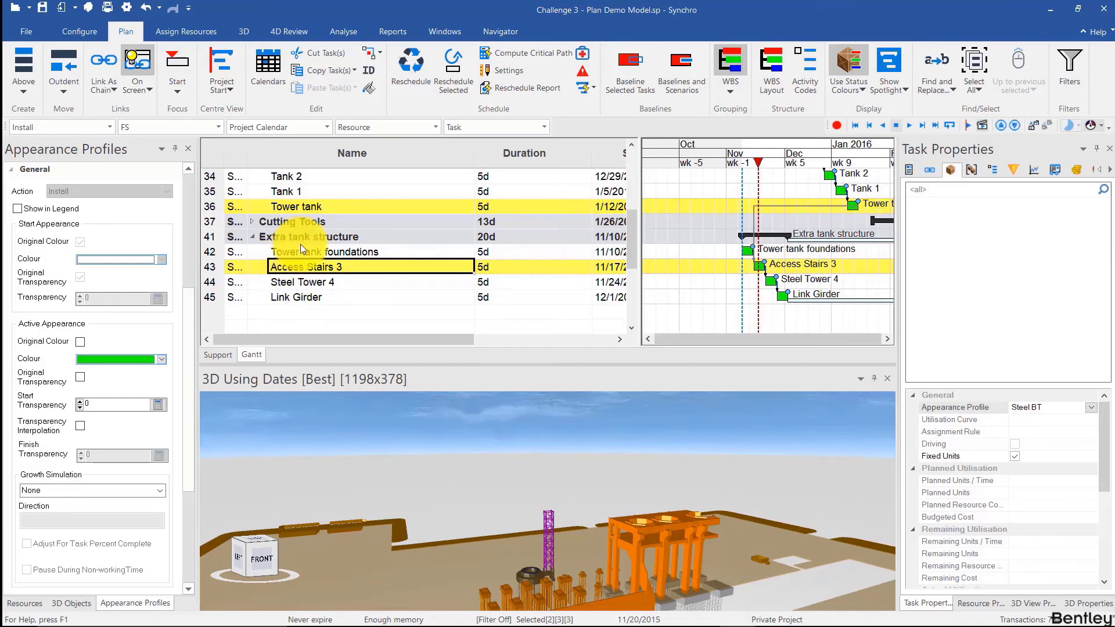
click(408, 65)
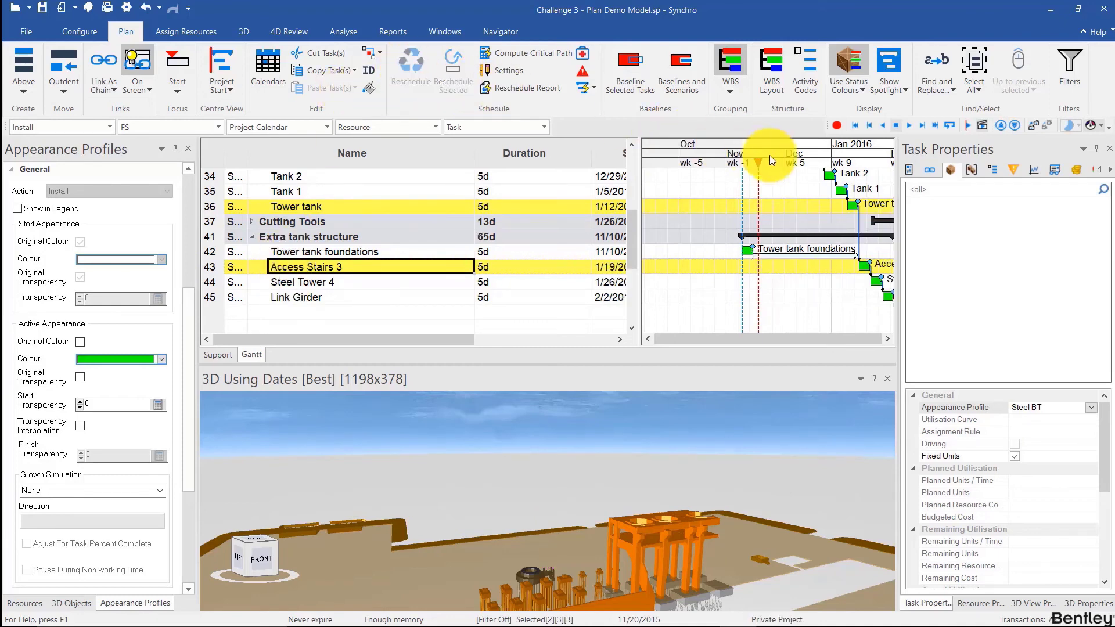
Step: Widen the timeline to Sep 2015–Apr, scrub November focus dates, orbit the plant, collapse Extra tank structure
mouse_move(818, 153)
mouse_down()
mouse_move(800, 225)
mouse_move(726, 227)
mouse_move(750, 143)
mouse_move(737, 162)
mouse_move(773, 164)
mouse_up()
click(690, 157)
drag(690, 163, 756, 169)
scroll(615, 477, down, 5)
drag(604, 515, 563, 522)
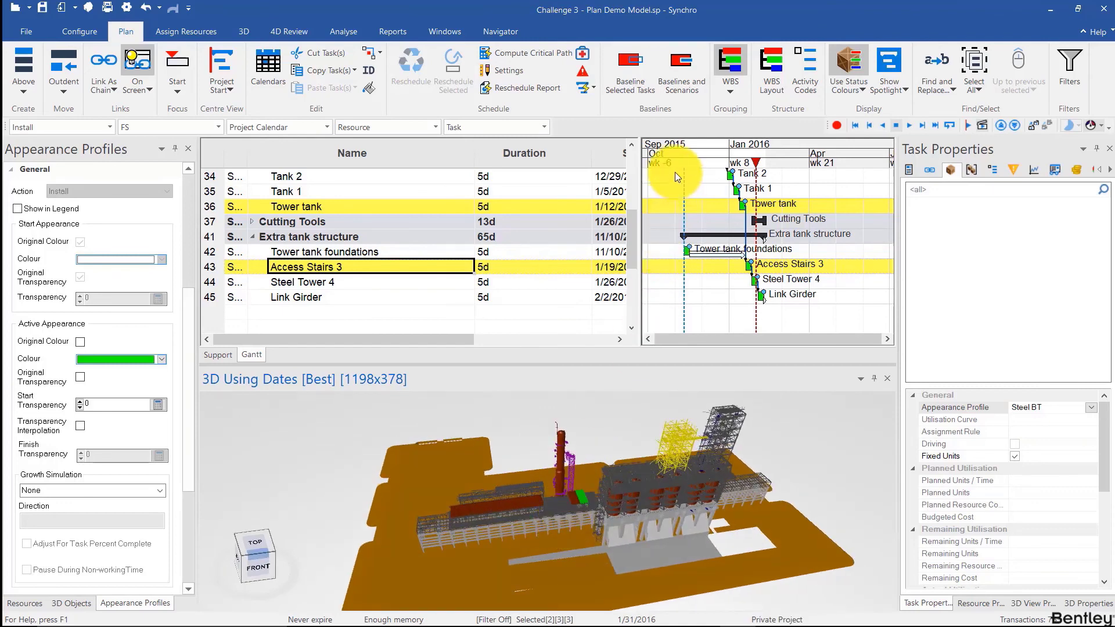
drag(676, 161, 760, 172)
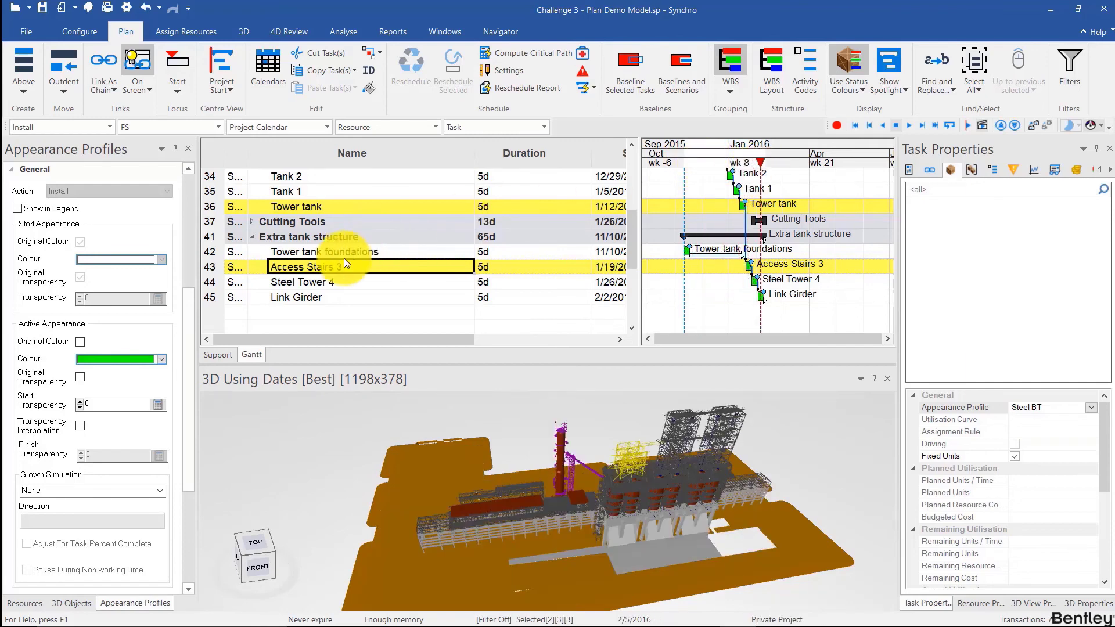
click(254, 236)
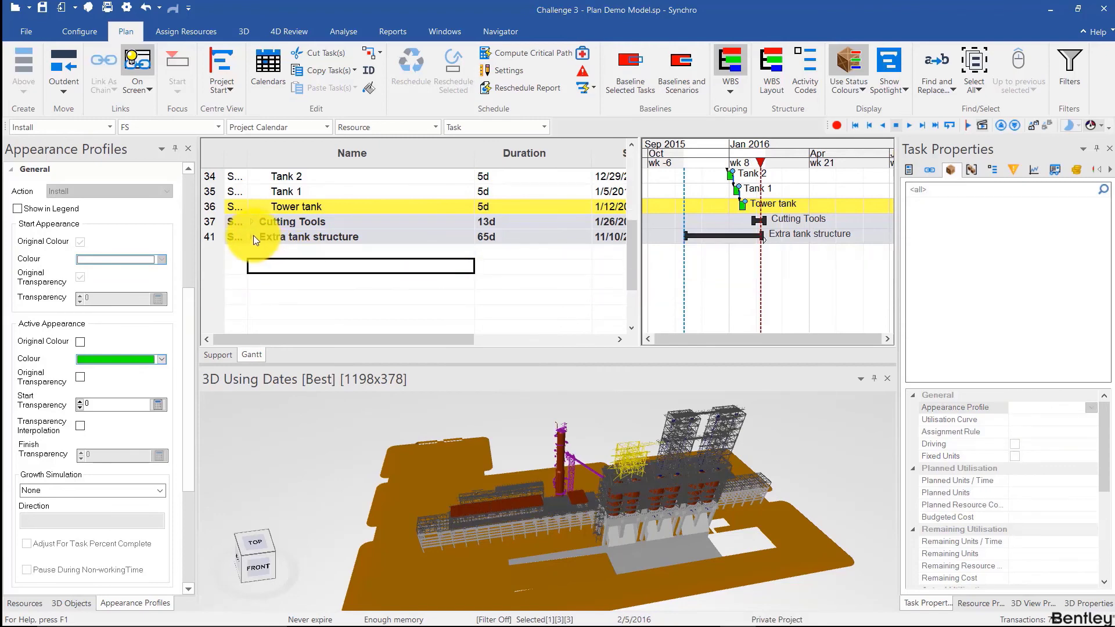
Step: Insert a new task above Main Structure, named 'Main Structure Packaeg'
scroll(255, 229, up, 3)
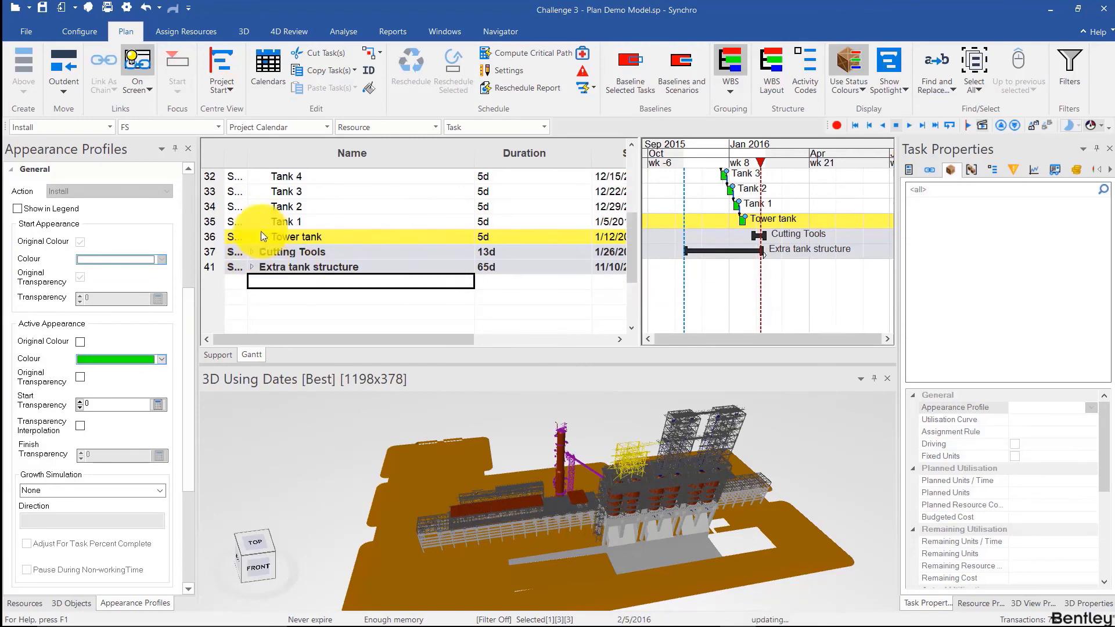
click(253, 223)
scroll(267, 230, up, 1)
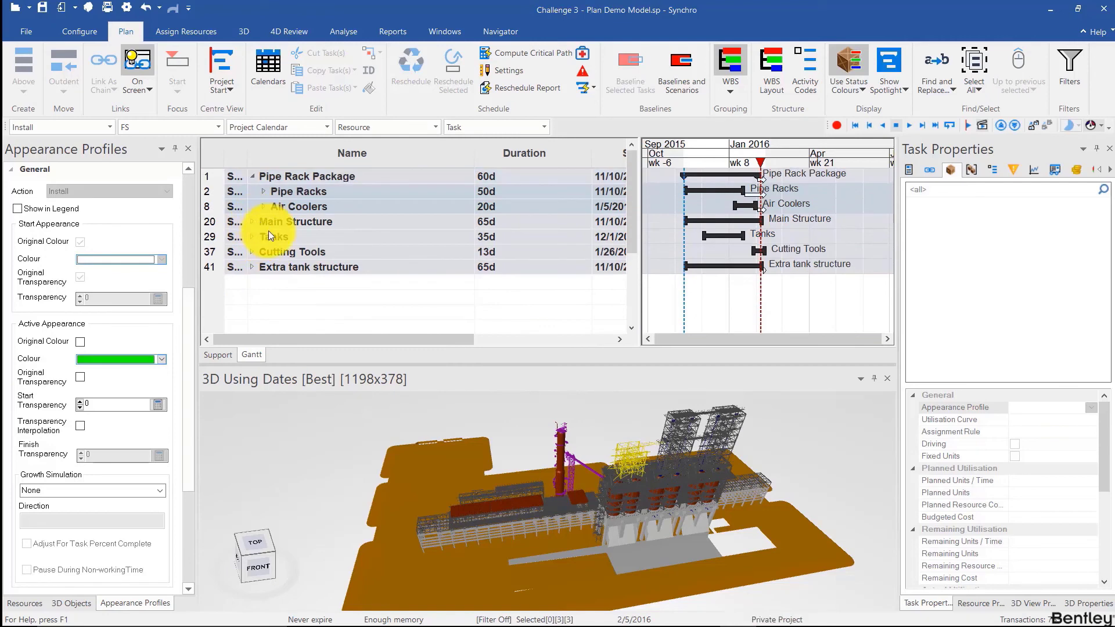
click(276, 223)
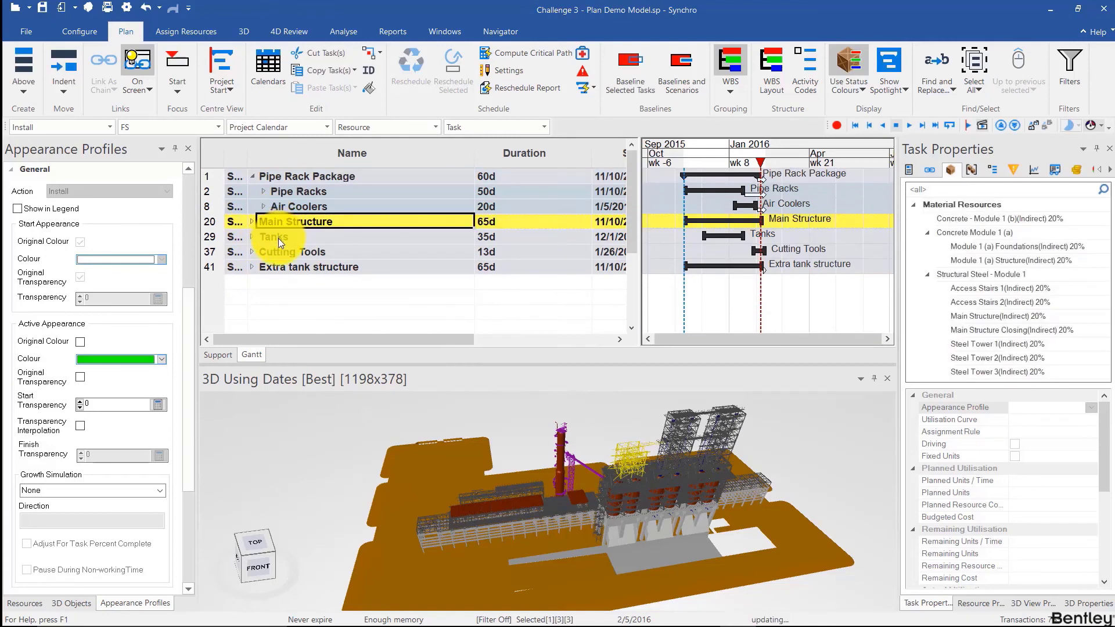
shift+click(278, 238)
shift+click(282, 252)
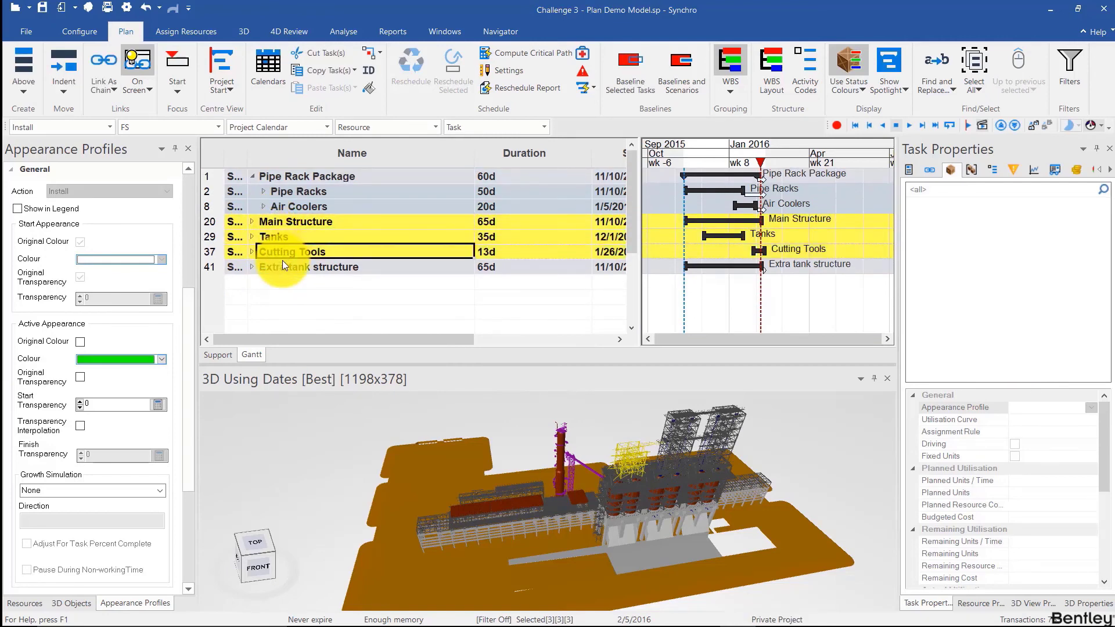
click(278, 223)
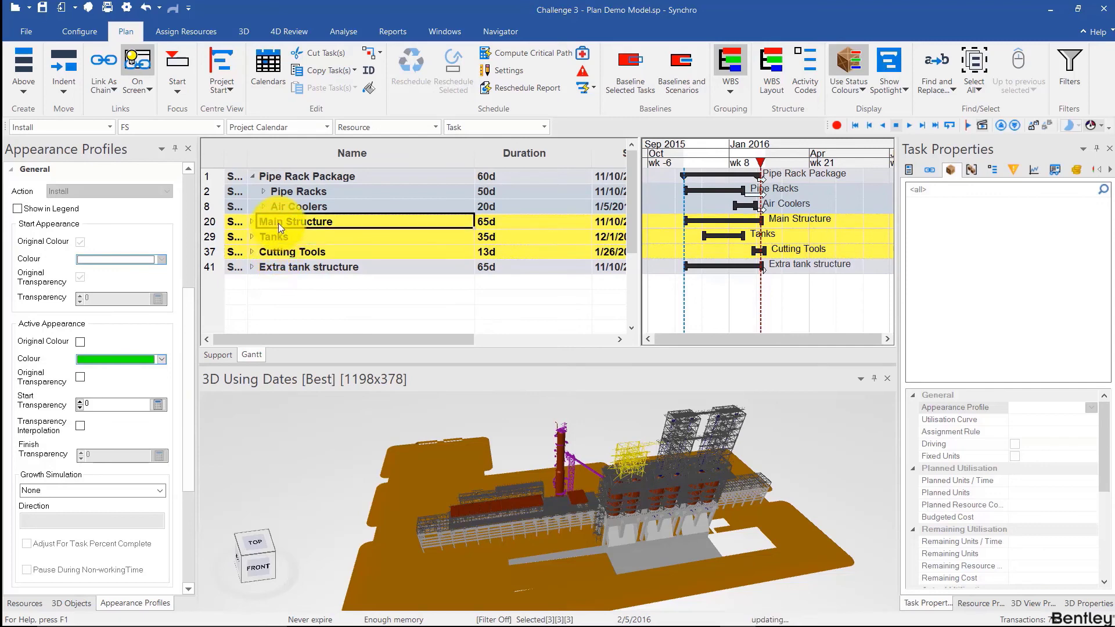
key(Insert)
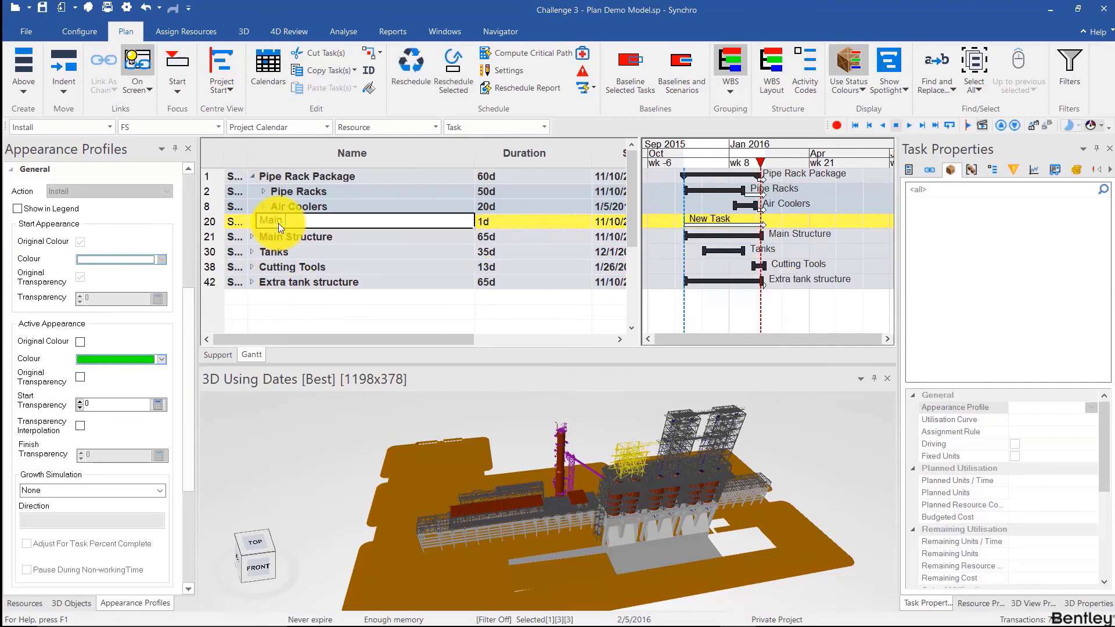
text(Main Structure Packaeg)
key(Return)
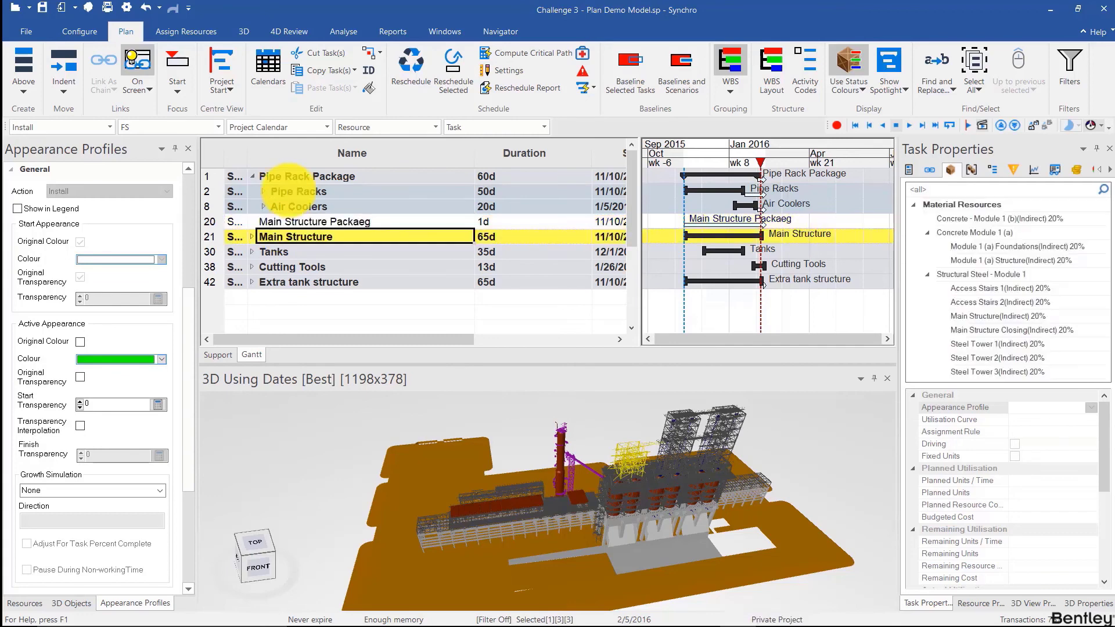
Step: Correct the new task's name to 'Main Structure Package'
key(Up)
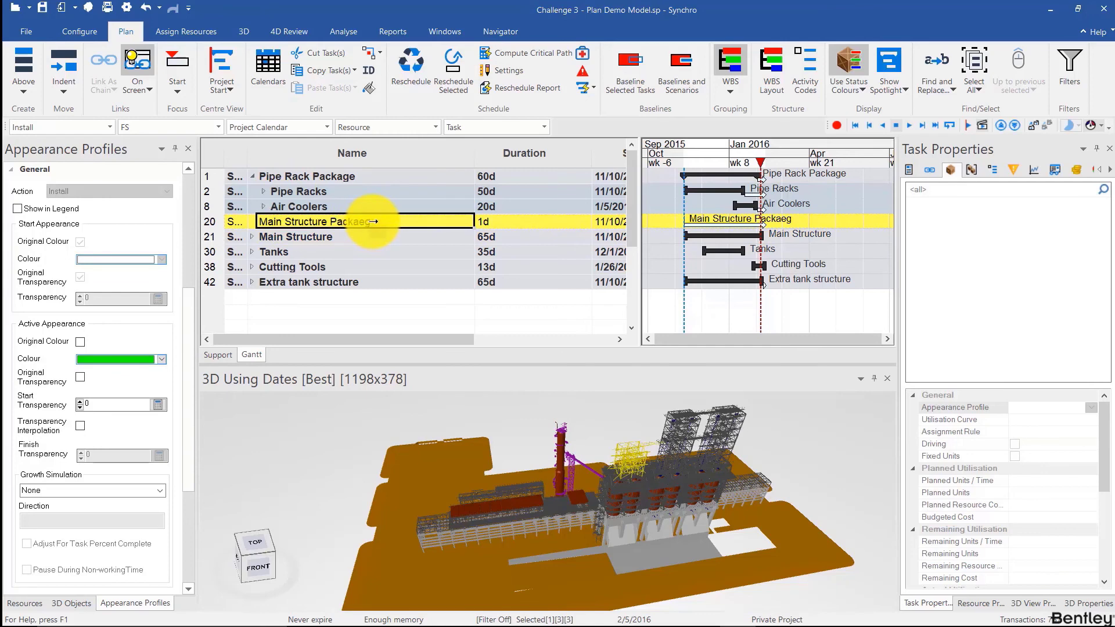
click(367, 227)
drag(383, 220, 360, 219)
text(ge)
click(368, 238)
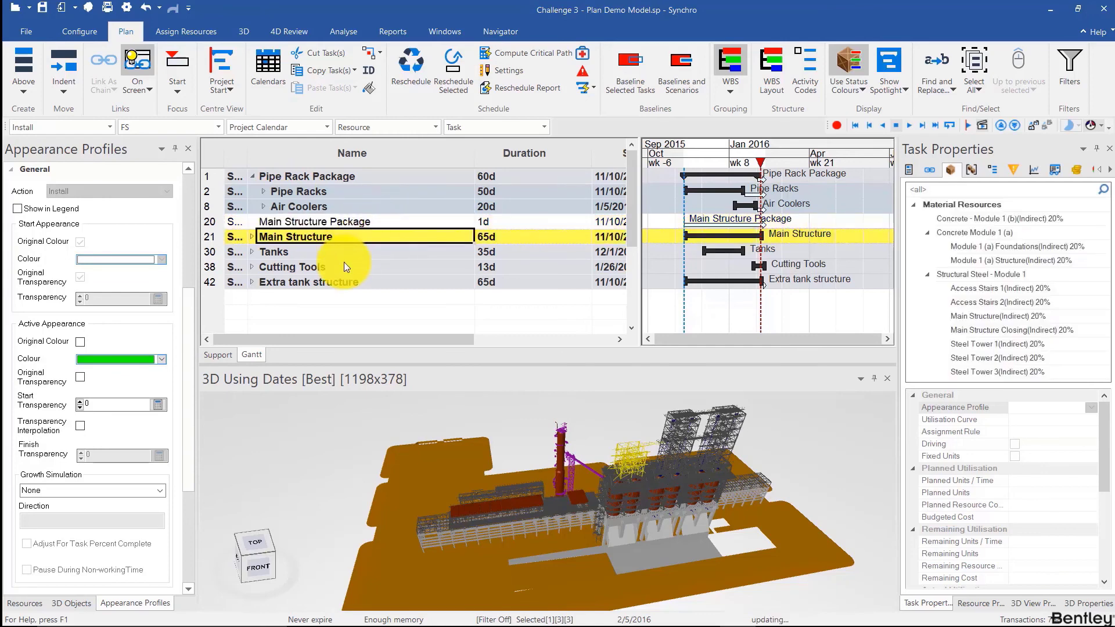
Step: Indent Main Structure, Tanks and Cutting Tools under Main Structure Package, then collapse it
shift+click(338, 266)
key(alt+shift+Right)
click(253, 282)
click(254, 281)
click(252, 221)
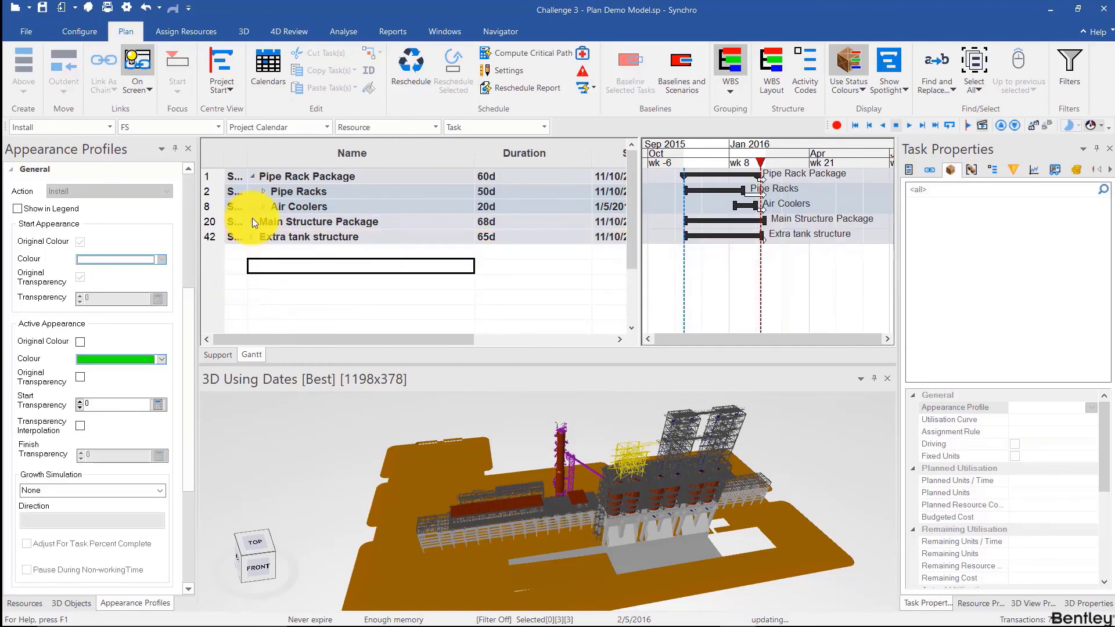
click(280, 174)
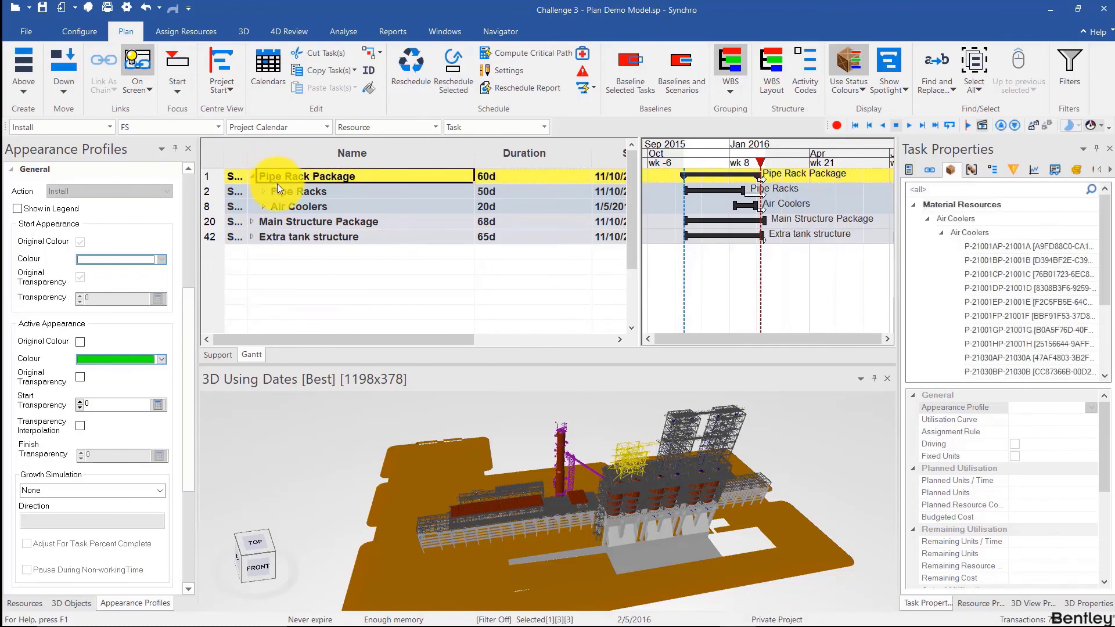
Step: Insert a new top-level task named Construction
key(Insert)
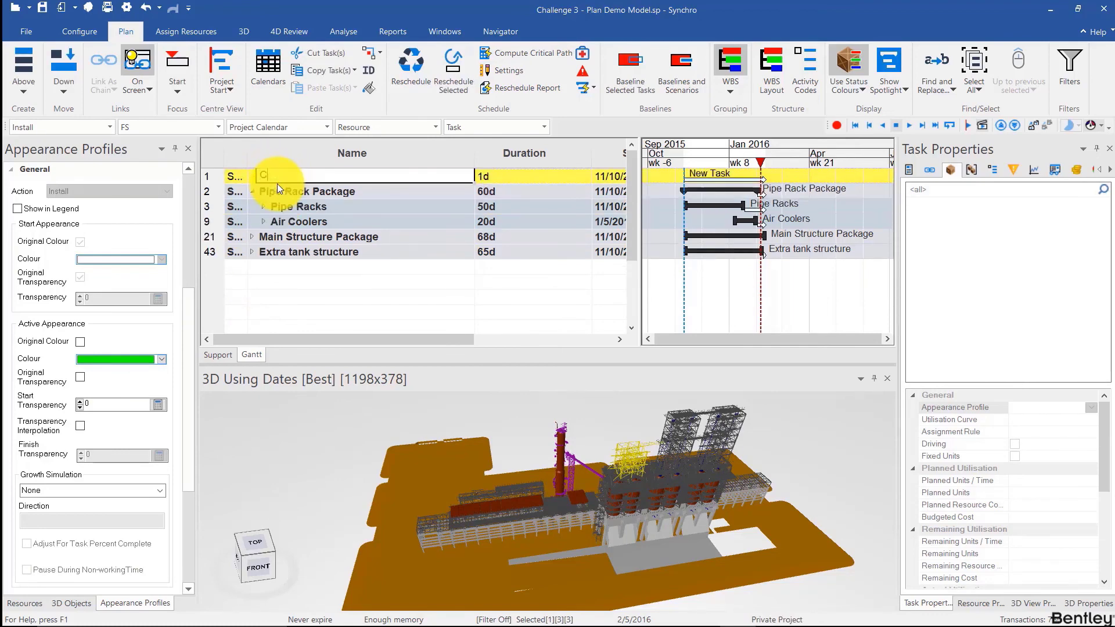
text(Construction)
key(Return)
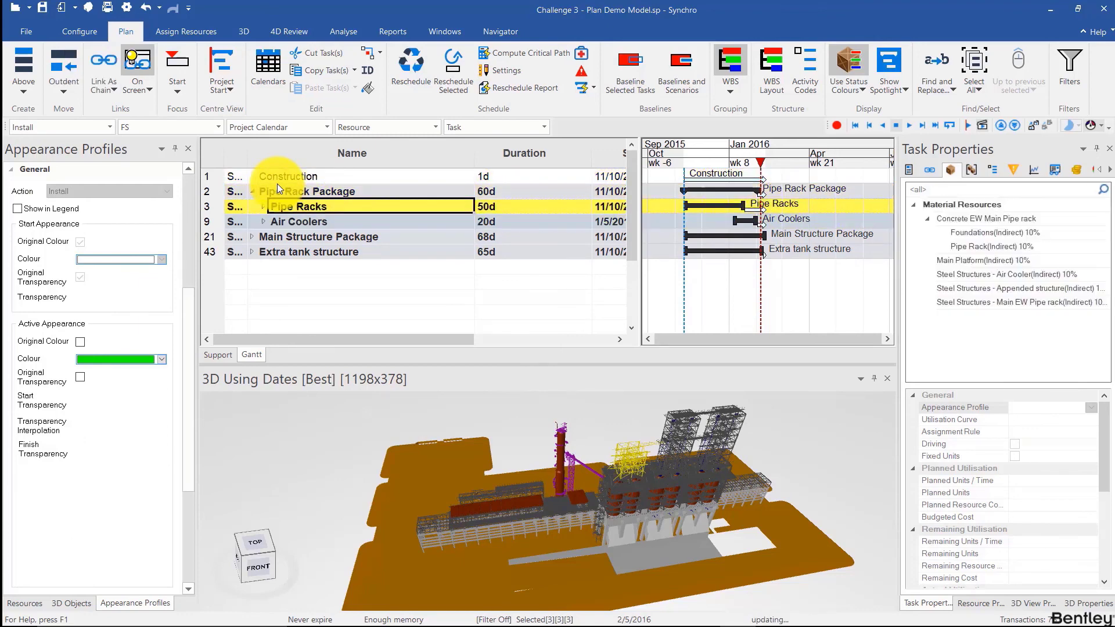
Step: Indent Pipe Rack Package, Main Structure Package and Extra tank structure under Construction, then collapse it
shift+click(277, 184)
key(shift+Down)
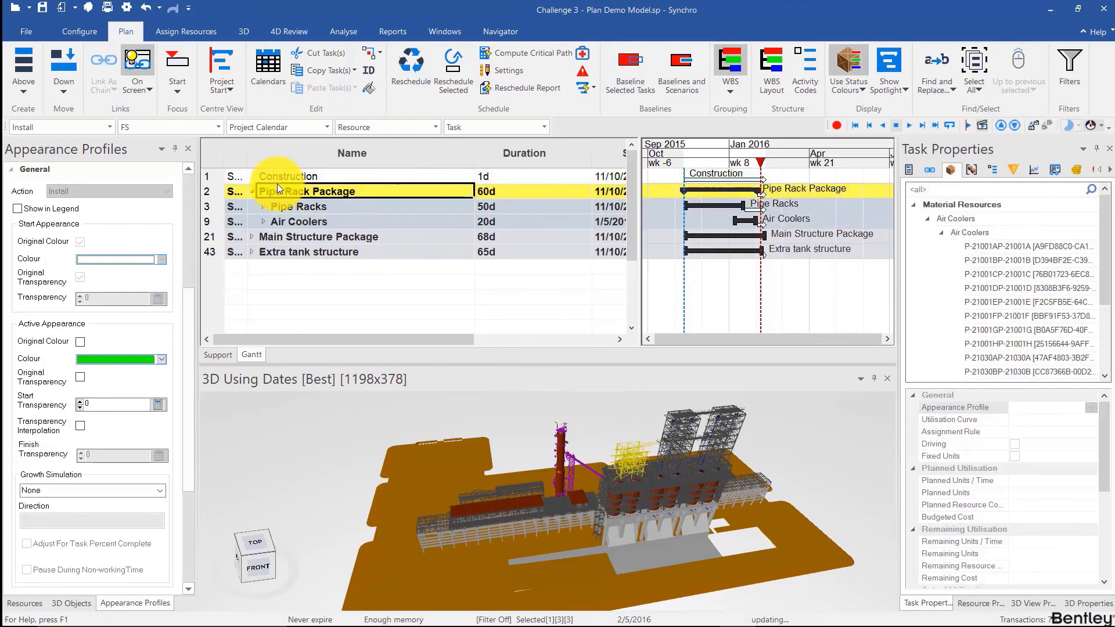
key(Left)
key(shift+Down)
key(shift+Down)
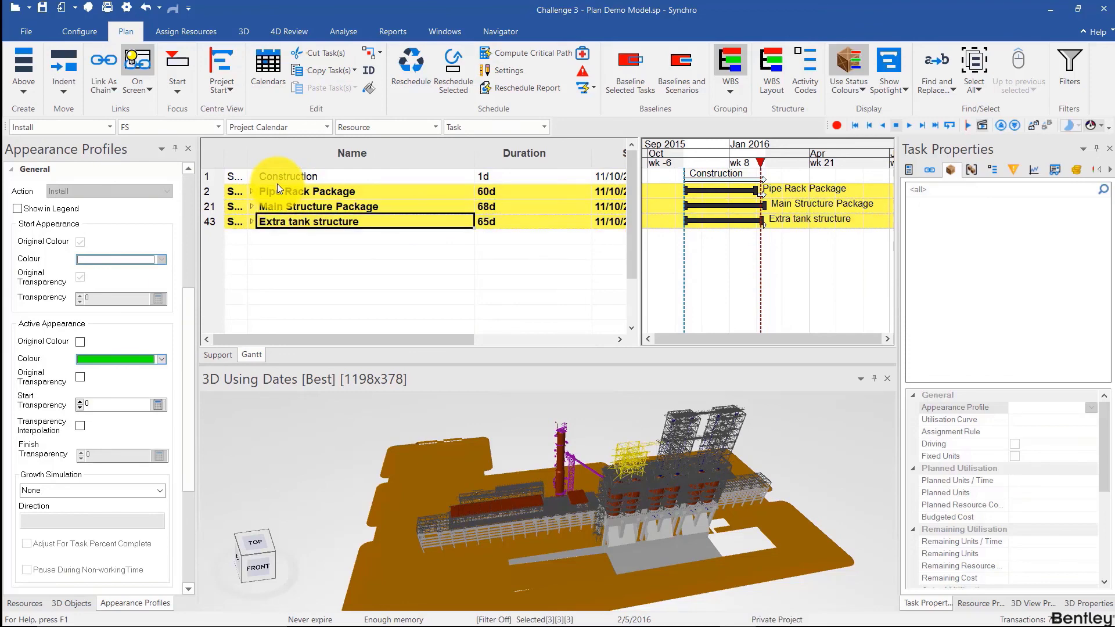
key(alt+shift+Right)
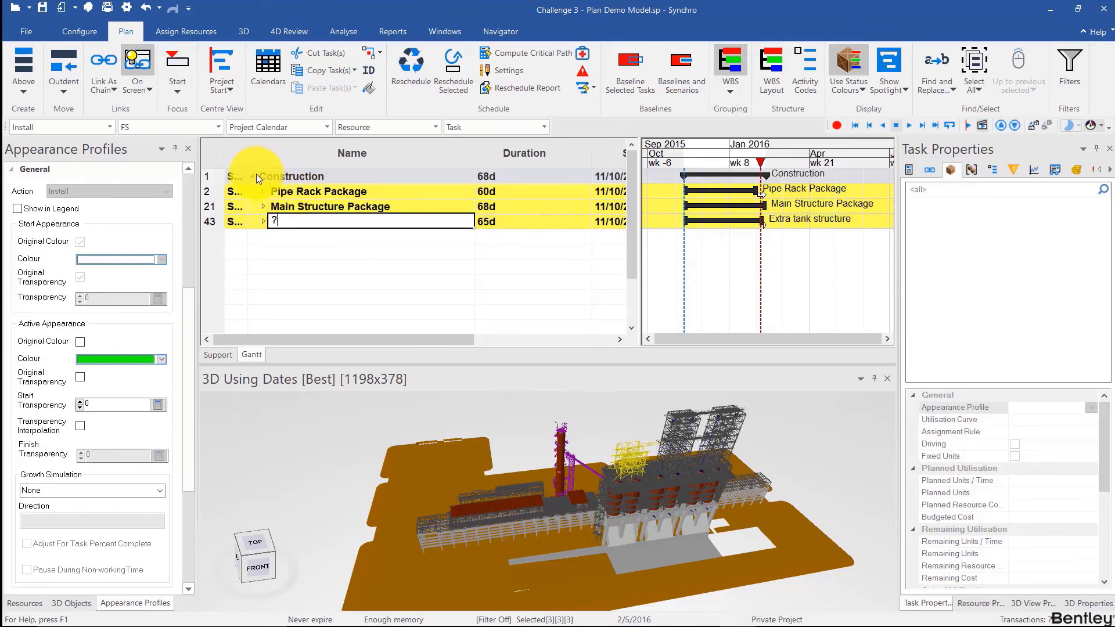
click(279, 226)
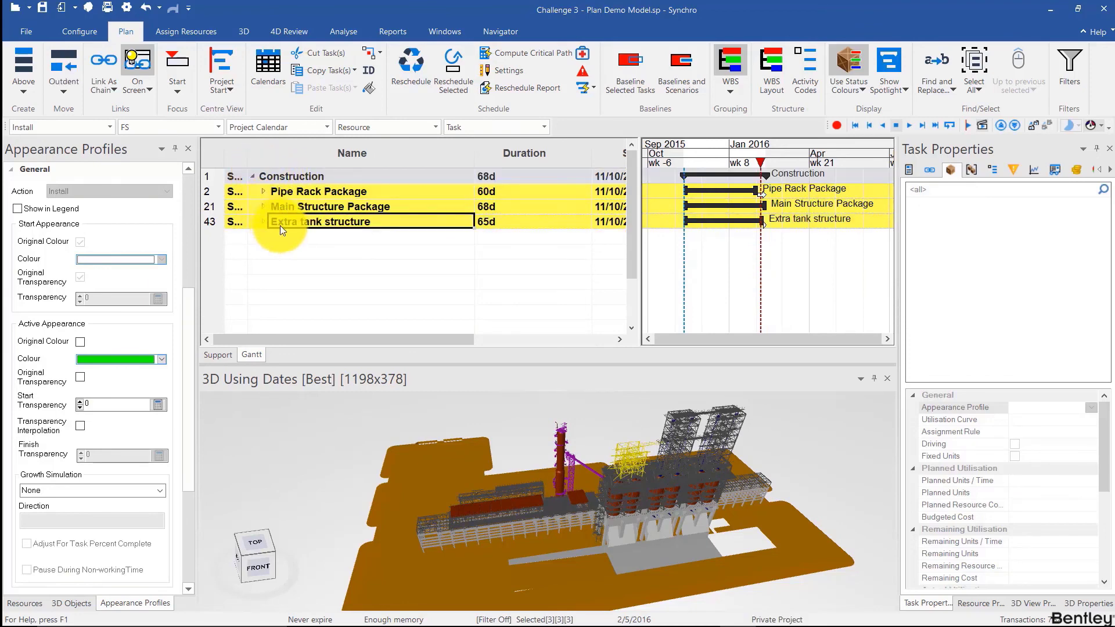
click(252, 177)
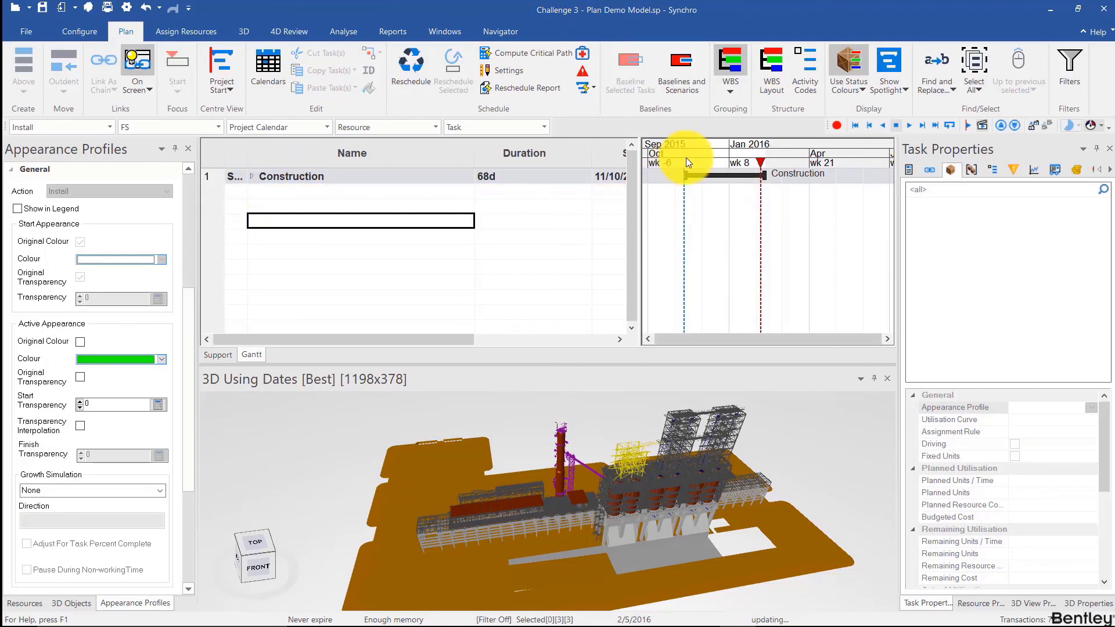
click(691, 159)
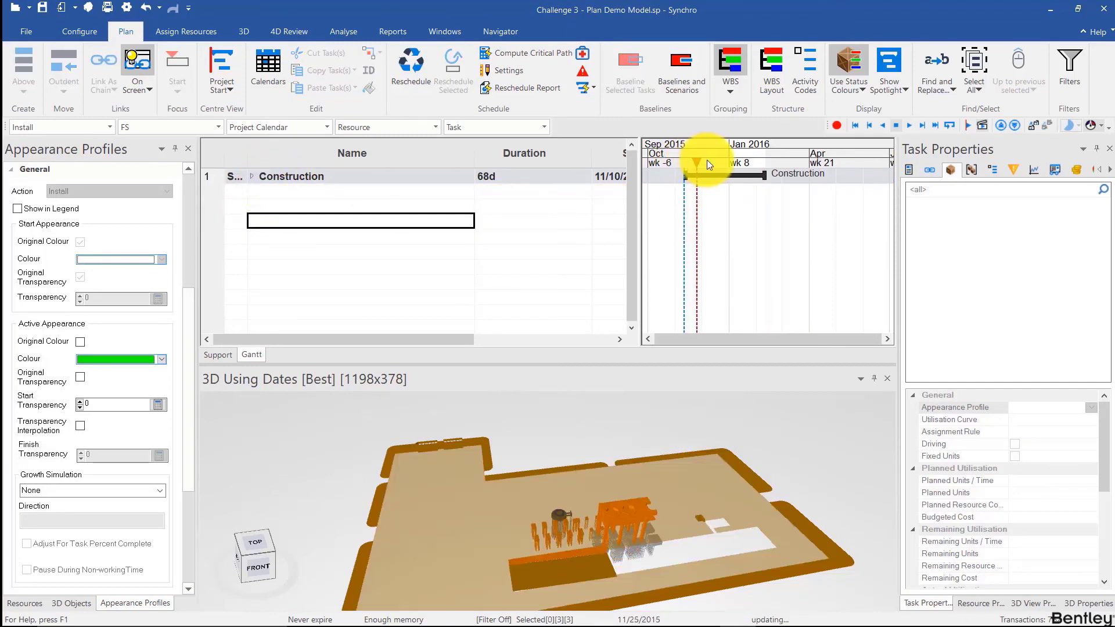